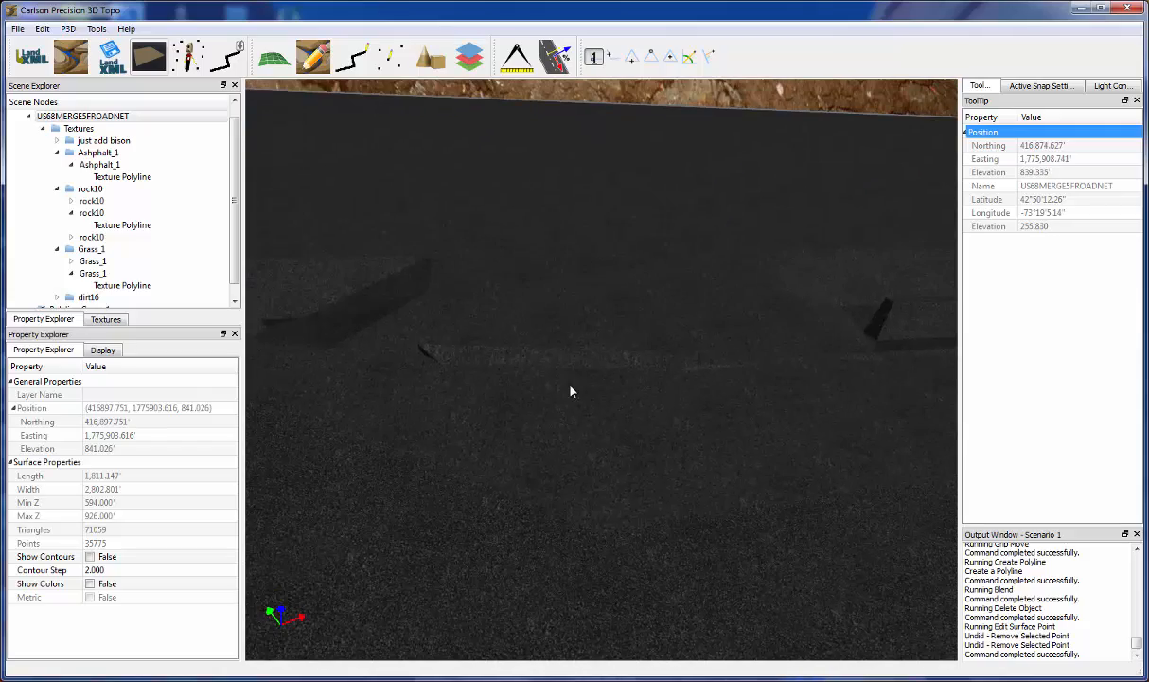
Start editing the US68MERGE5FROADNET surface points and remove the extra vertices clustered on the curb edge at the uphill side of the opening
right_click(570, 389)
left_click(615, 426)
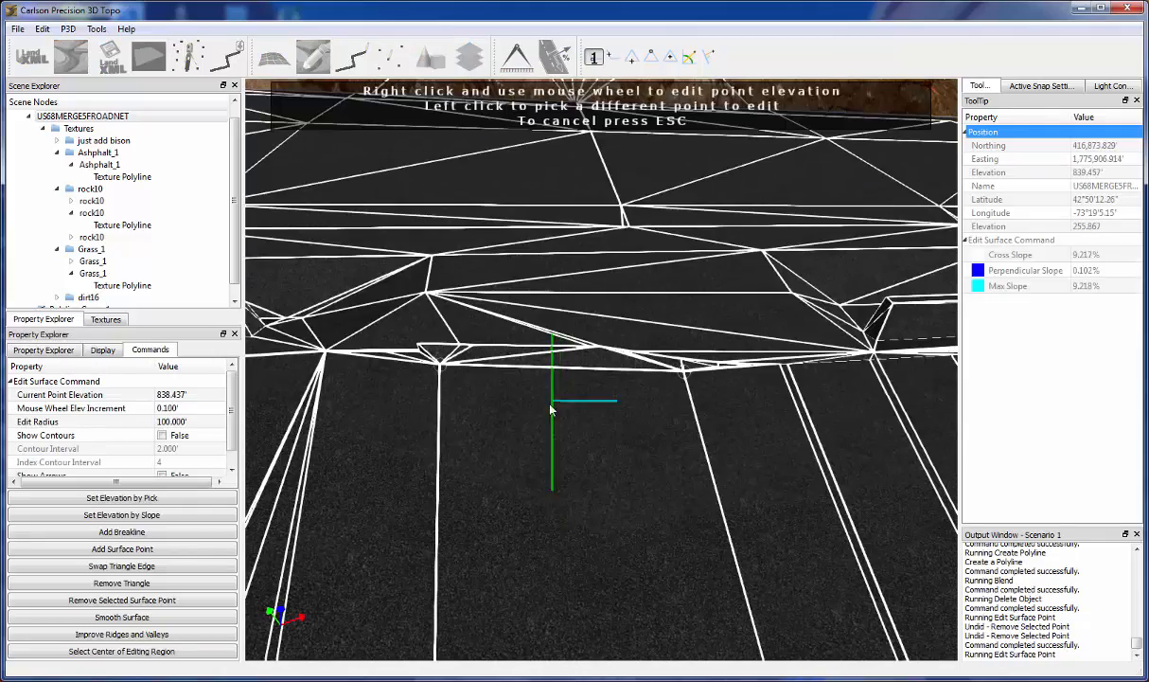
middle_click_drag(512, 418, 694, 408)
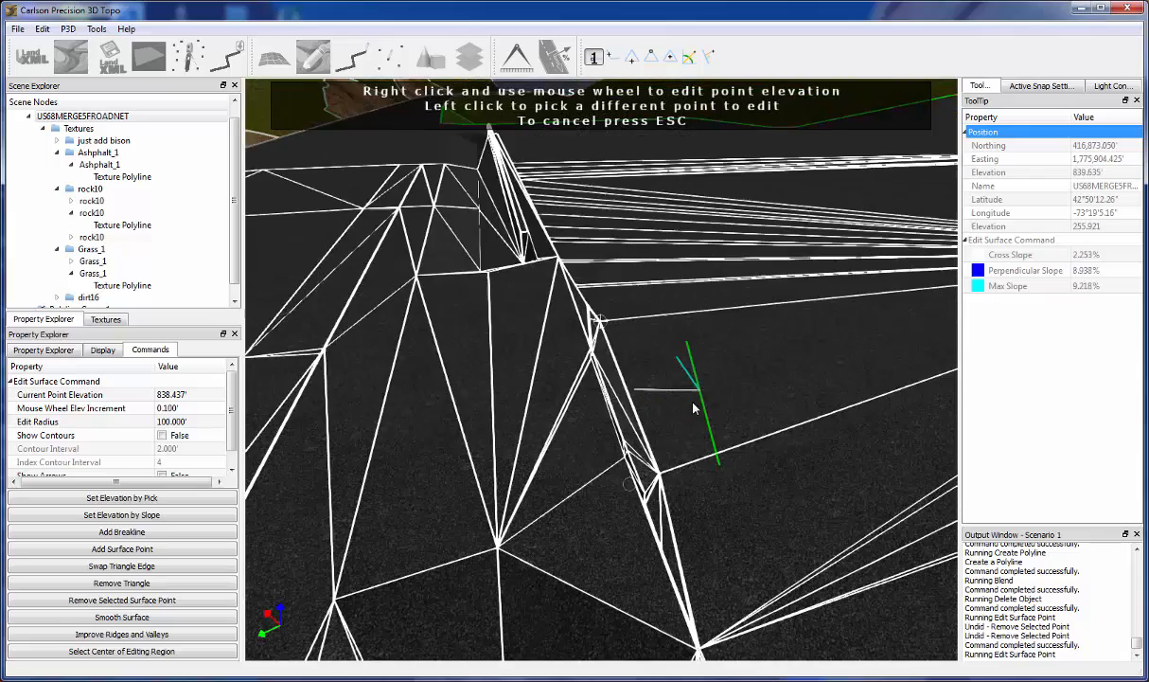
scroll(672, 508, "up", 3)
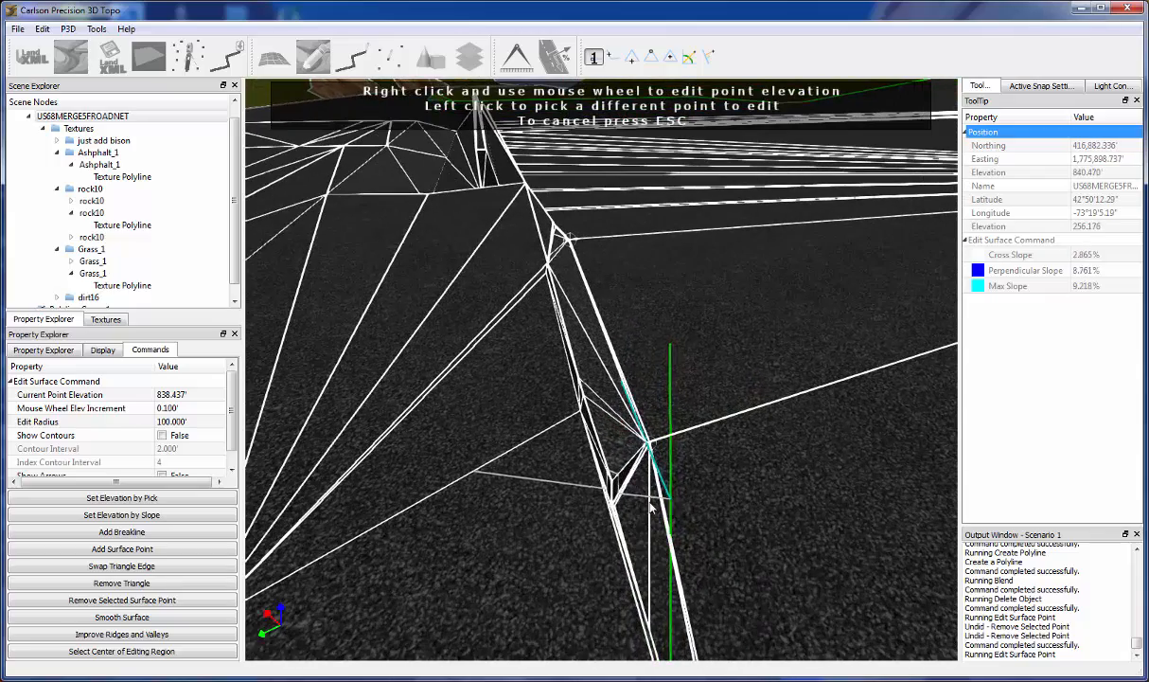
left_click(614, 484)
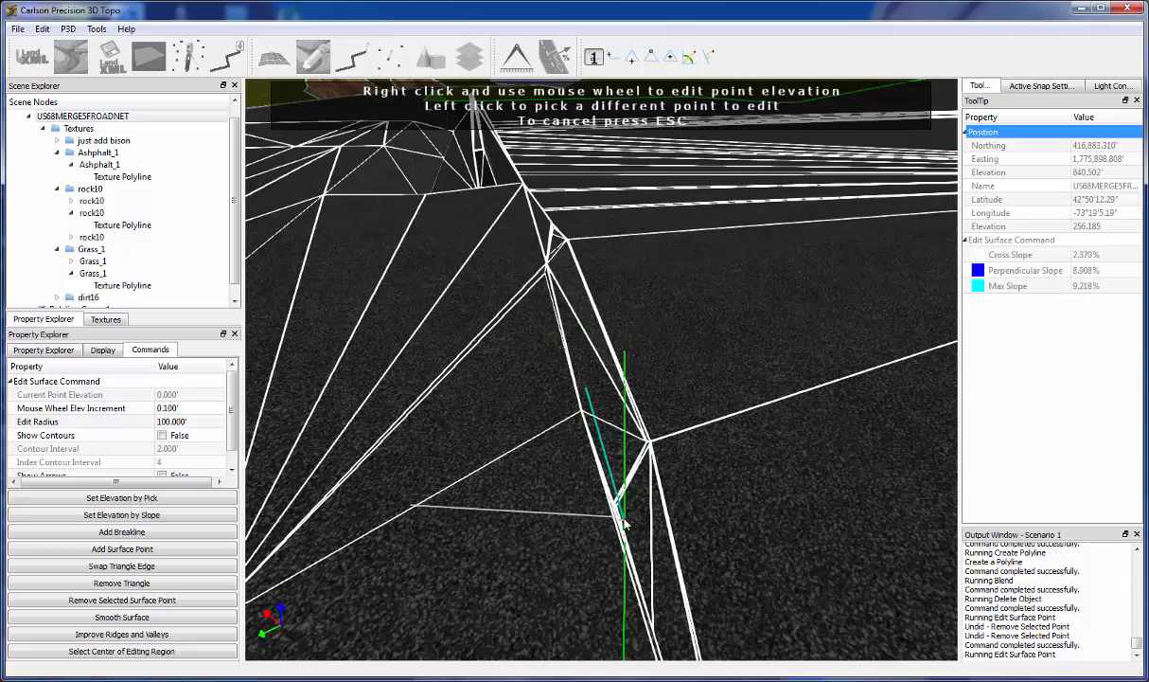
Remove the doubled surface points beside the uphill corner of the curb opening, around elevation 840.47'
middle_click_drag(619, 514, 559, 410)
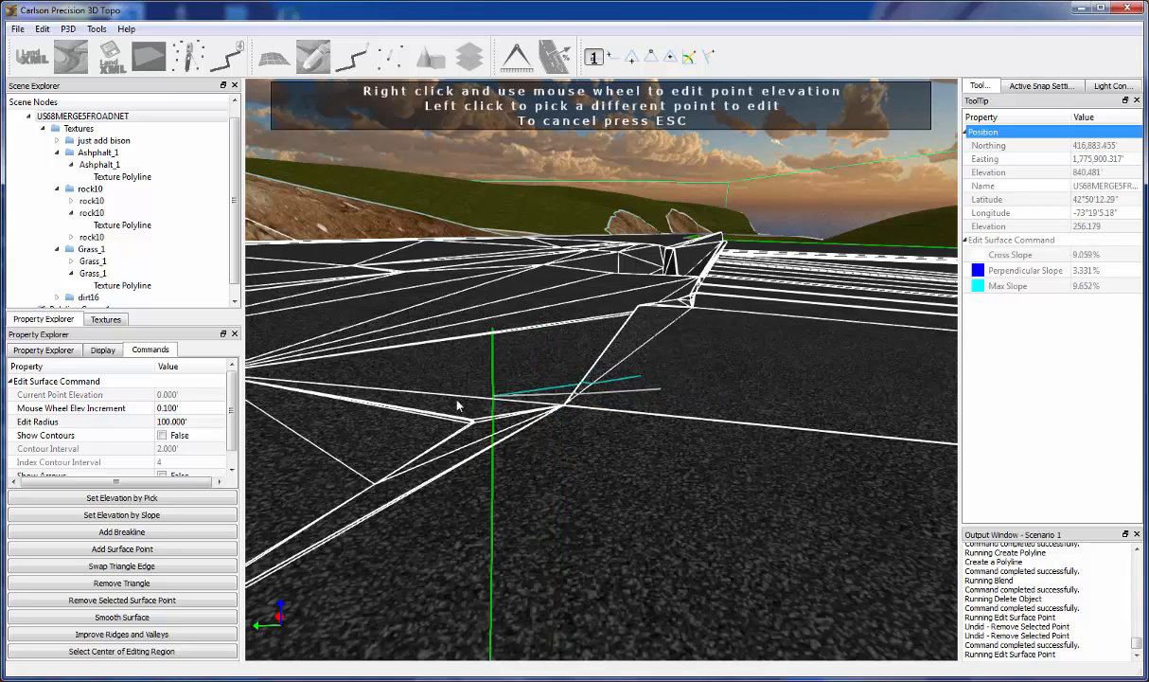
middle_click_drag(282, 499, 386, 481)
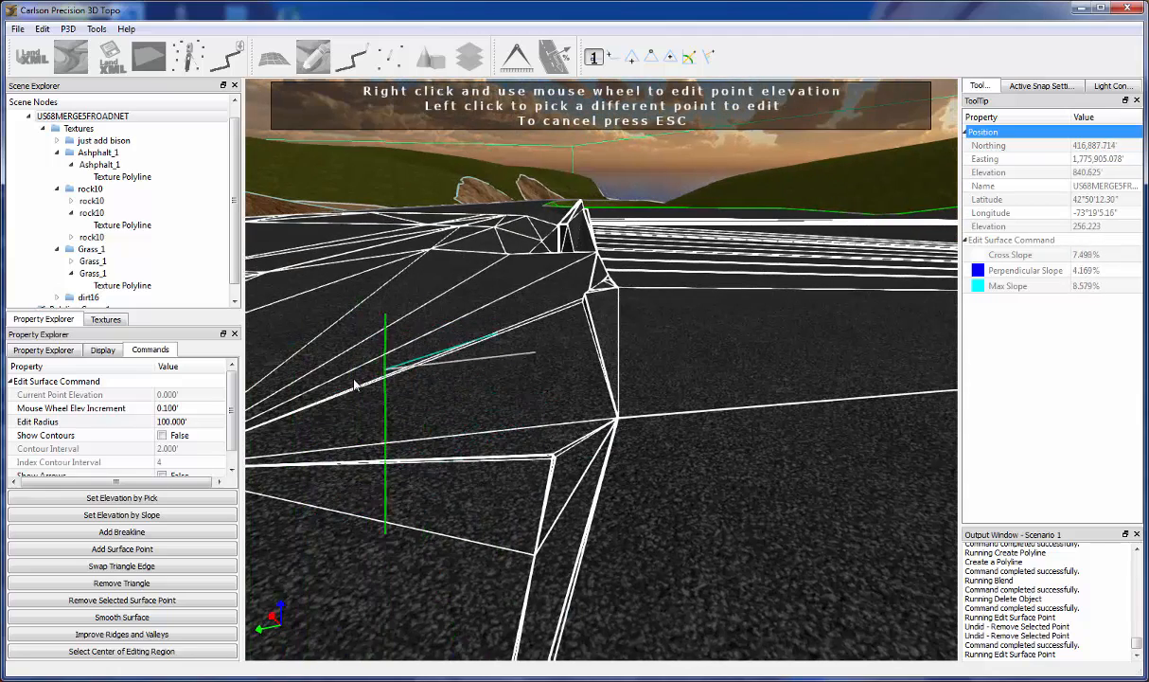
middle_click_drag(756, 520, 888, 533)
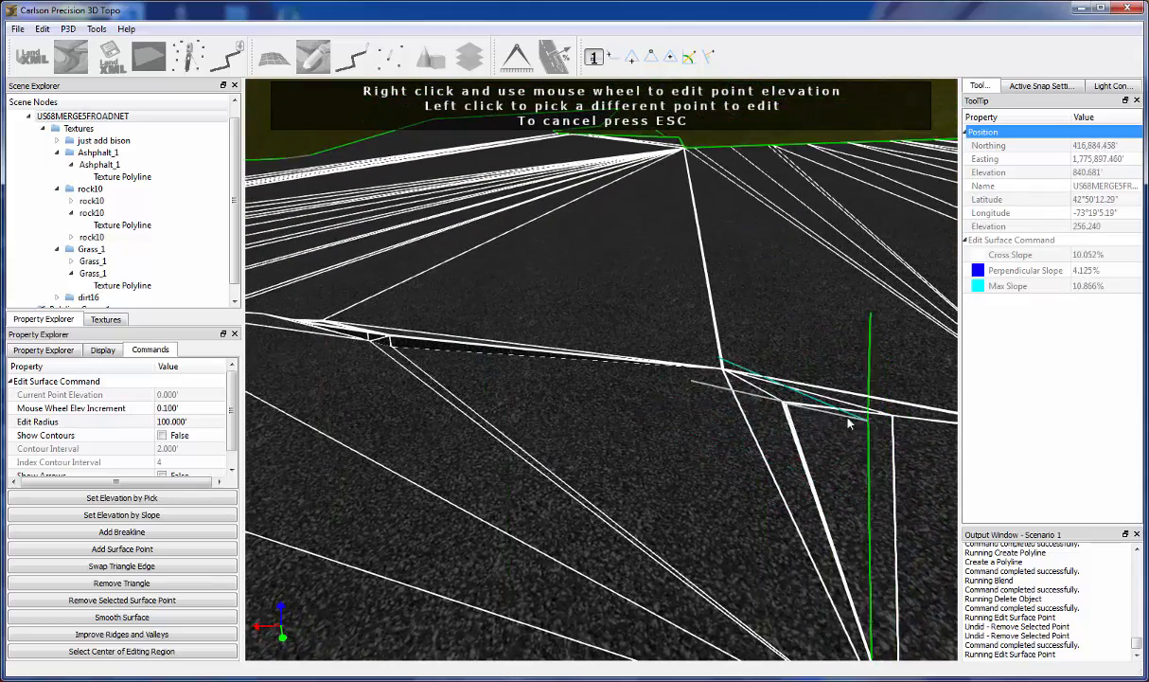
middle_click_drag(668, 492, 806, 478)
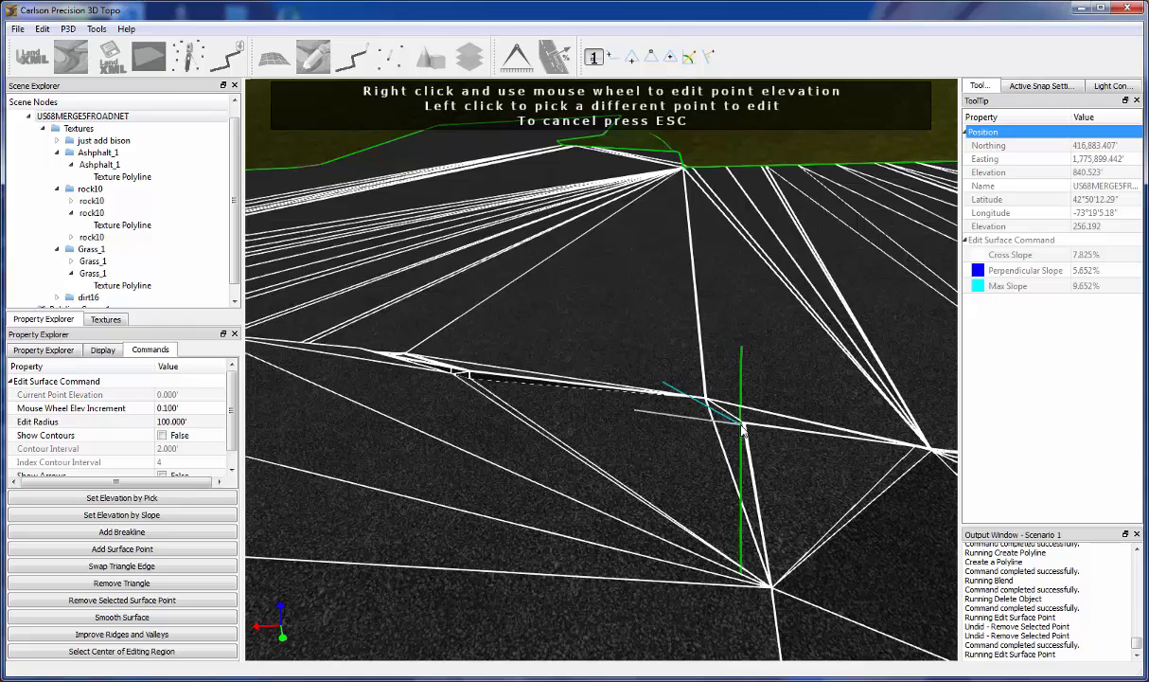
scroll(743, 429, "up", 5)
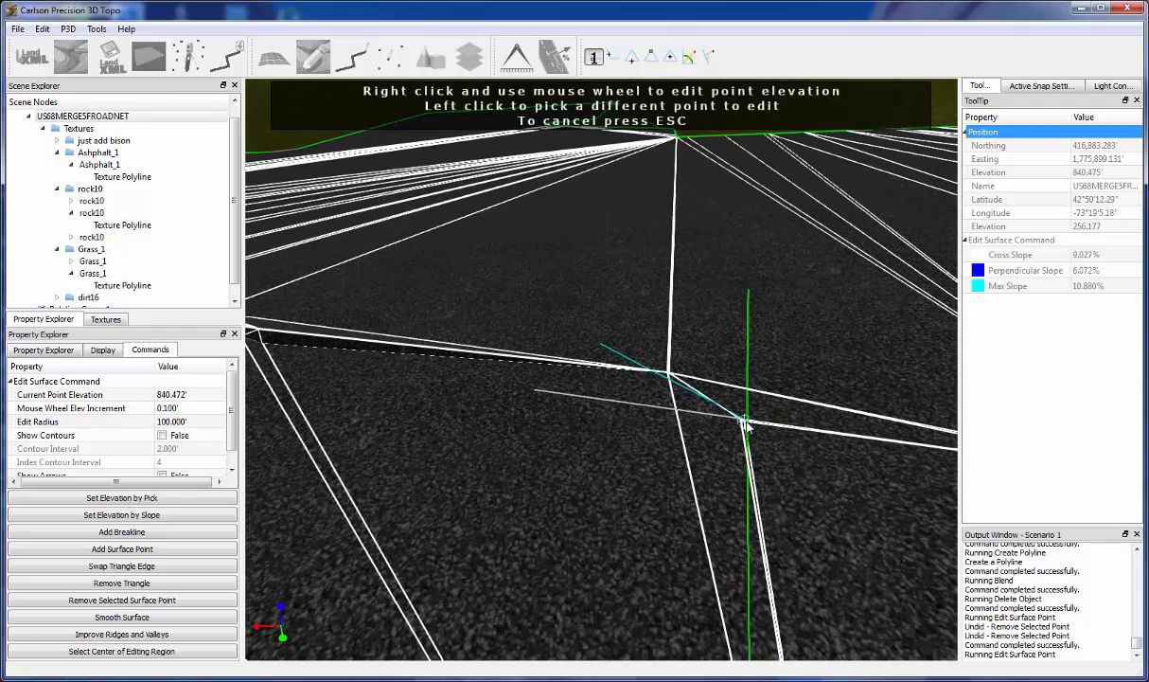
key("Delete")
key("Delete")
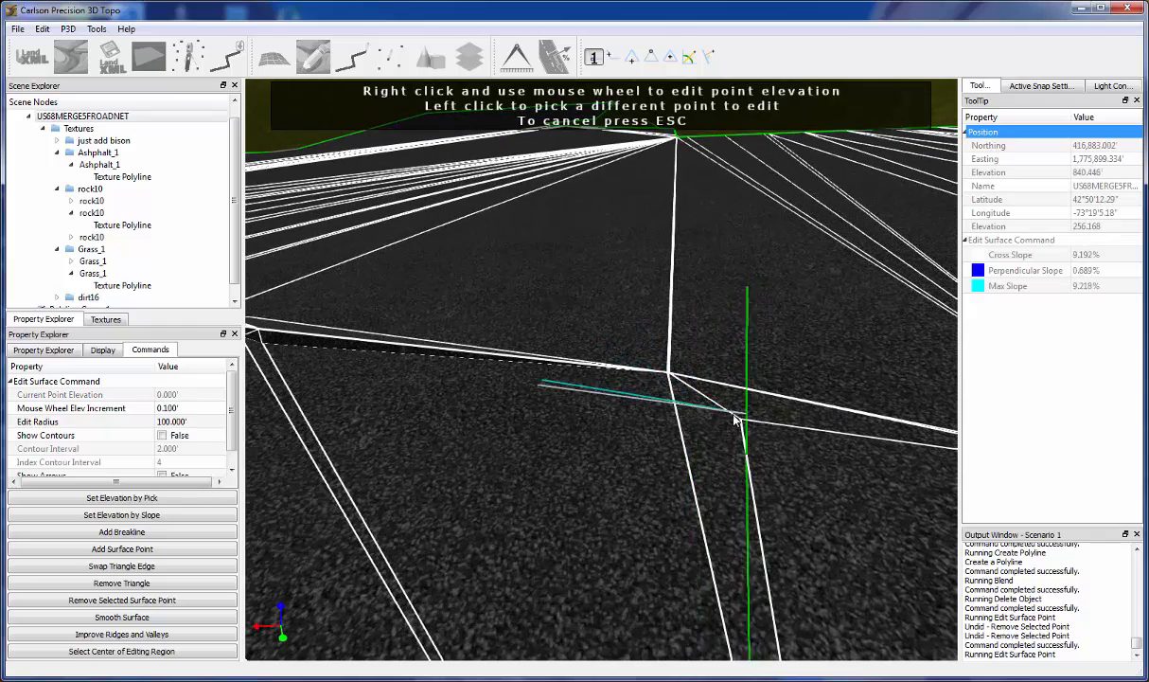
key("Delete")
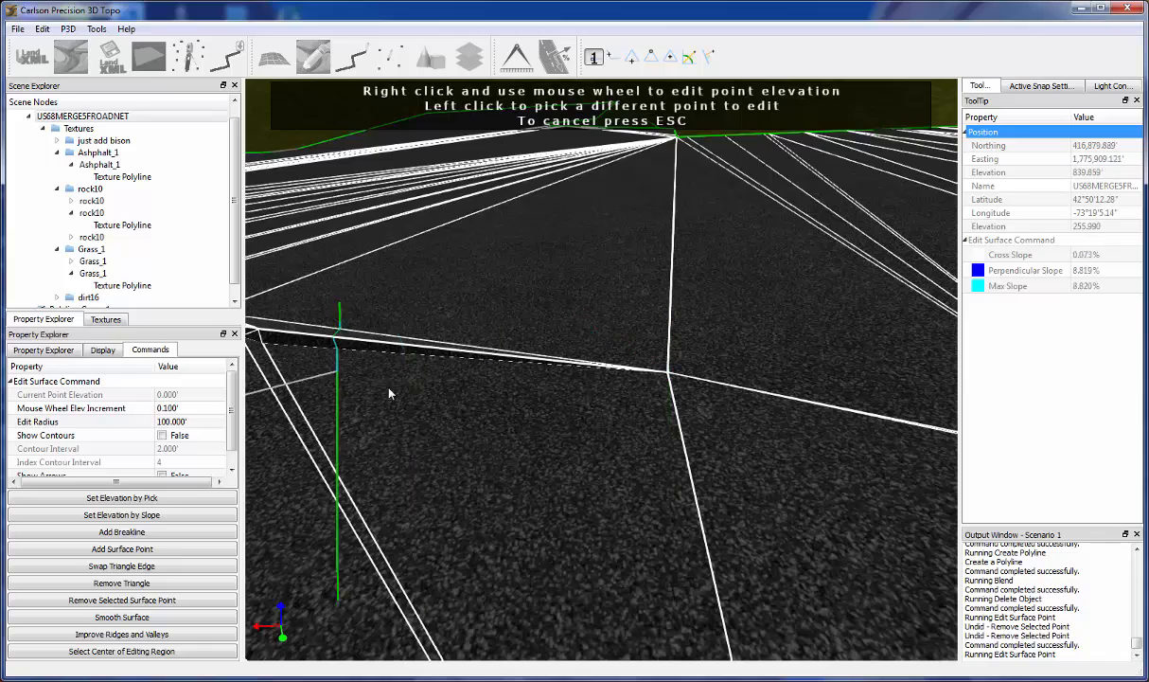
Remove the small cluster of surface points along the curb edge around elevation 839.38'
middle_click_drag(267, 332, 536, 428)
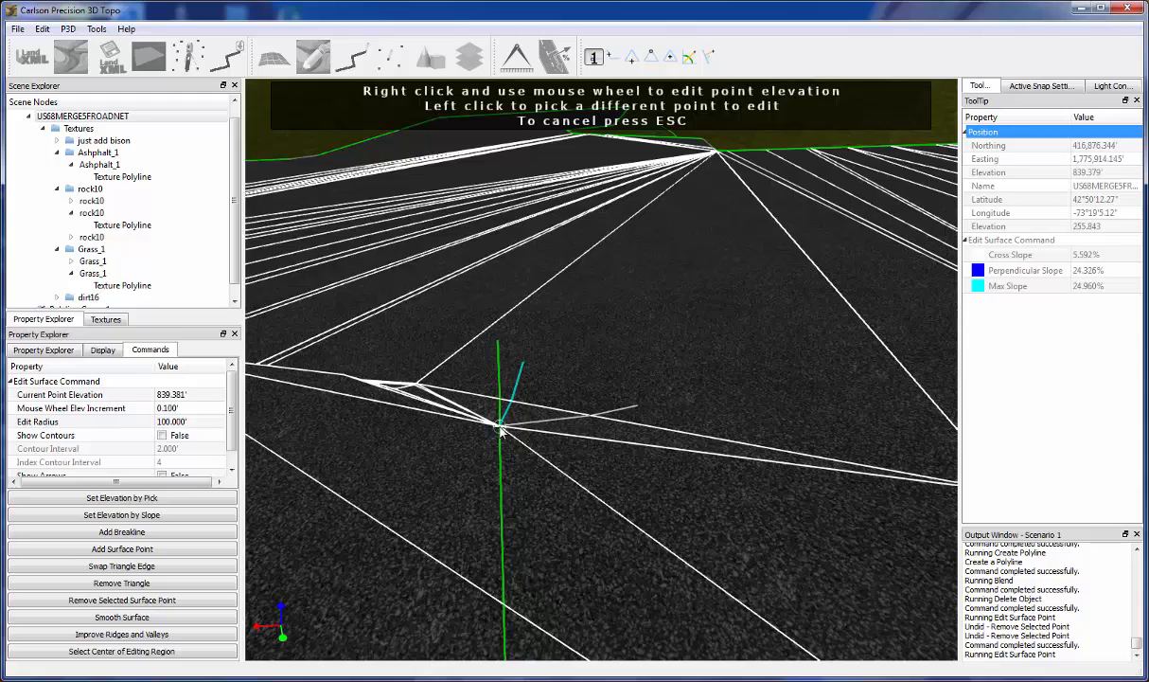
middle_click_drag(395, 397, 514, 423)
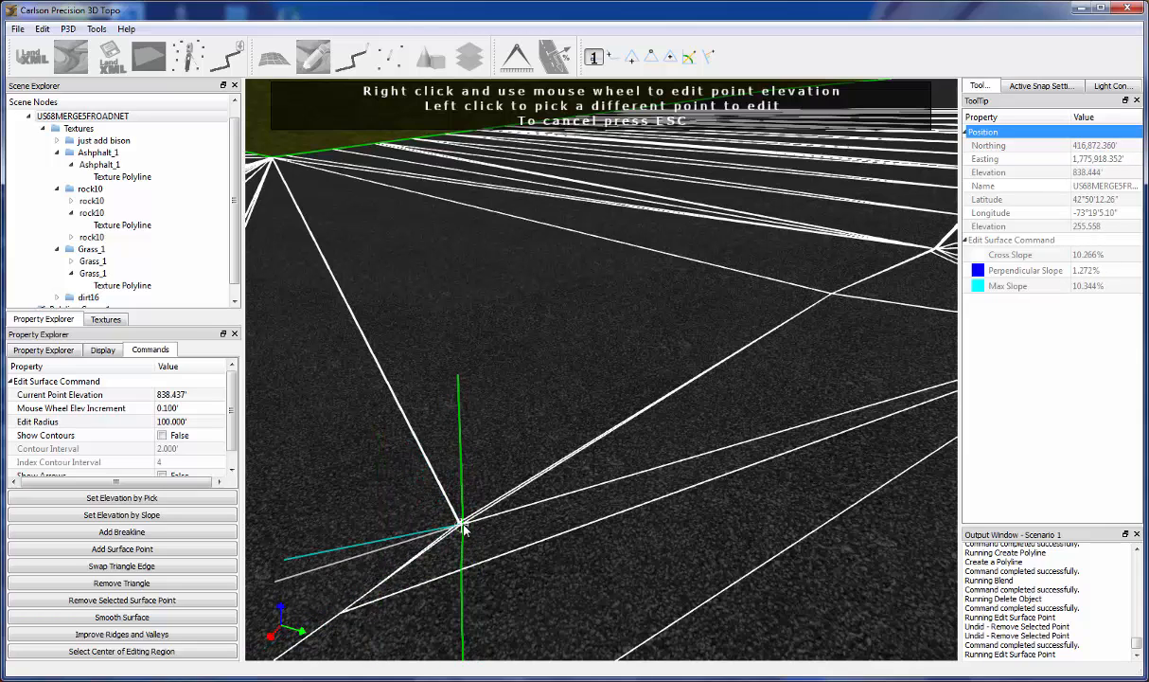
middle_click_drag(642, 602, 645, 577)
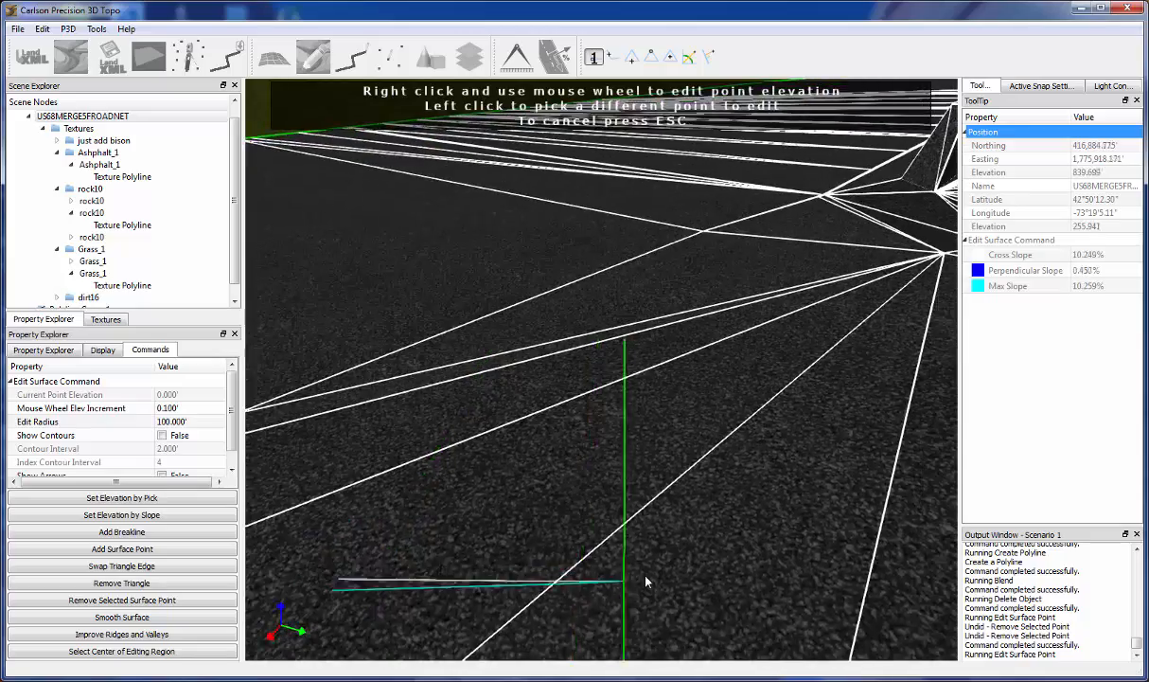
Remove the raised surface point on the curb edge just downhill of the 838.437' vertex
scroll(645, 581, "down", 6)
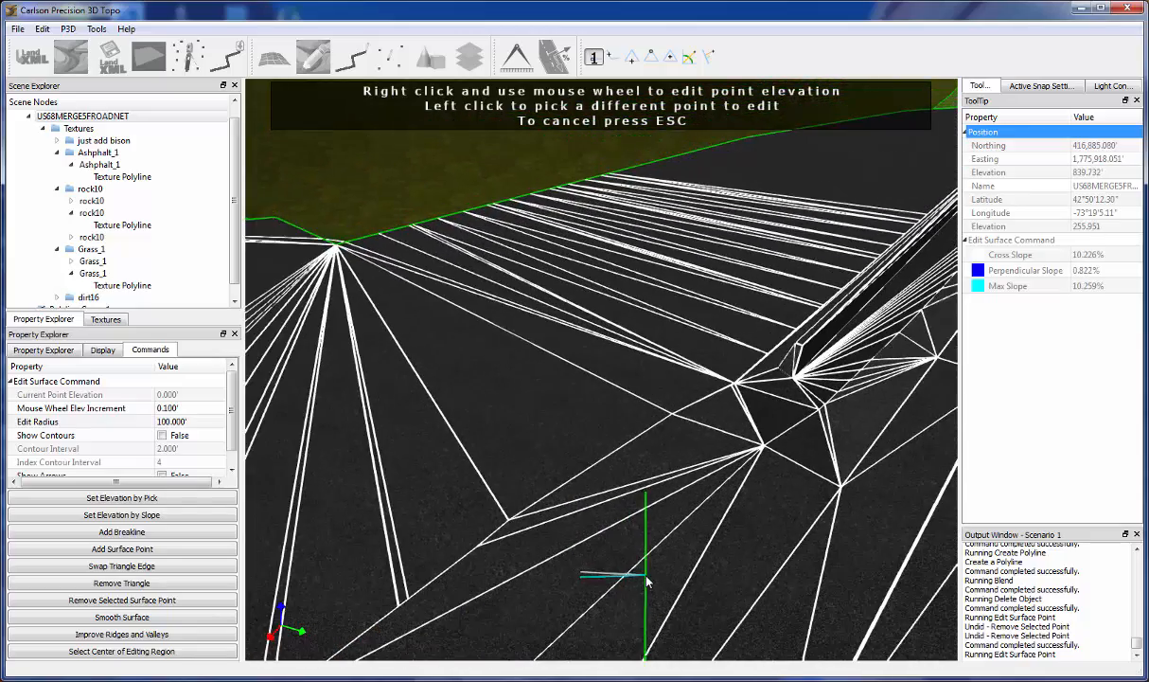
left_click_drag(493, 543, 756, 515)
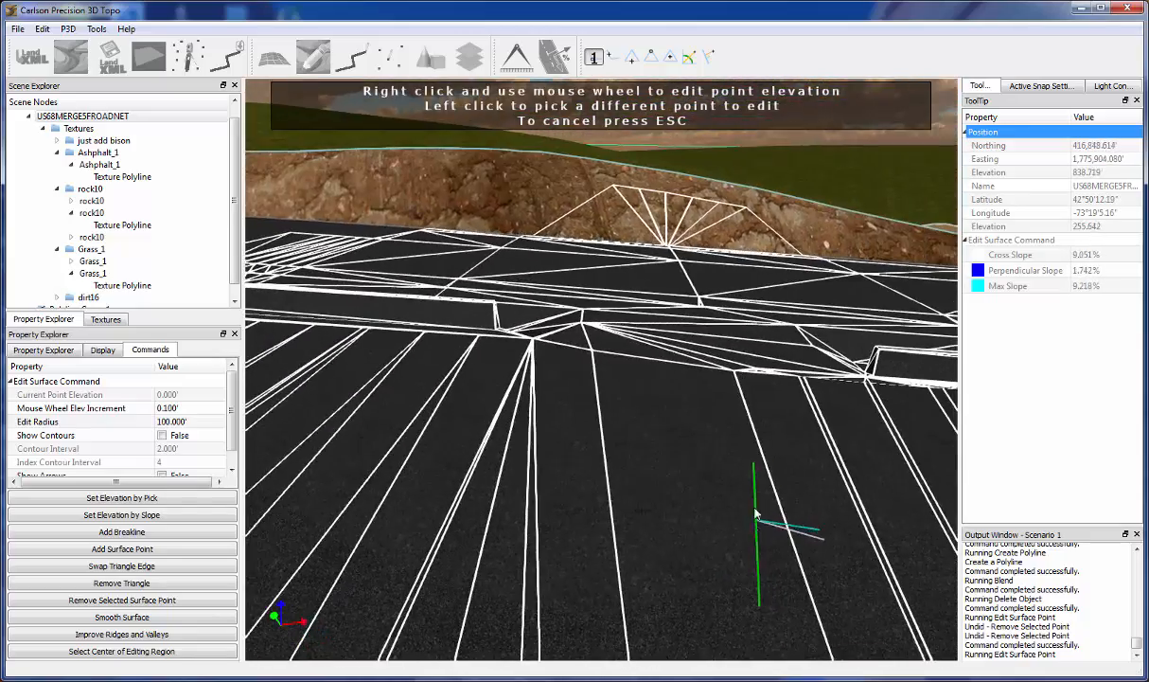
scroll(775, 327, "up", 1)
scroll(747, 352, "up", 6)
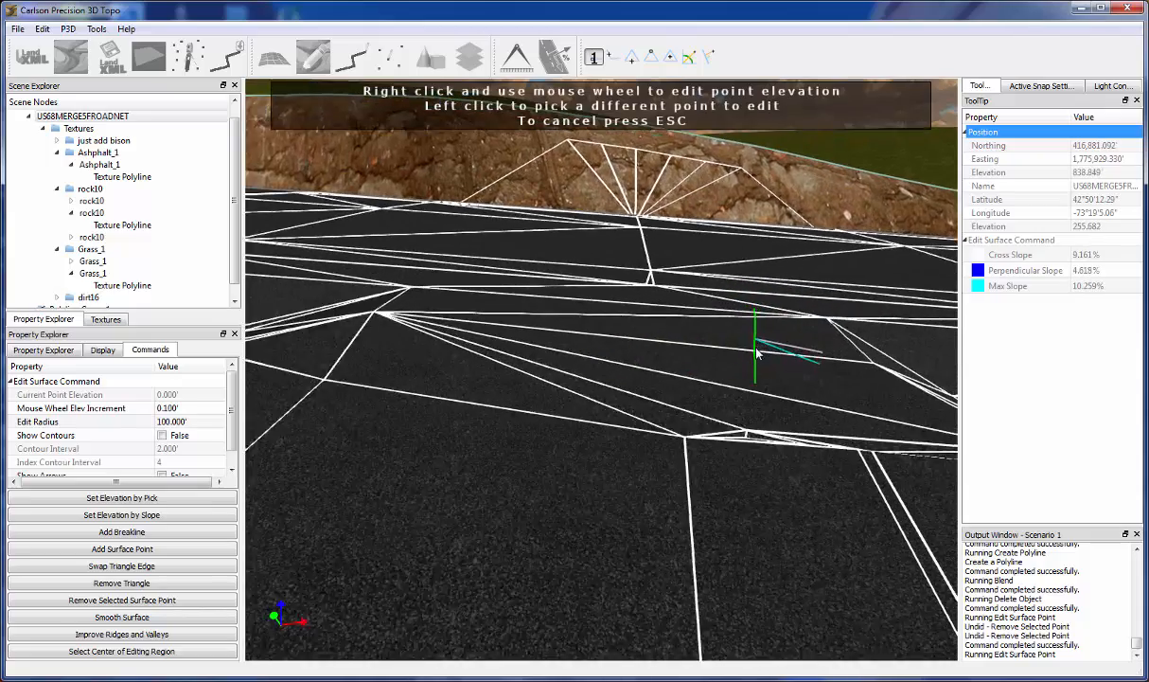
left_click(734, 485)
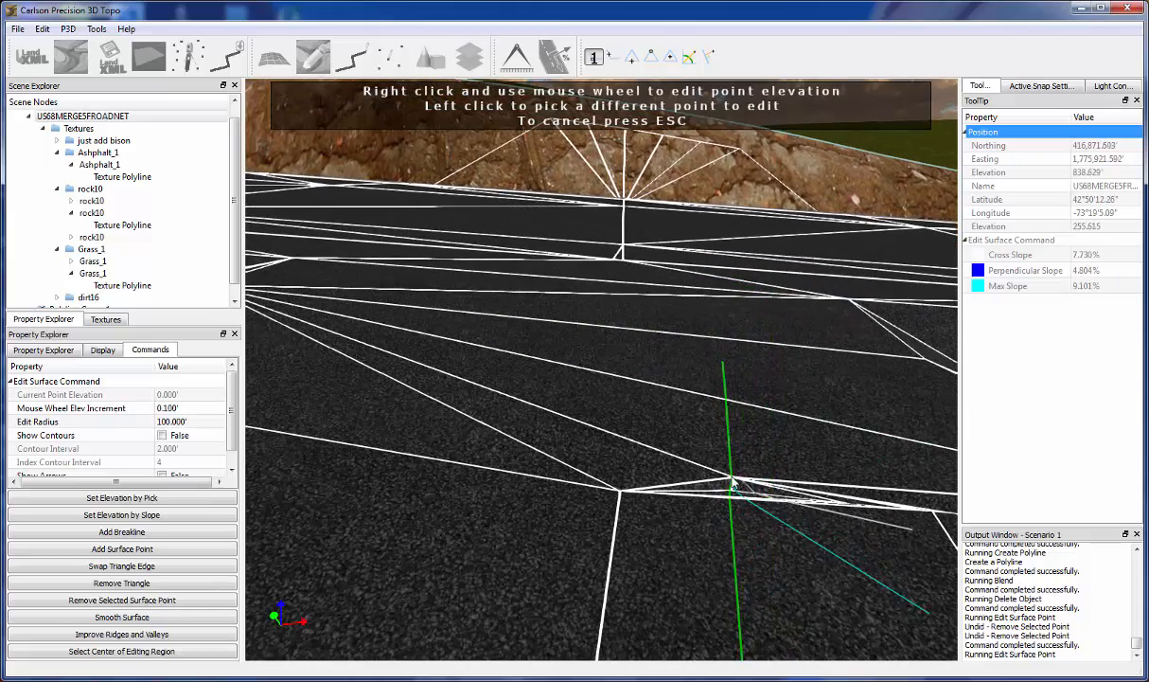
key("Delete")
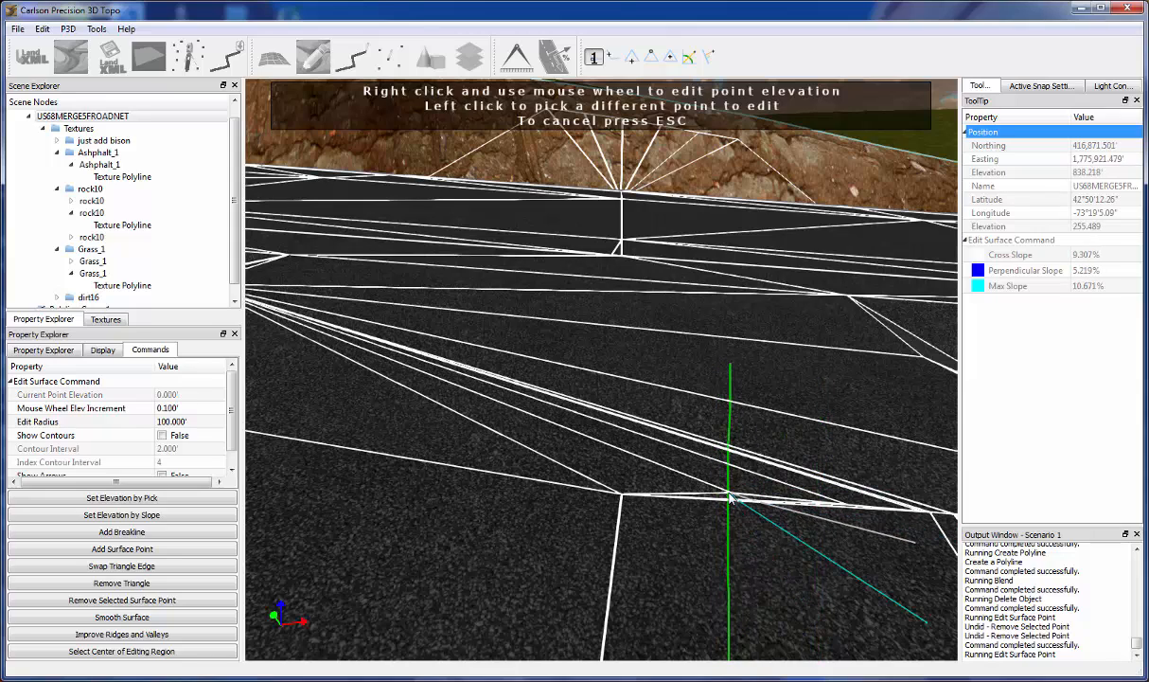
Remove the leftover doubled surface point farther down the curb edge, short of the downhill barrier's end
mouse_move(776, 497)
middle_mouse_down()
mouse_move(739, 506)
mouse_move(626, 493)
mouse_move(741, 535)
mouse_move(727, 524)
middle_mouse_up()
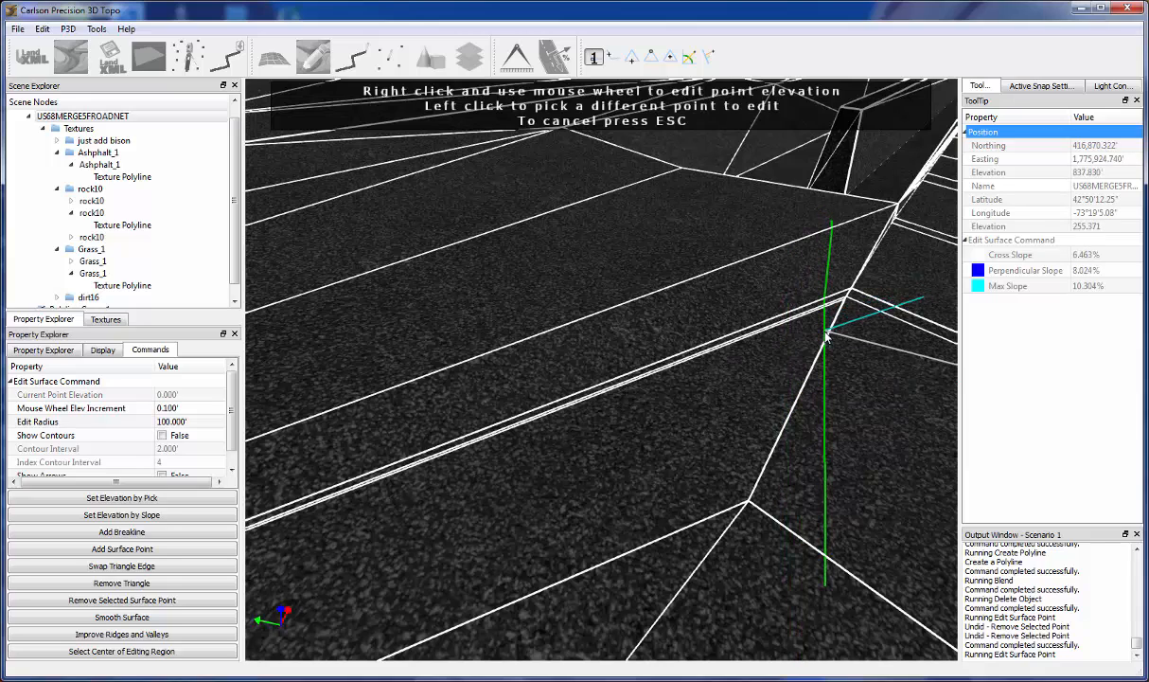
key("Delete")
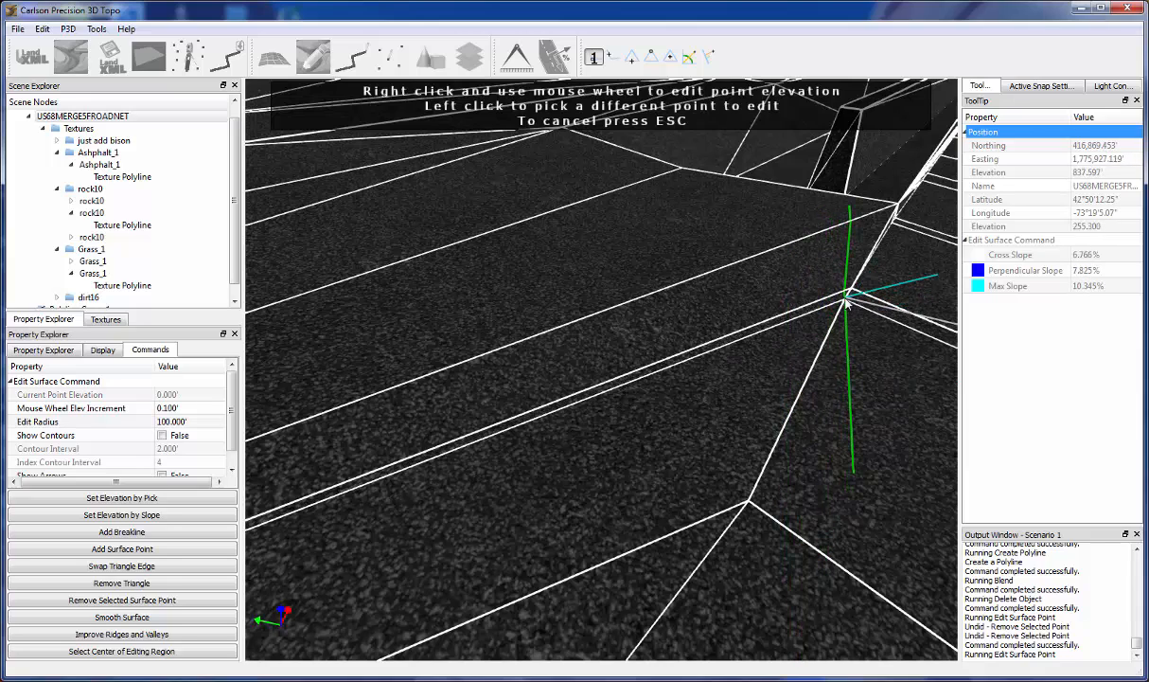
key("Delete")
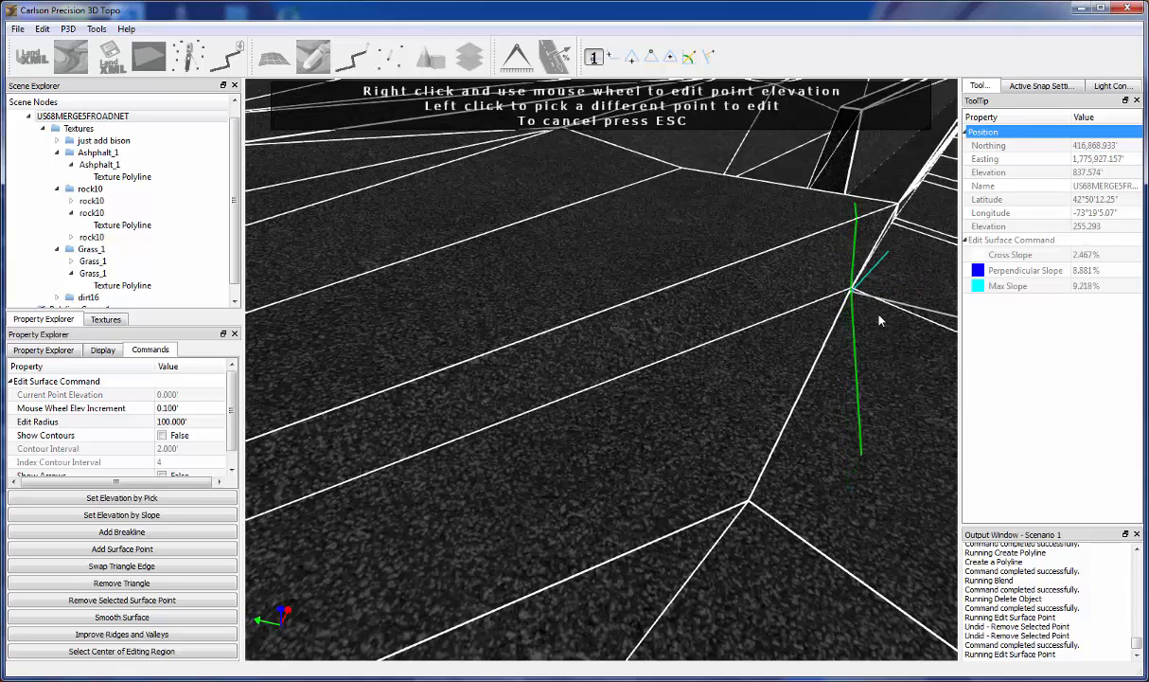
Remove the 838.436' surface point midway along the curb edge between the two barrier ends
middle_click_drag(898, 292, 850, 398)
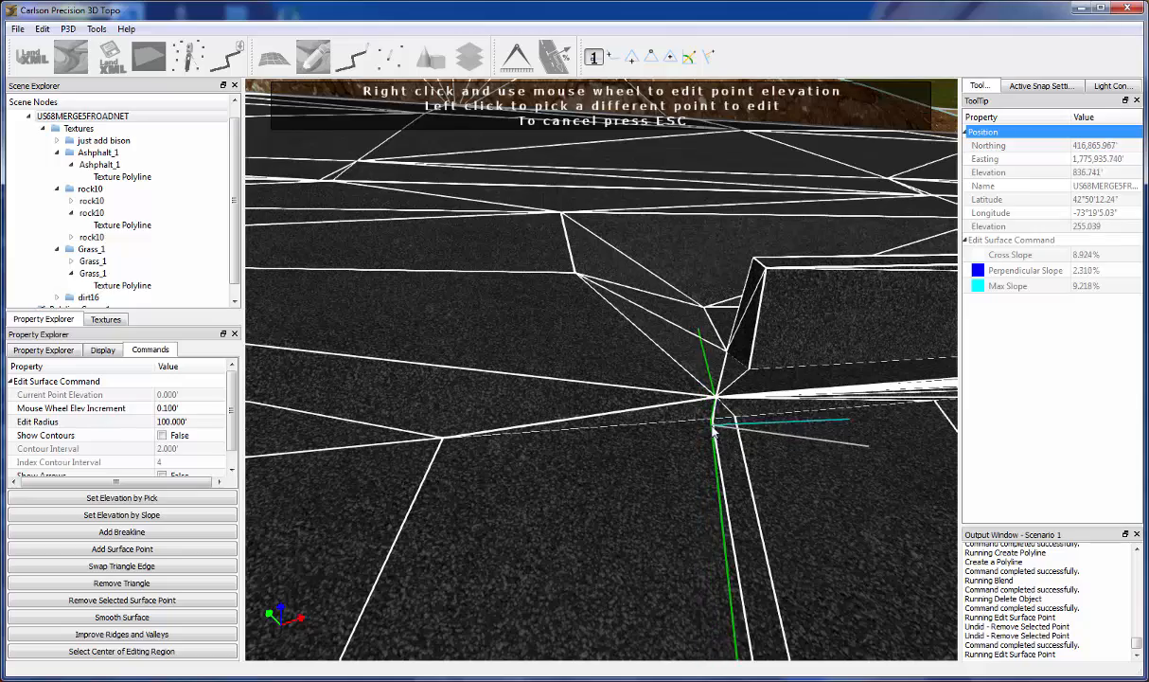
middle_click_drag(727, 421, 836, 411)
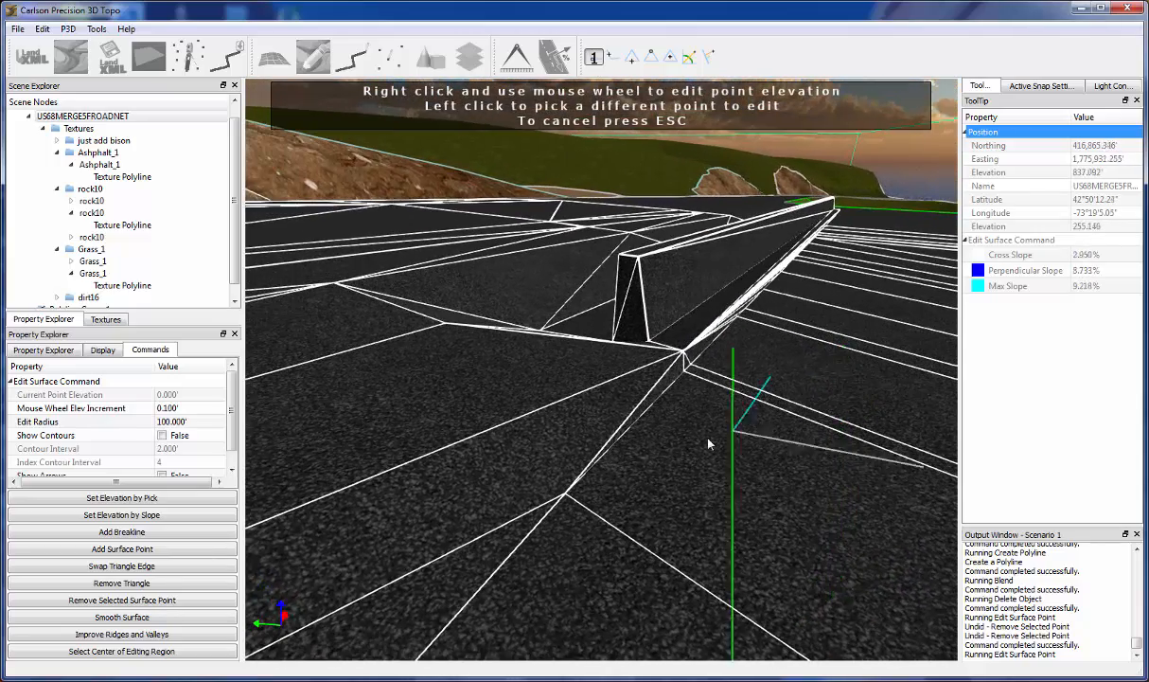
middle_click_drag(642, 480, 426, 387)
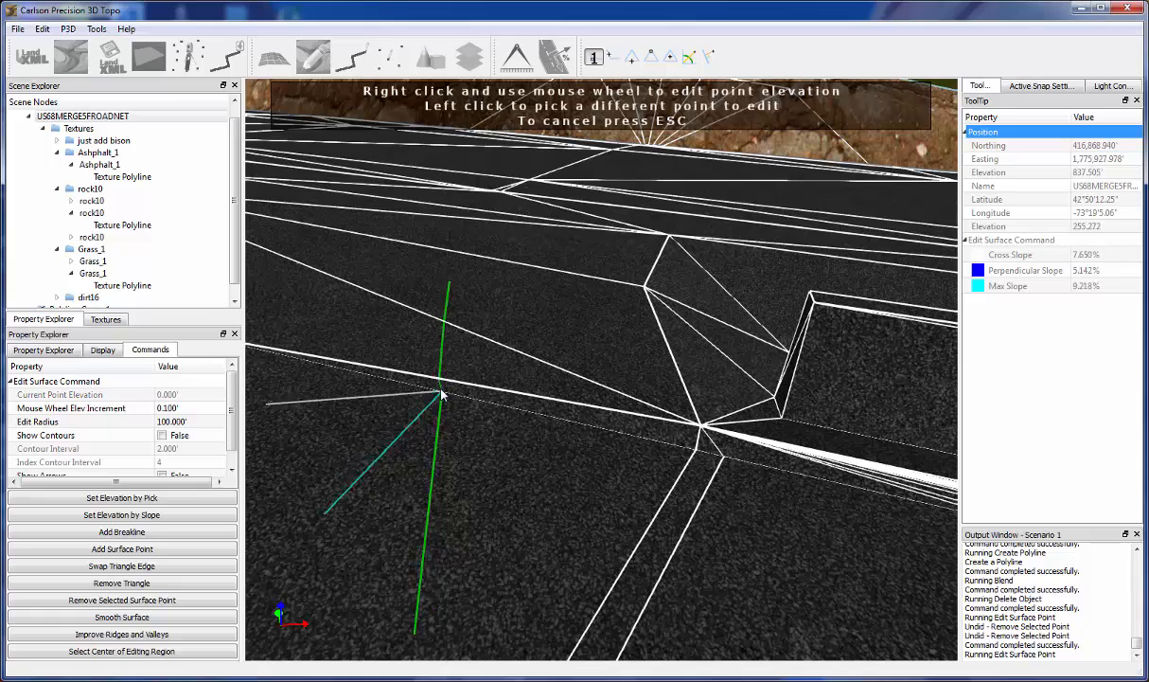
middle_click_drag(437, 405, 493, 419)
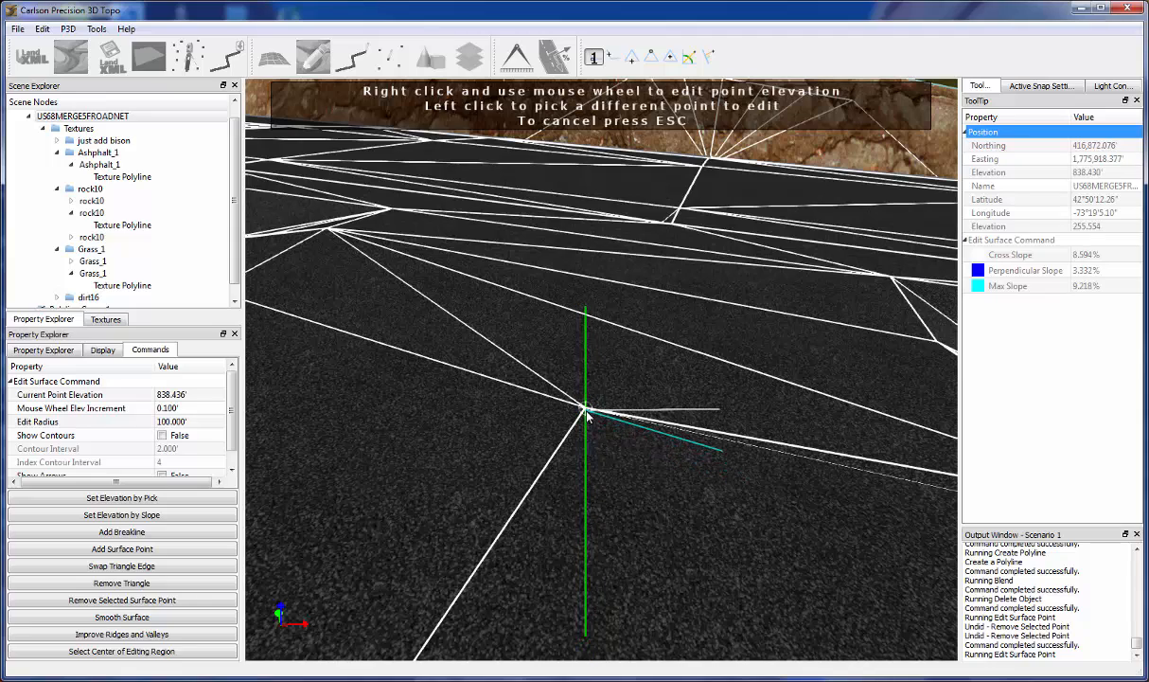
key("Delete")
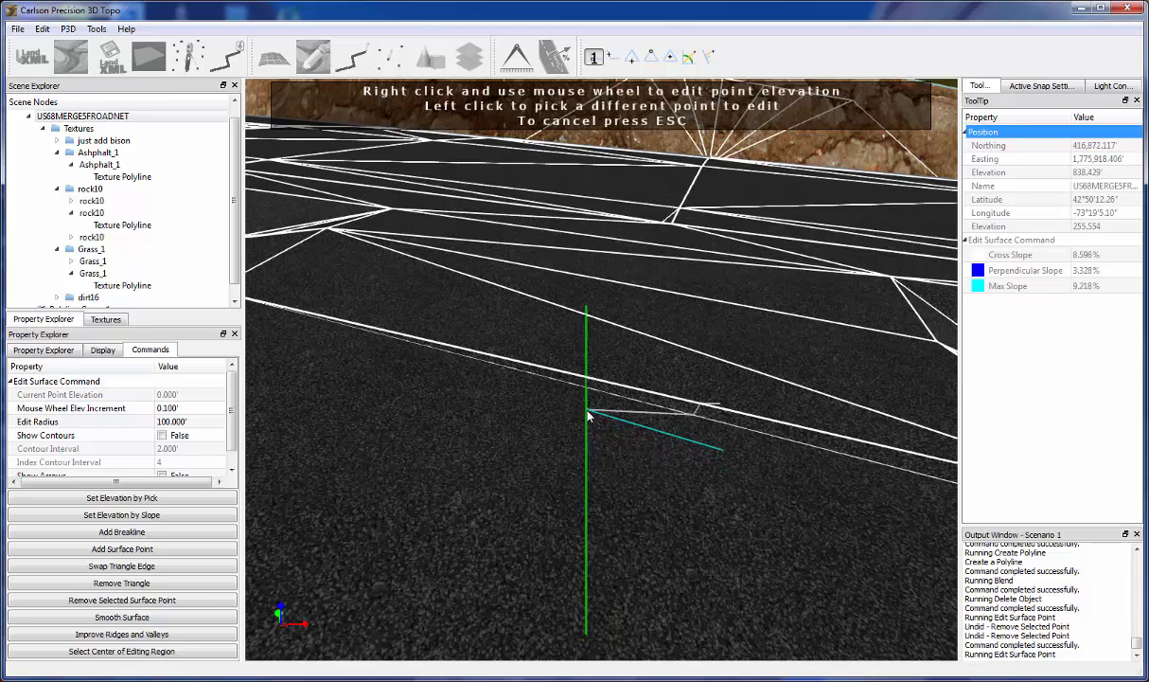
Examine the triangulation along the curb edge and around both barrier ends from several angles
middle_click_drag(477, 427, 587, 422)
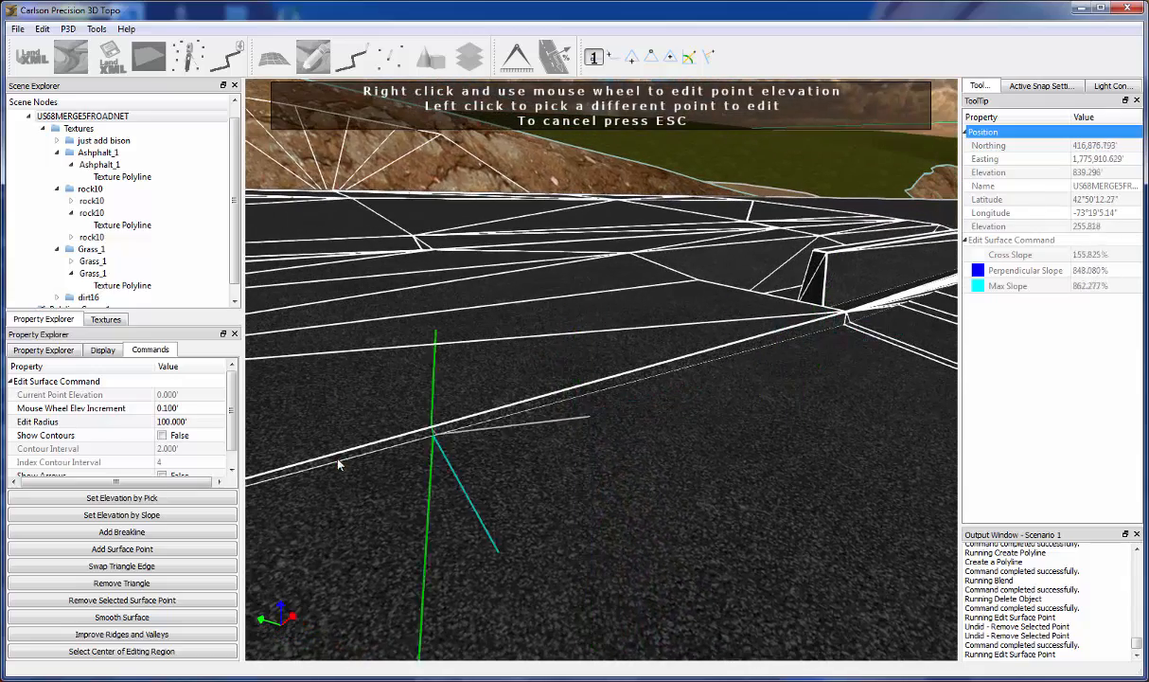
scroll(490, 483, "down", 5)
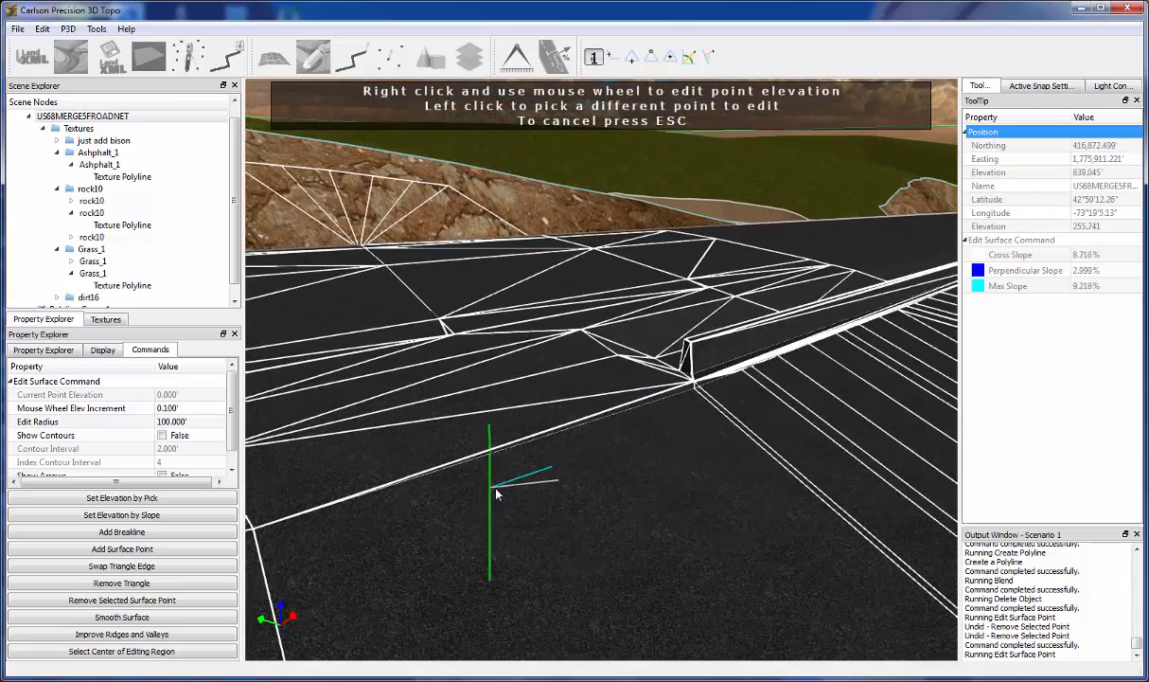
middle_click_drag(497, 493, 506, 490)
scroll(828, 346, "up", 6)
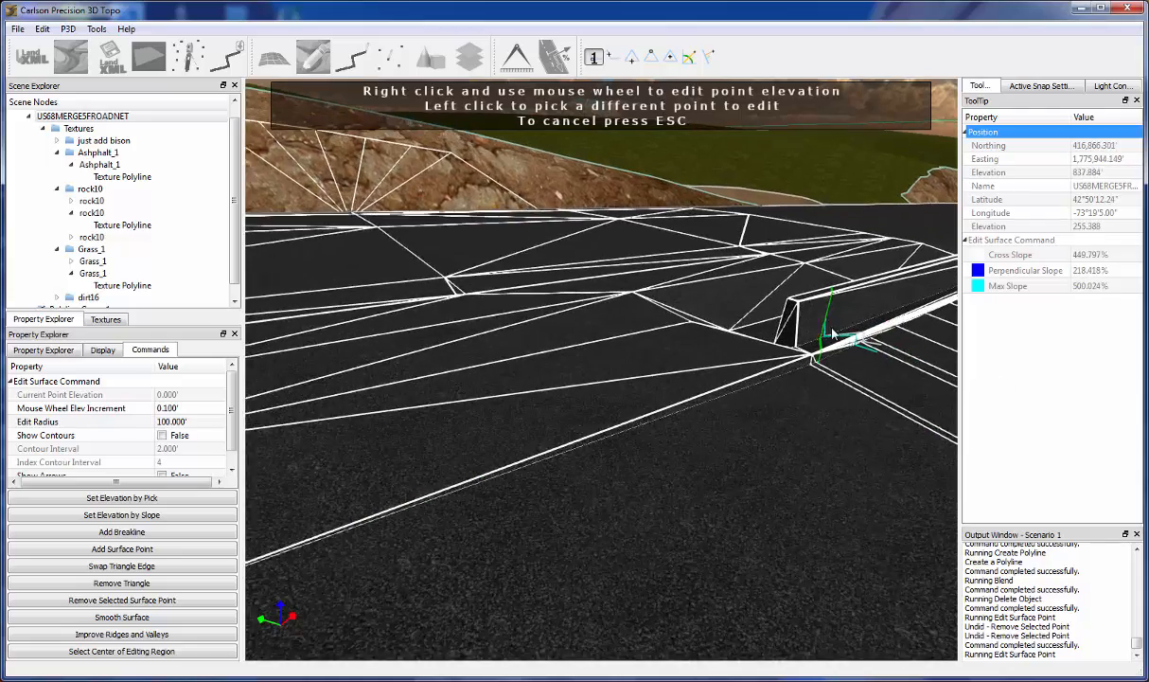
scroll(827, 347, "up", 1)
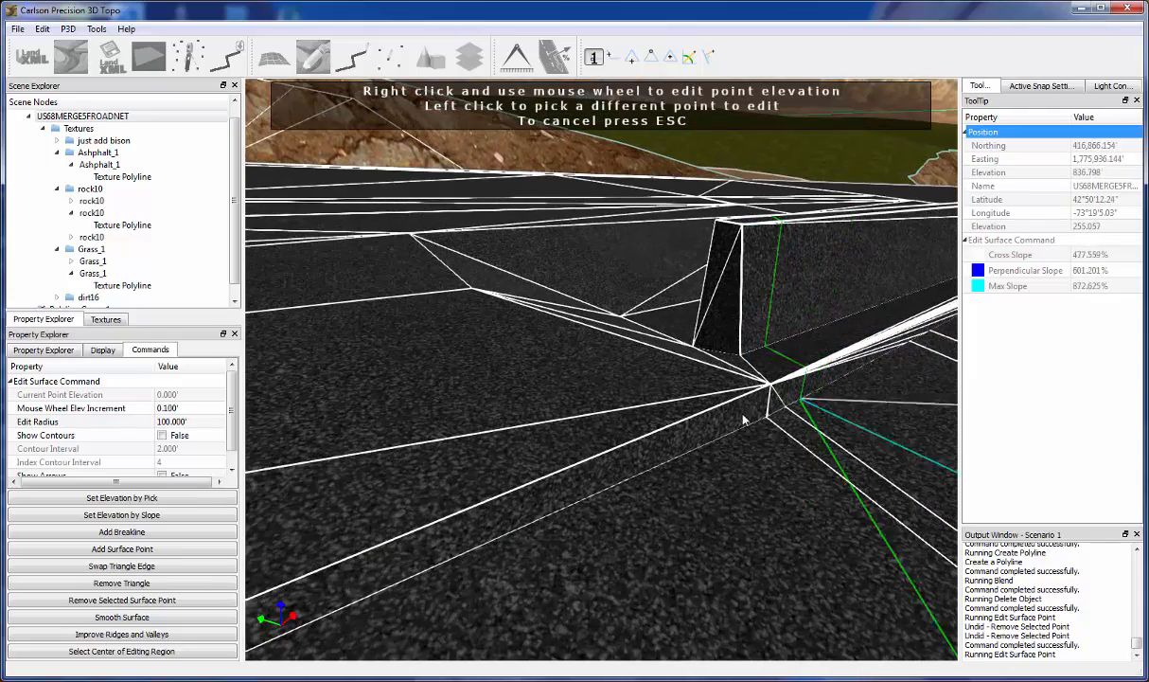
scroll(632, 484, "down", 4)
scroll(633, 483, "down", 4)
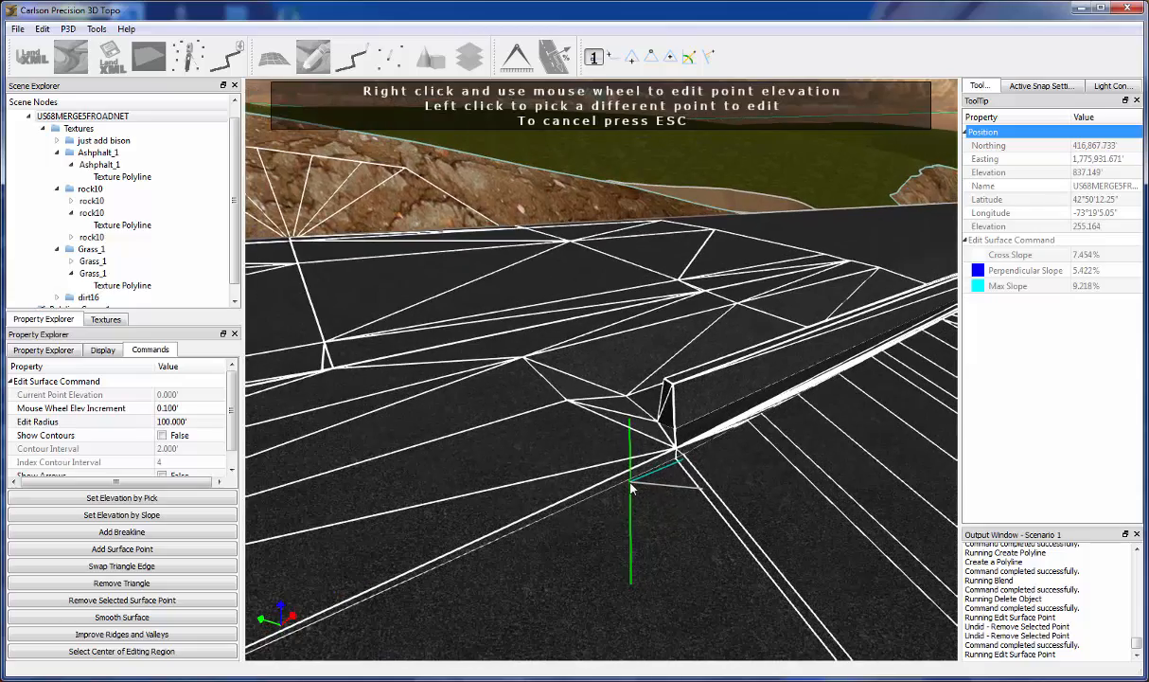
middle_click_drag(588, 511, 651, 508)
mouse_move(570, 442)
left_mouse_down()
mouse_move(696, 443)
mouse_move(589, 452)
left_mouse_up()
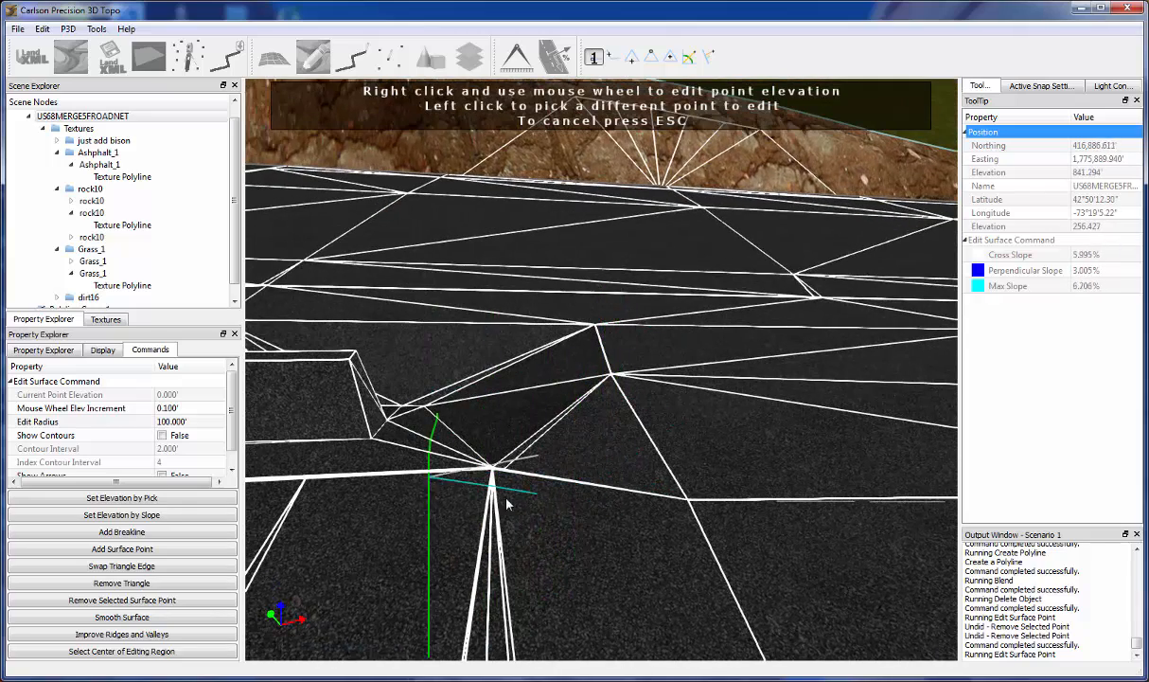
left_click_drag(791, 489, 766, 499)
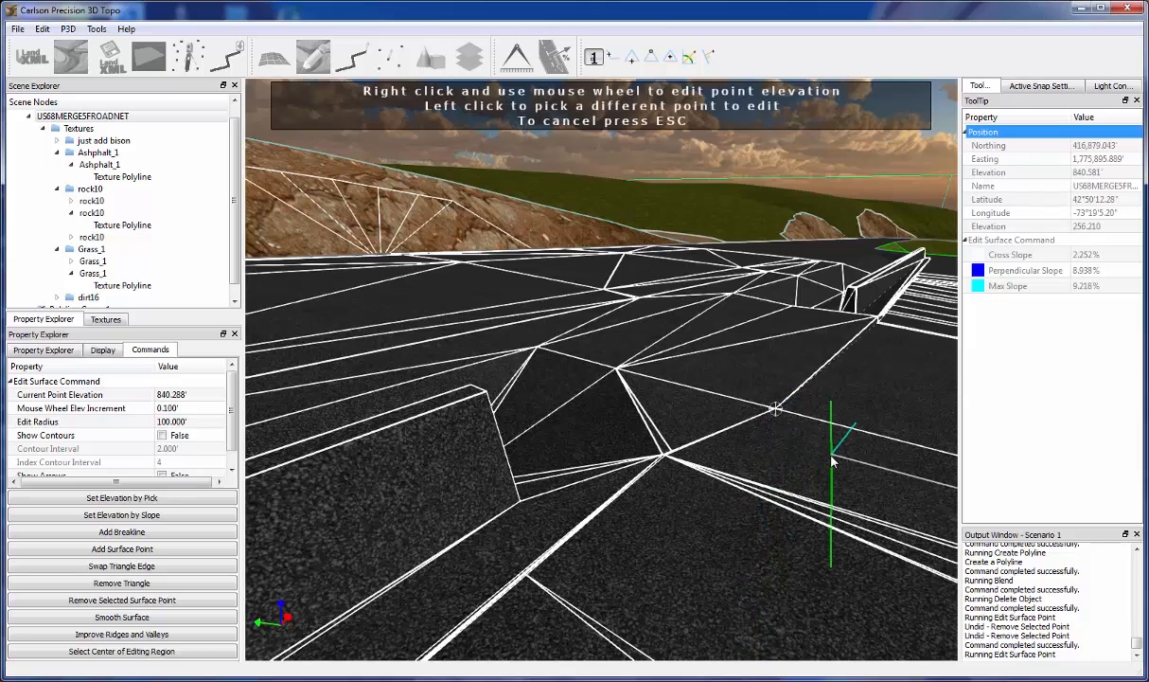
left_click_drag(831, 458, 793, 475)
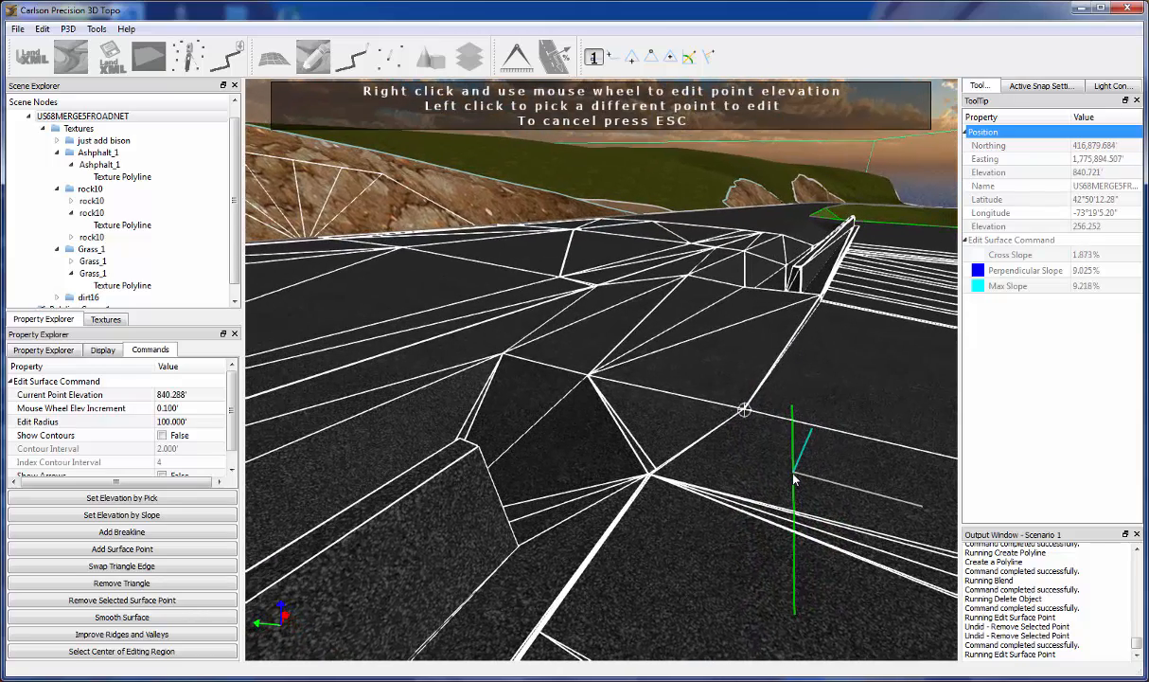
Try to set the curb-edge point's elevation by the slope between two picked points on the road surface
left_click(113, 515)
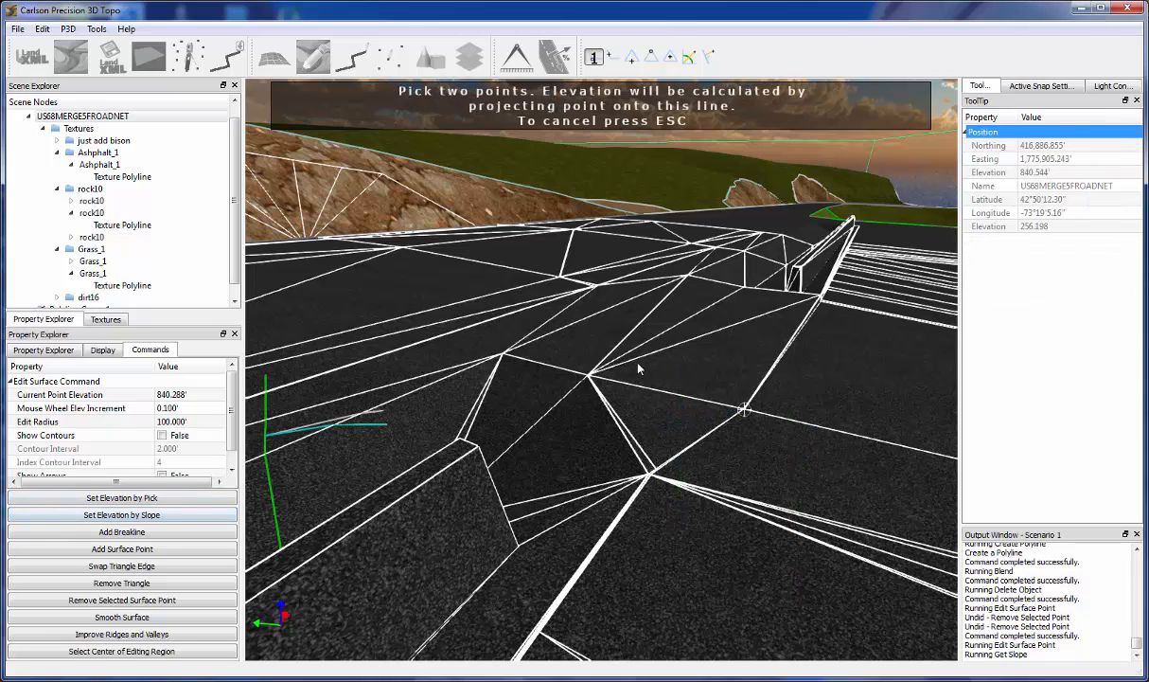
left_click(735, 339)
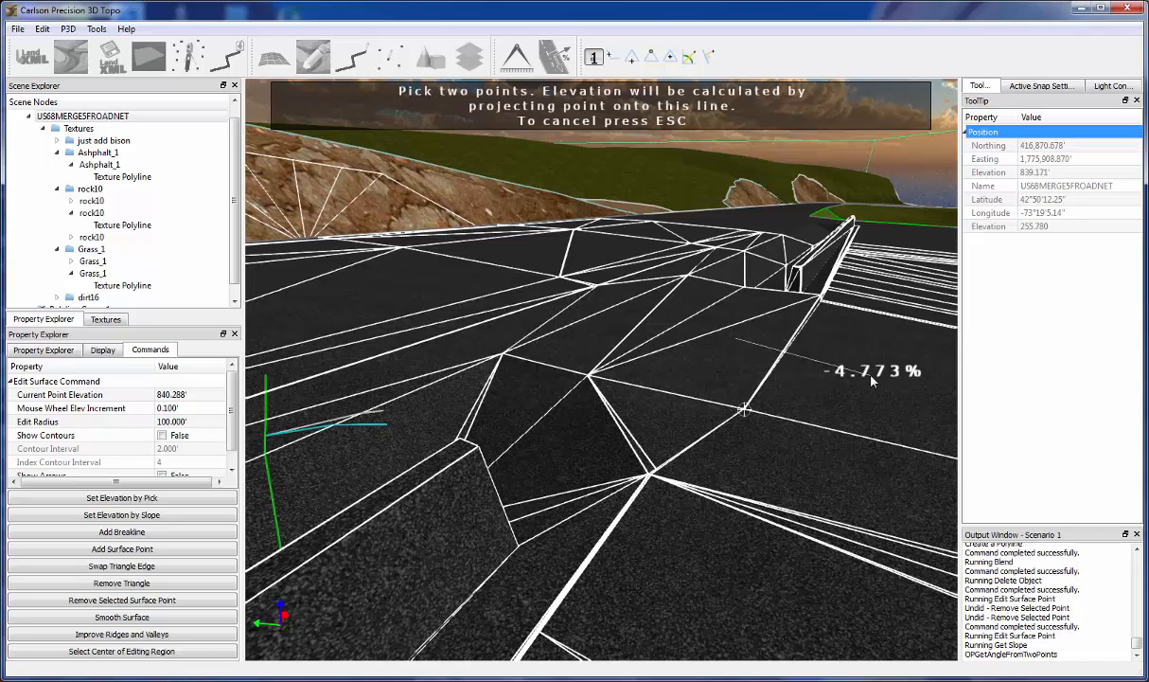
left_click(871, 379)
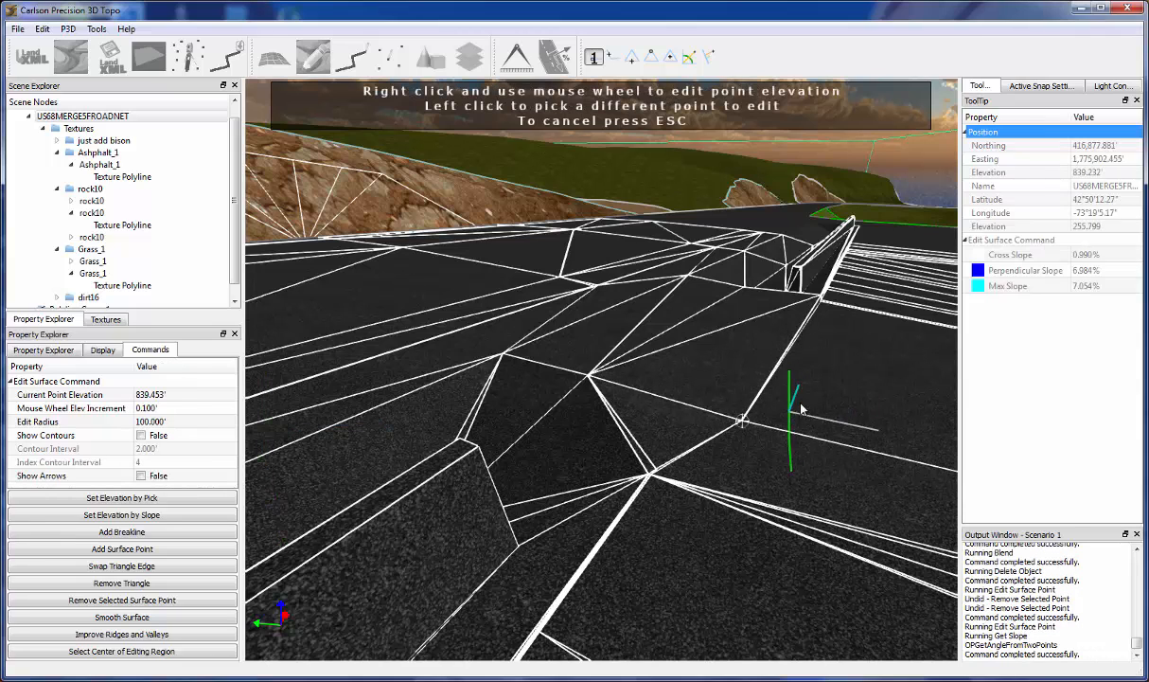
scroll(735, 456, "up", 4)
middle_click_drag(743, 475, 826, 471)
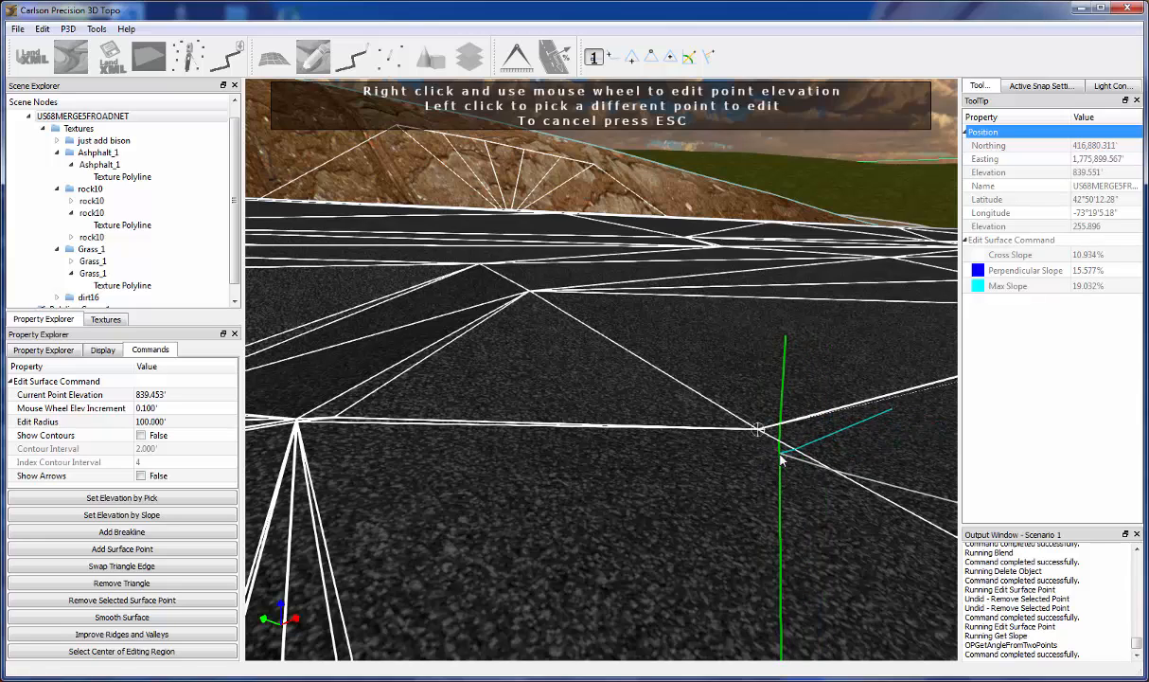
Undo the slope-based elevation change on the curb-edge point
key("ctrl+z")
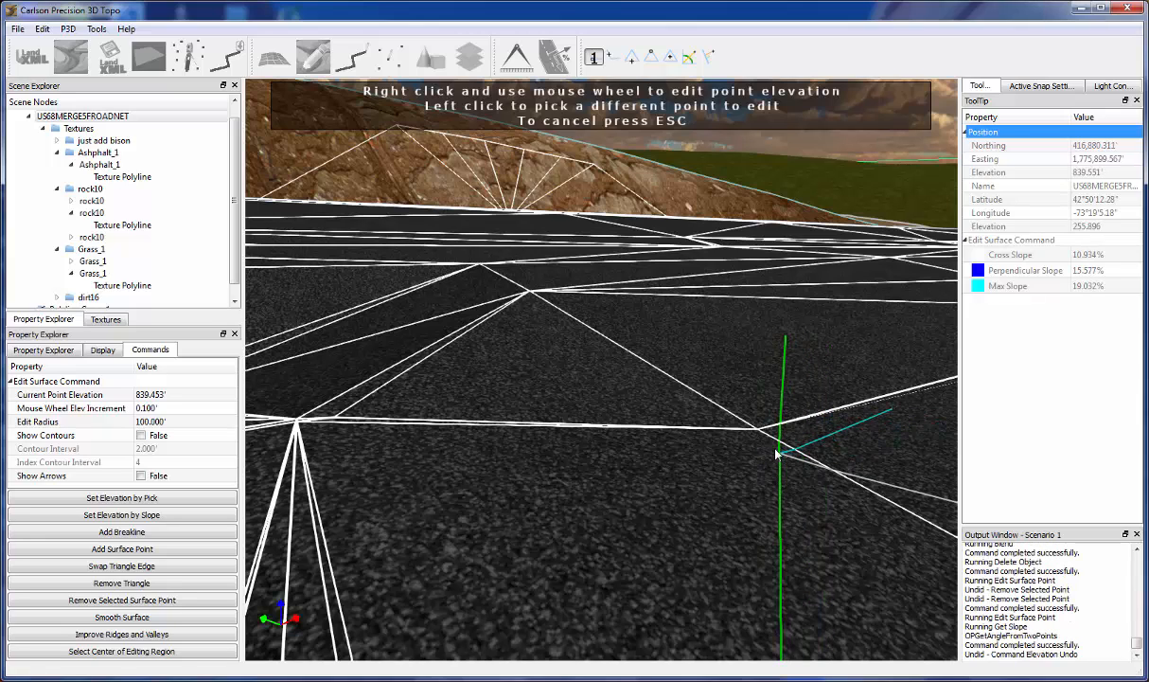
key("ctrl+z")
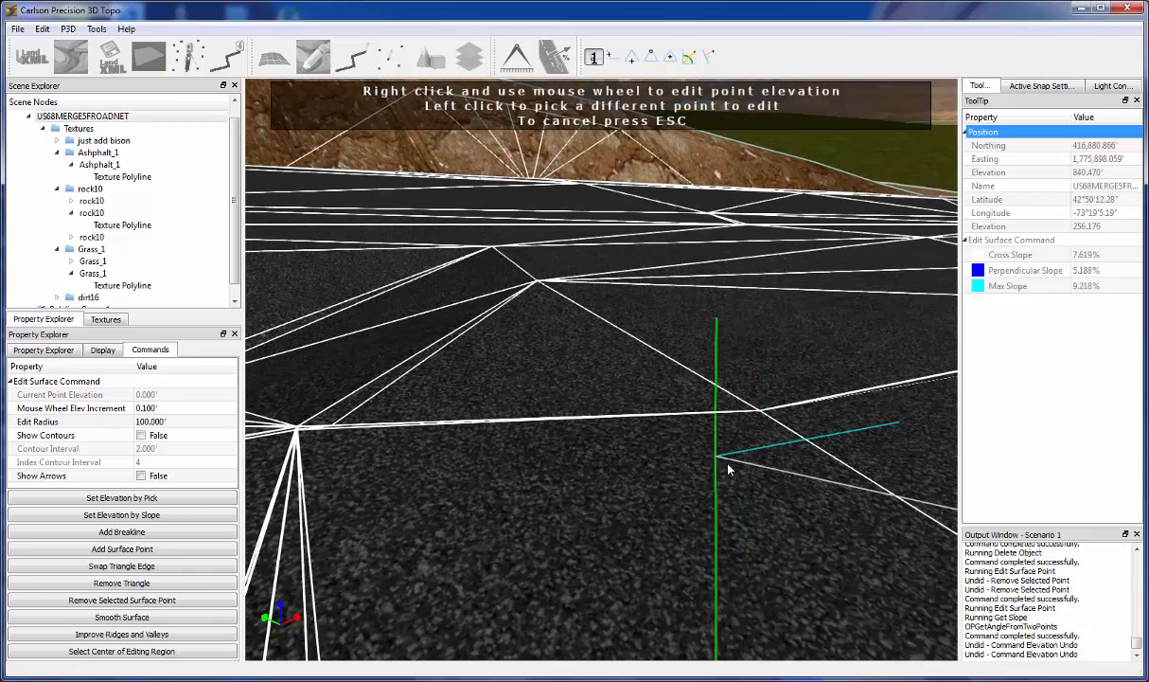
Remove the 840.288' surface point on the curb edge between the two barriers
middle_click_drag(728, 465, 760, 464)
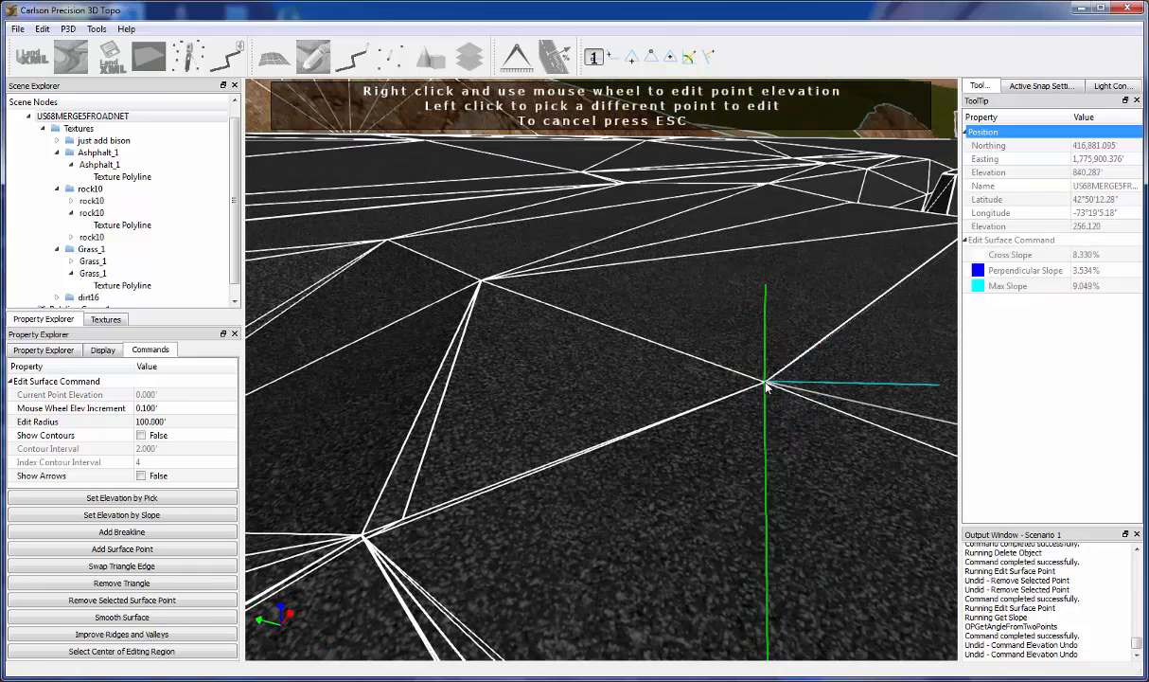
left_click(766, 383)
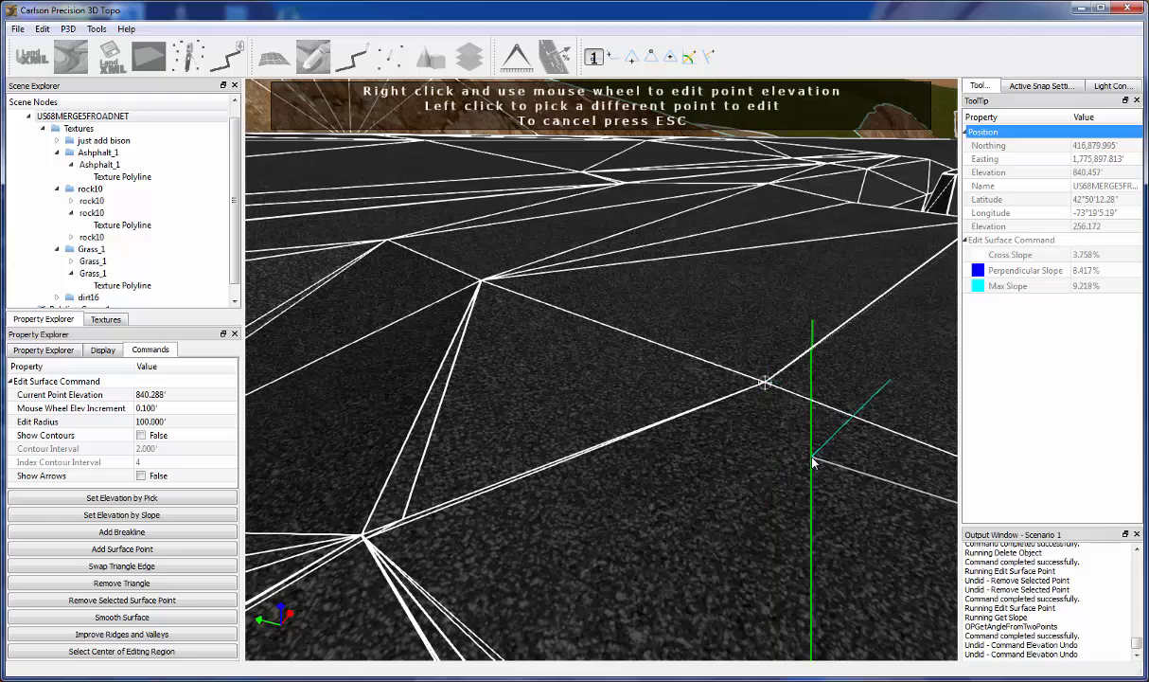
key("Delete")
Remove the doubled surface point next to the fan of triangle edges on the curb edge, and finish editing the surface
middle_click_drag(749, 485, 815, 460)
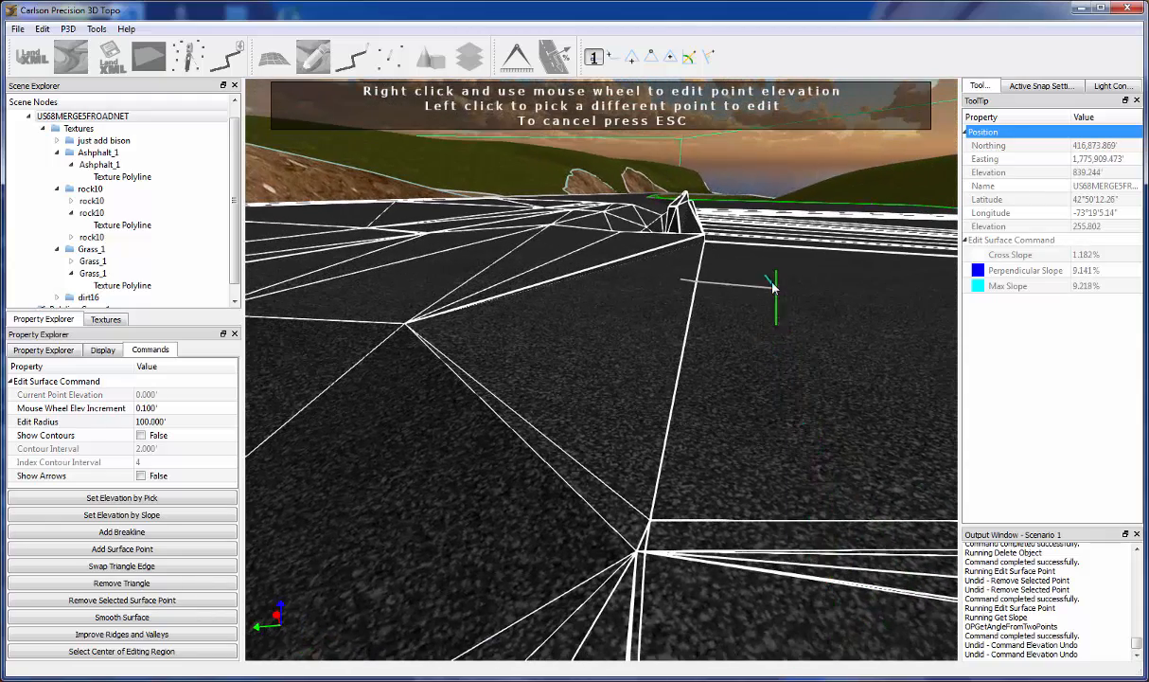
middle_click_drag(774, 287, 693, 330)
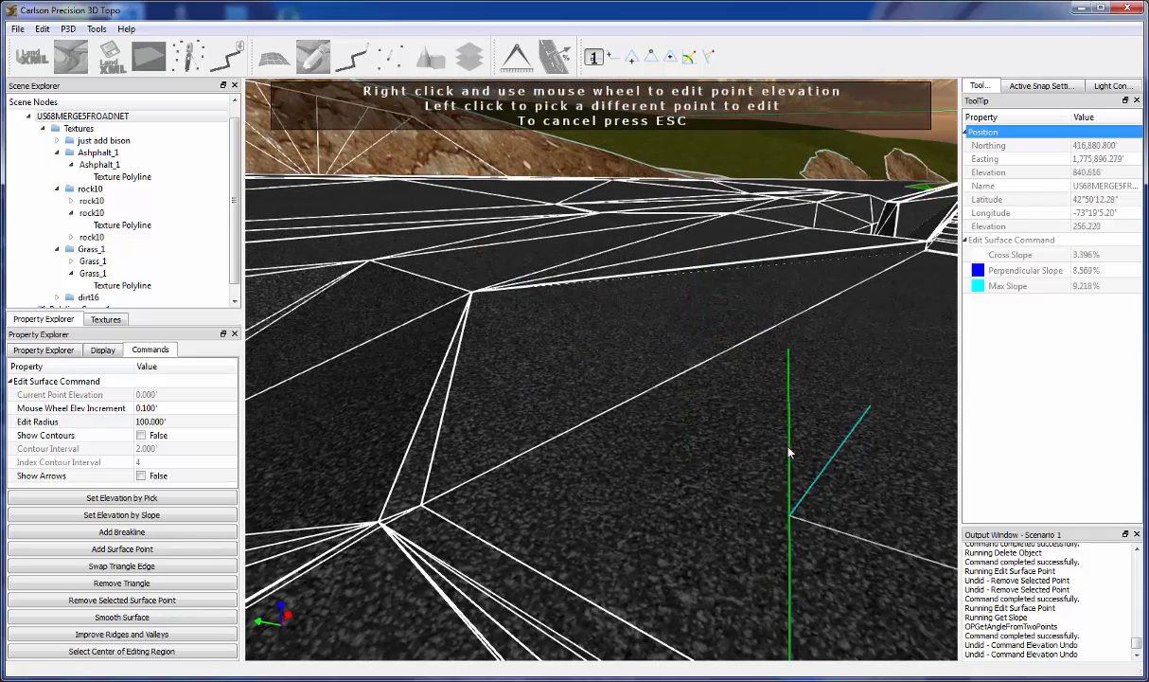
left_click(424, 509)
key("Escape")
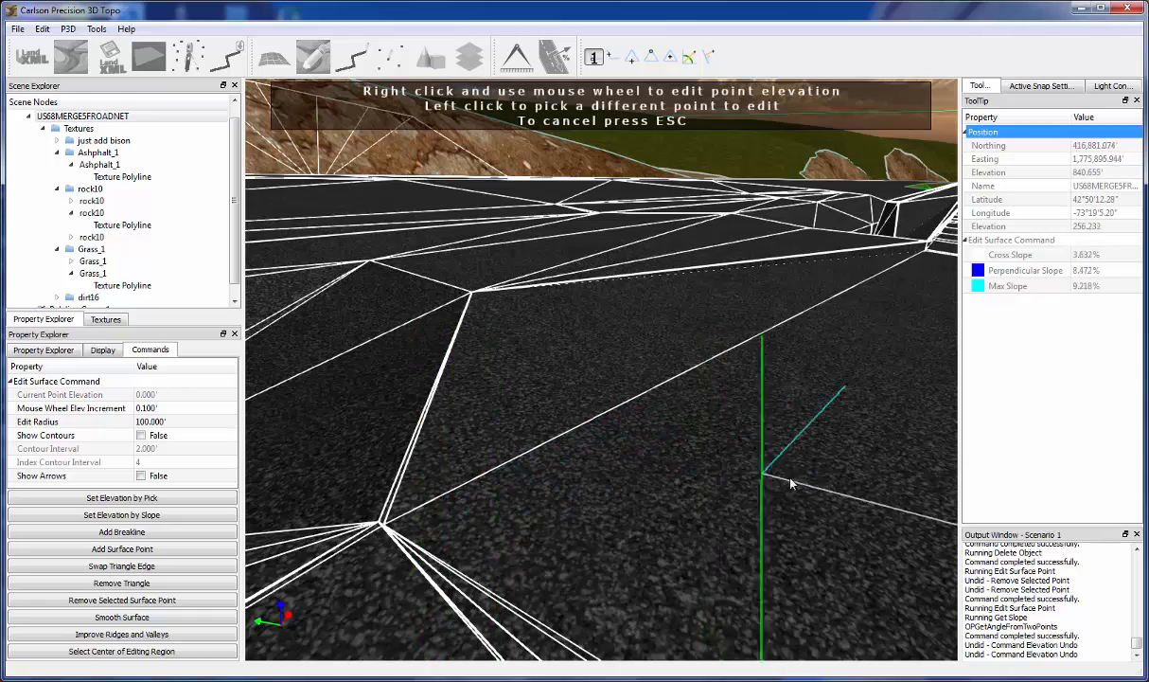
middle_click_drag(805, 486, 622, 480)
scroll(628, 456, "up", 5)
scroll(568, 488, "down", 5)
key("Escape")
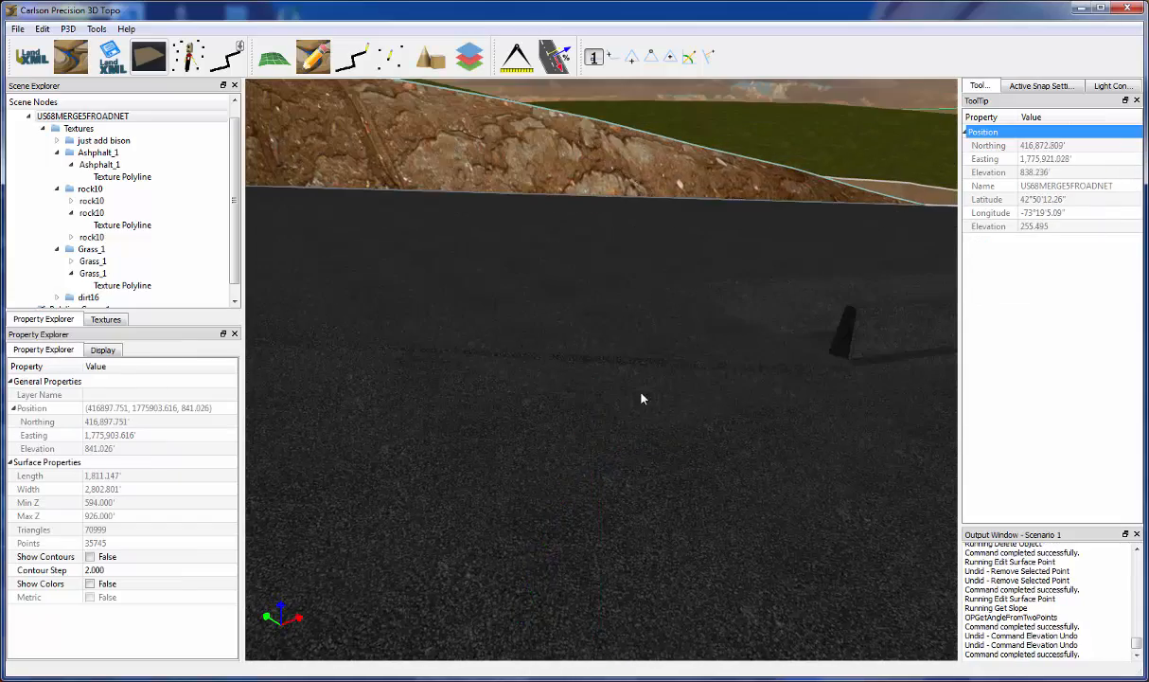
Edit the US68MERGE5FROADNET surface again and remove the 841.026' point on the curb edge
scroll(654, 376, "up", 5)
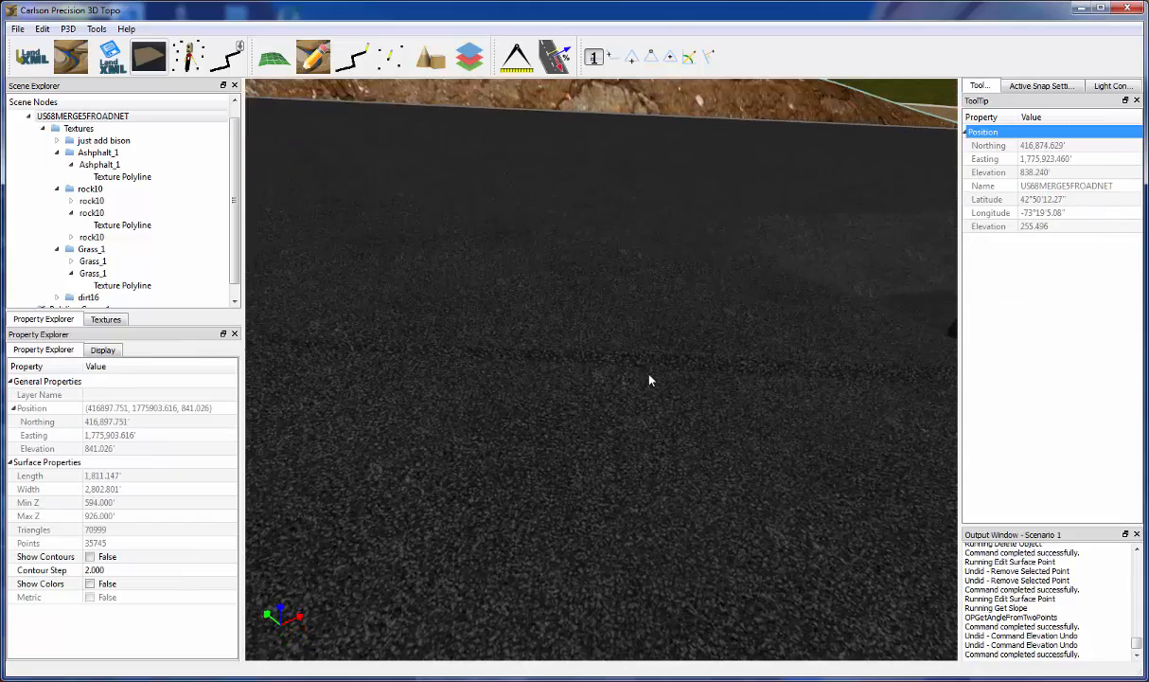
right_click(654, 363)
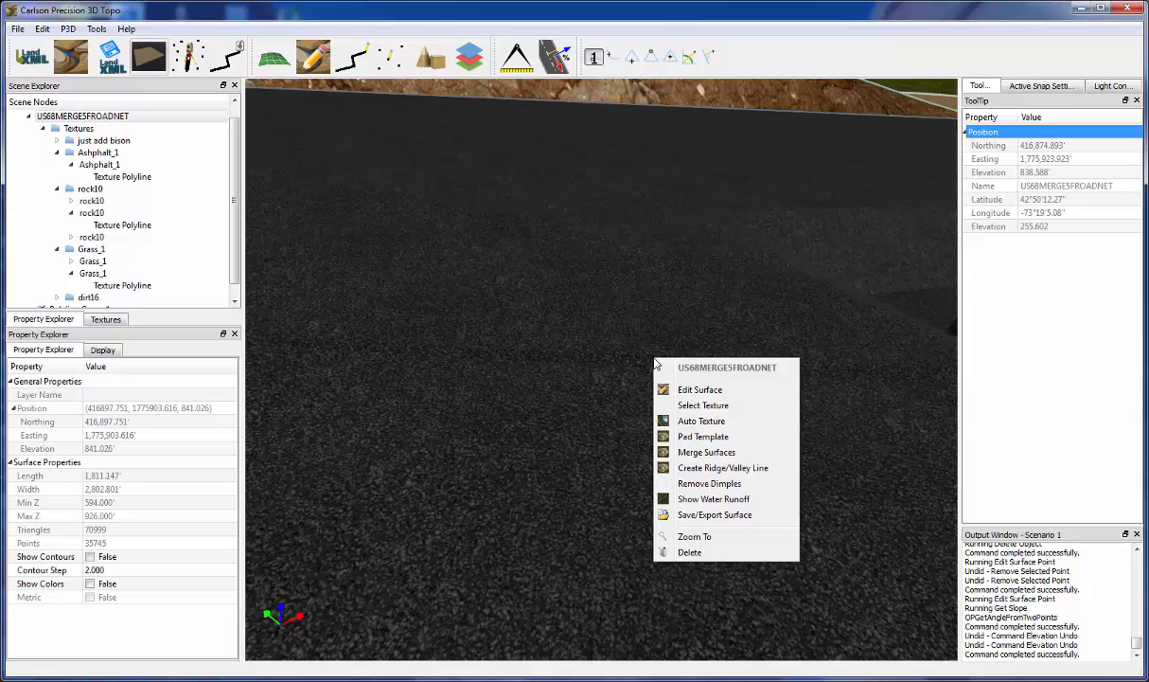
left_click(696, 390)
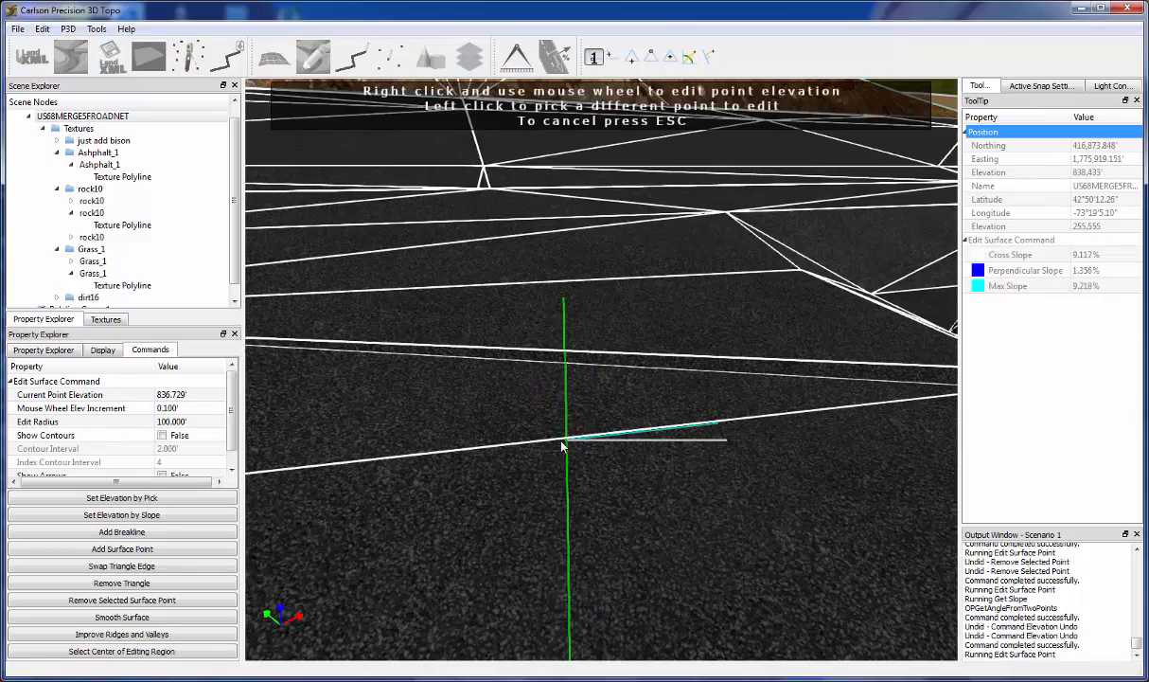
middle_click_drag(344, 411, 639, 461)
scroll(478, 502, "up", 3)
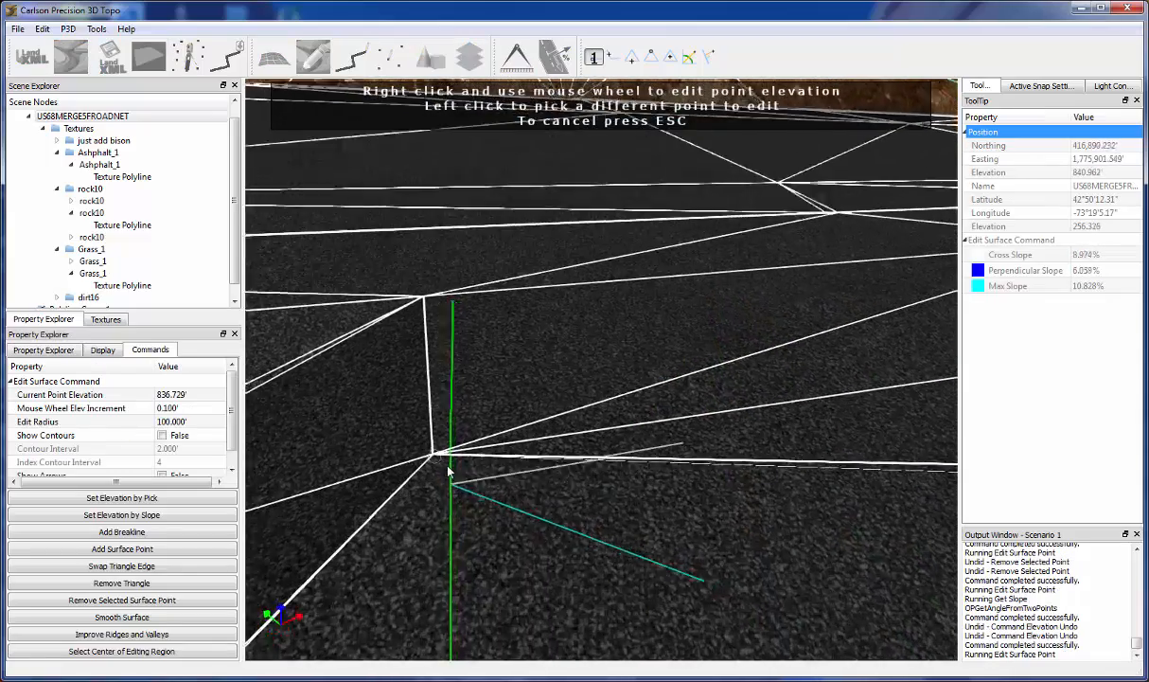
scroll(424, 420, "up", 4)
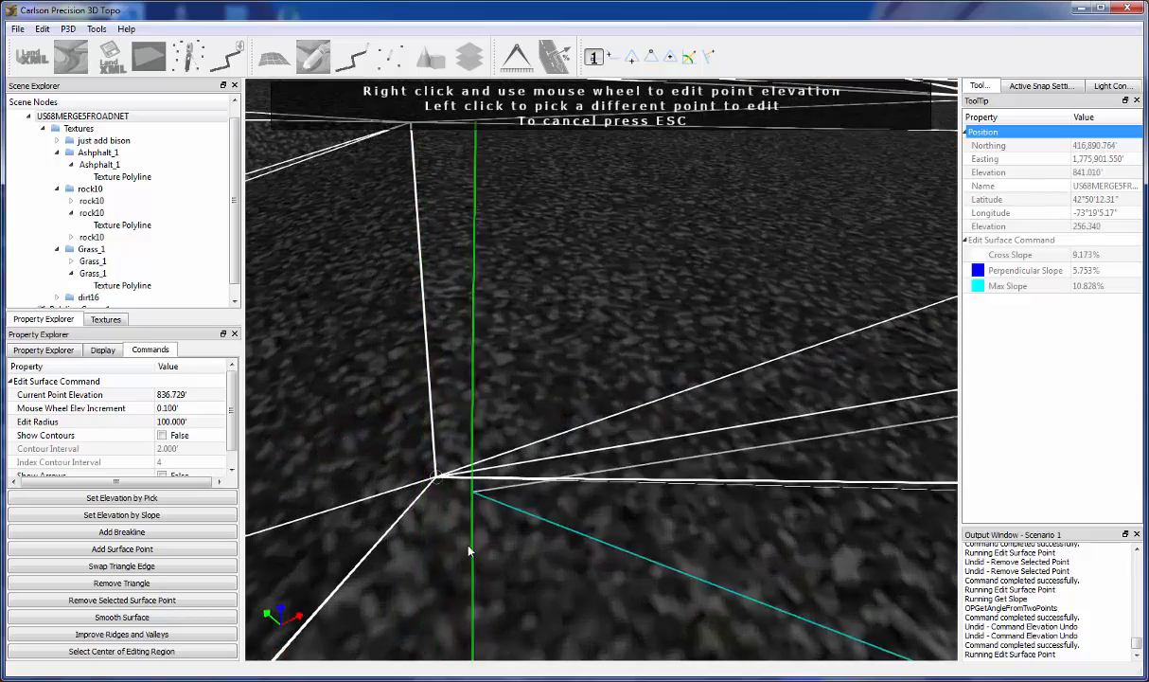
middle_click_drag(470, 549, 580, 469)
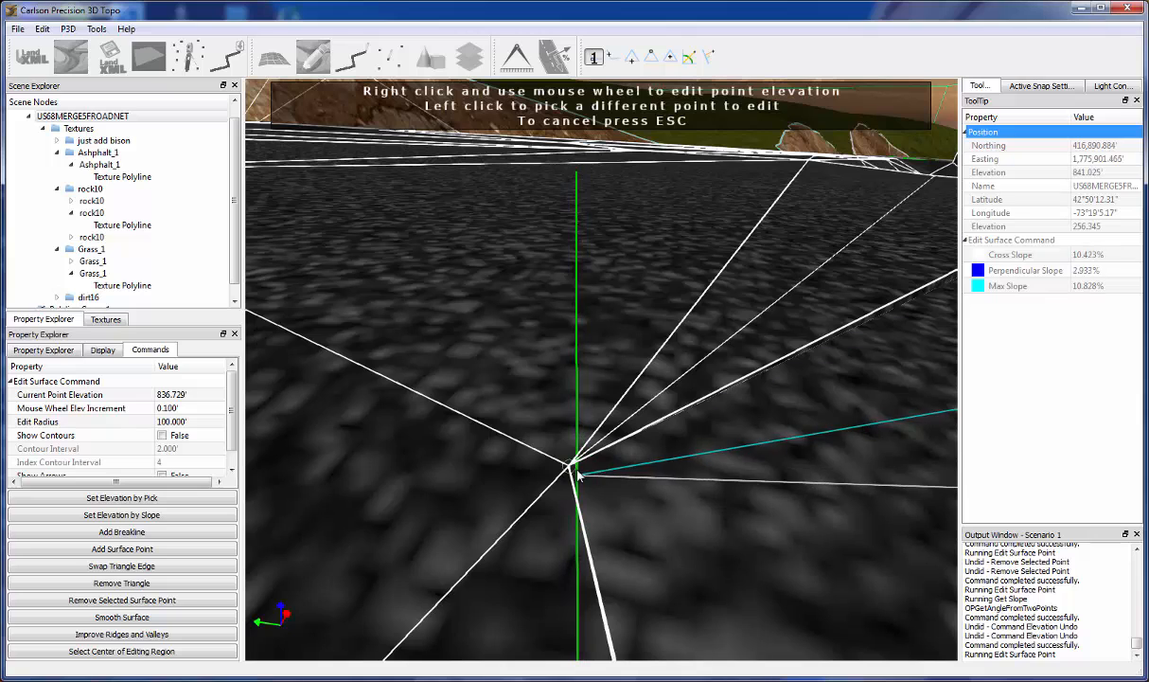
left_click(573, 468)
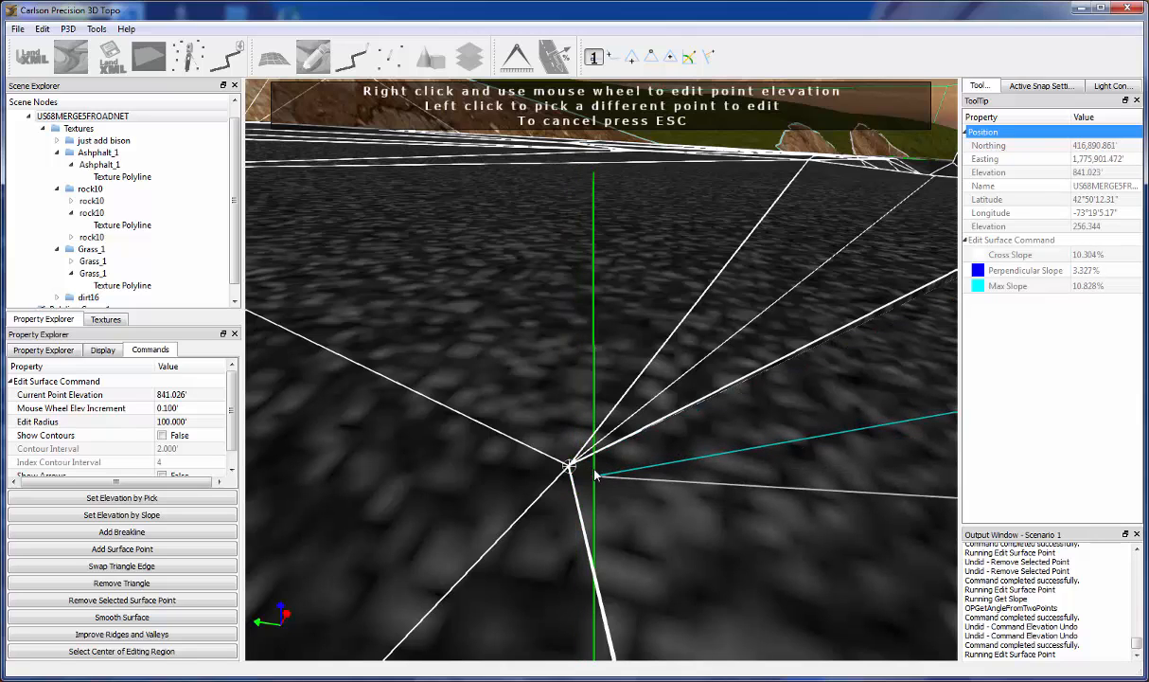
key("Delete")
Examine the triangulation at the barrier's end, close surface editing, and inspect the shaded road and barrier from several angles
middle_click_drag(594, 474, 608, 508)
scroll(779, 483, "down", 2)
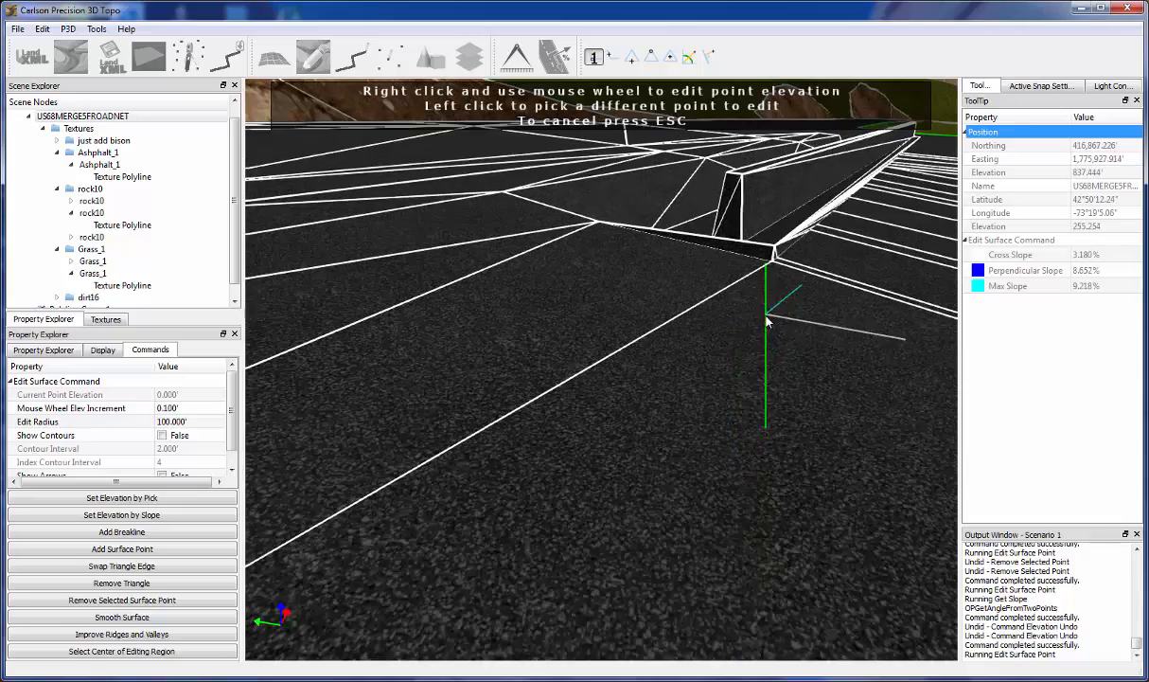
middle_click_drag(767, 319, 740, 336)
scroll(742, 336, "up", 4)
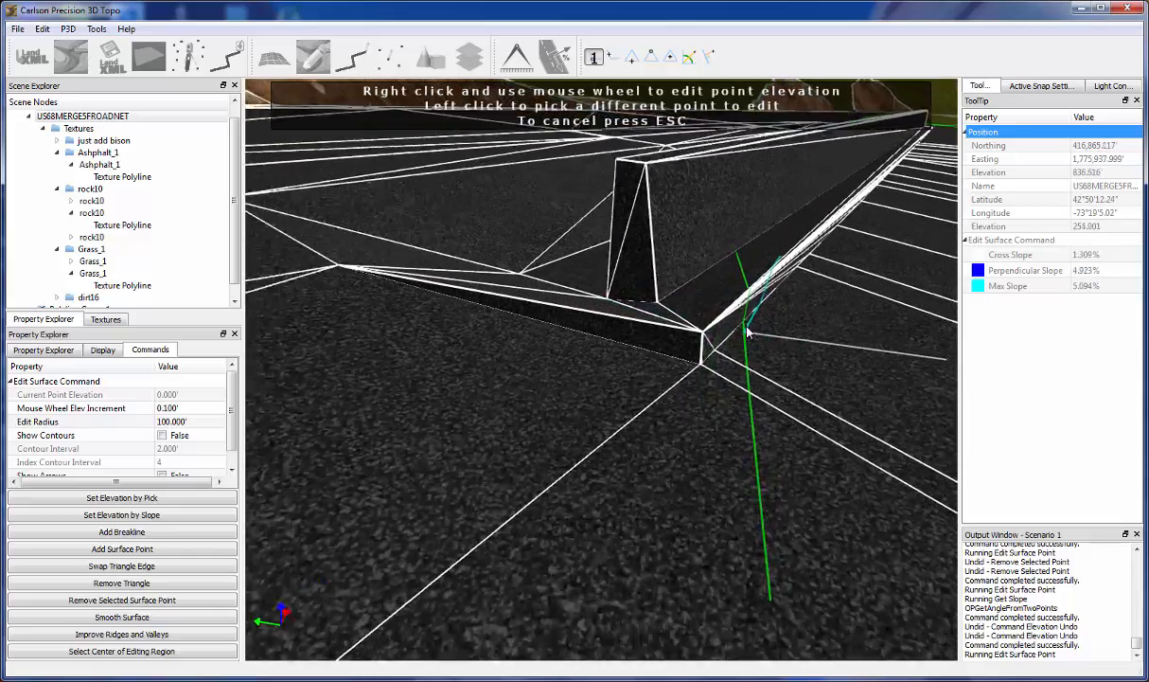
middle_click_drag(721, 395, 618, 521)
key("Escape")
middle_click_drag(707, 511, 834, 463)
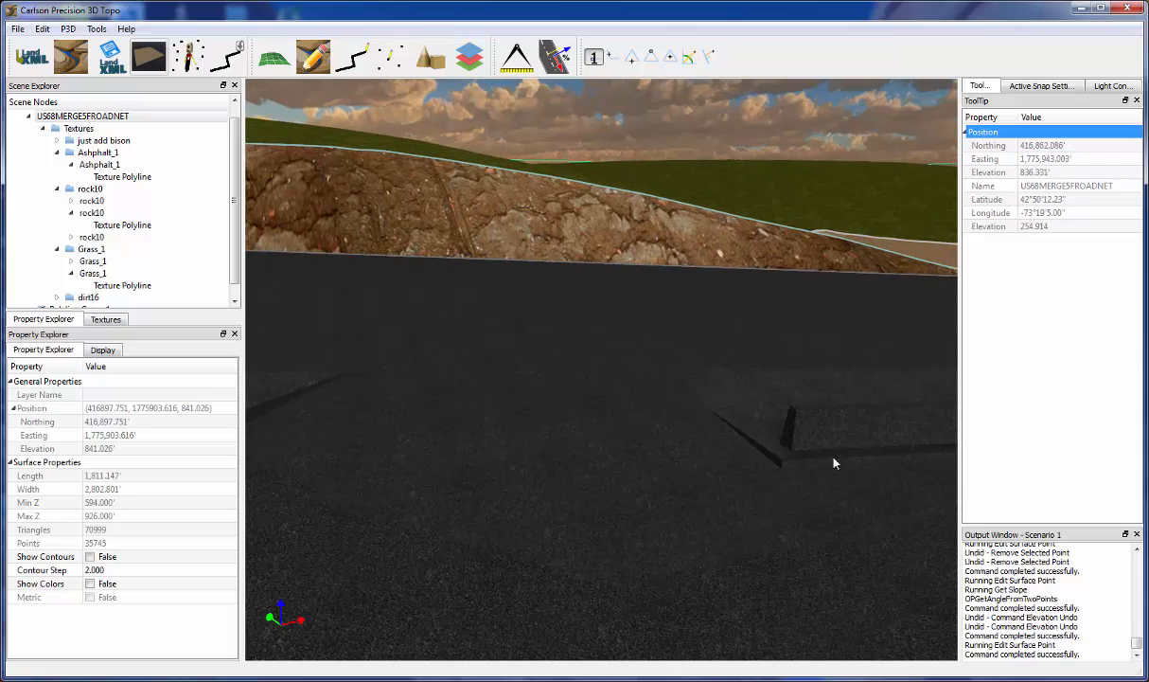
middle_click_drag(513, 511, 642, 405)
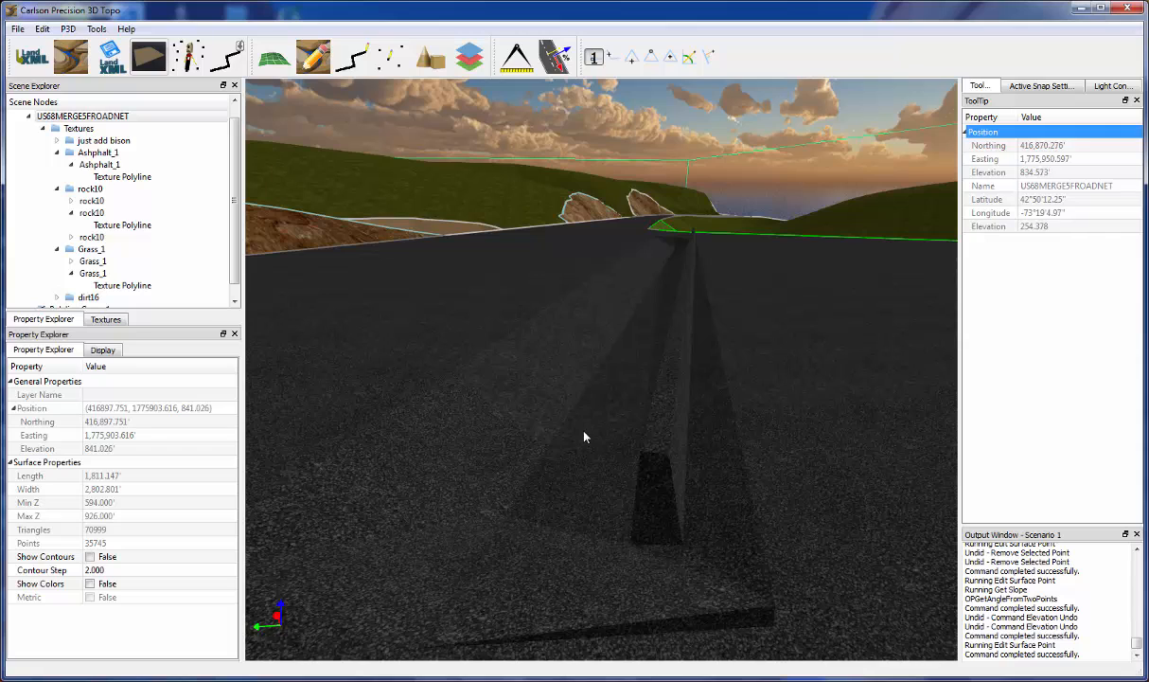
middle_click_drag(585, 436, 508, 422)
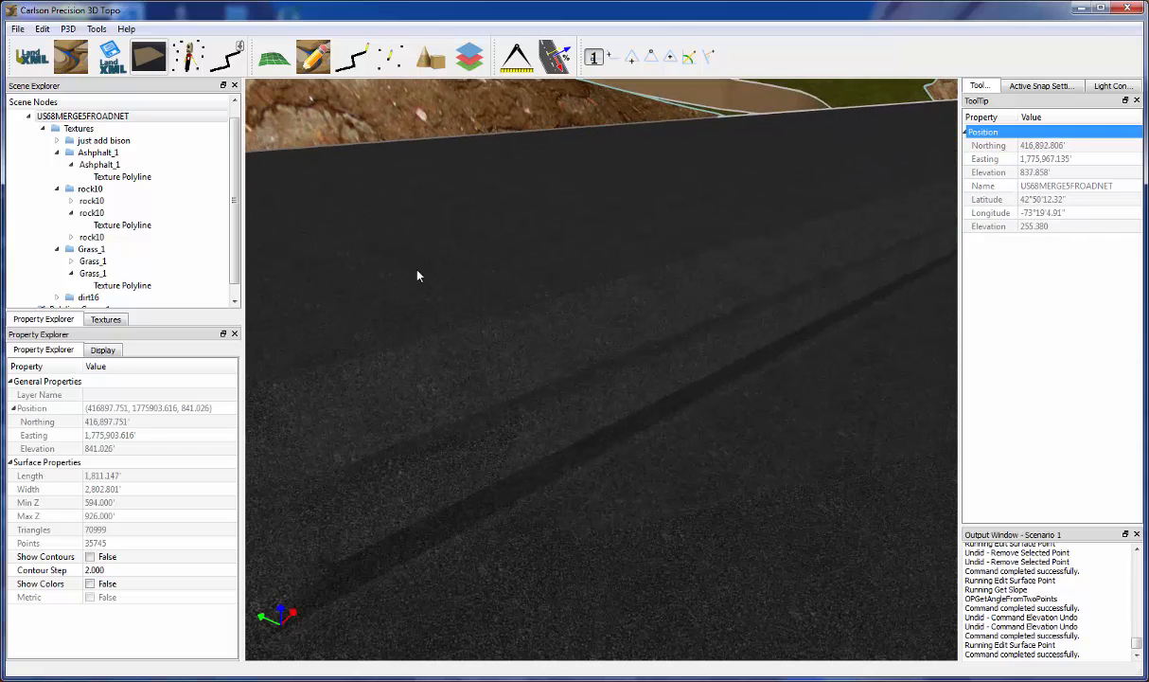
Start Auto Texture on the road surface and pick five points along the strip beside the barrier, ending near its end
left_click(43, 128)
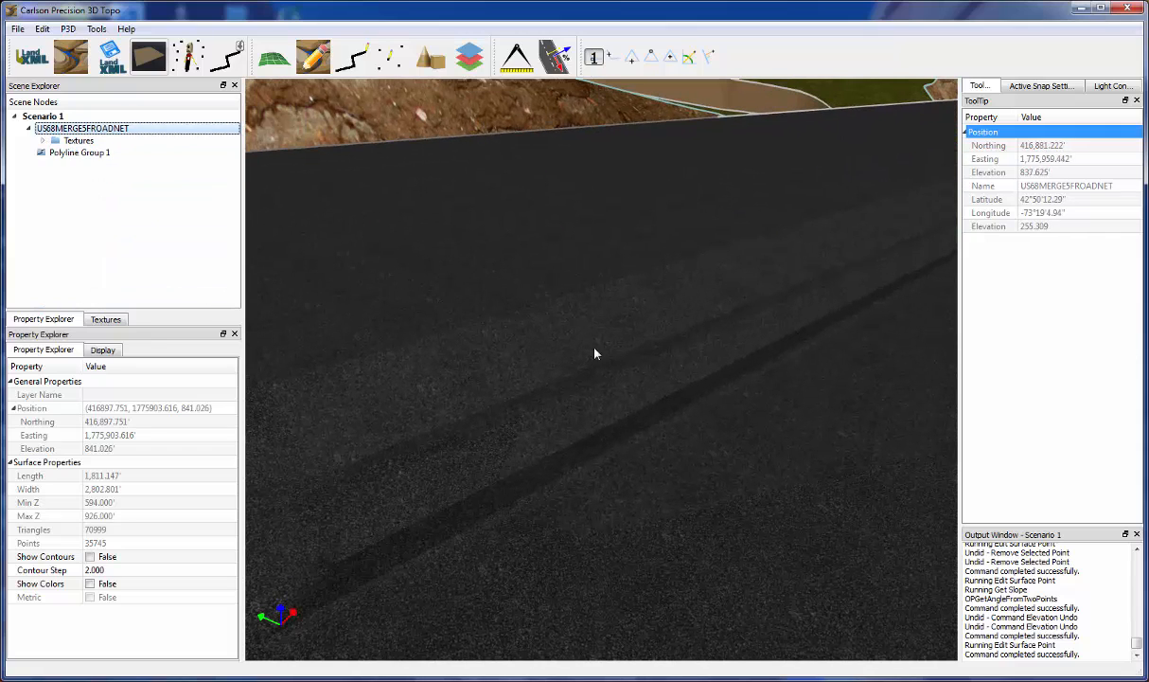
right_click(710, 302)
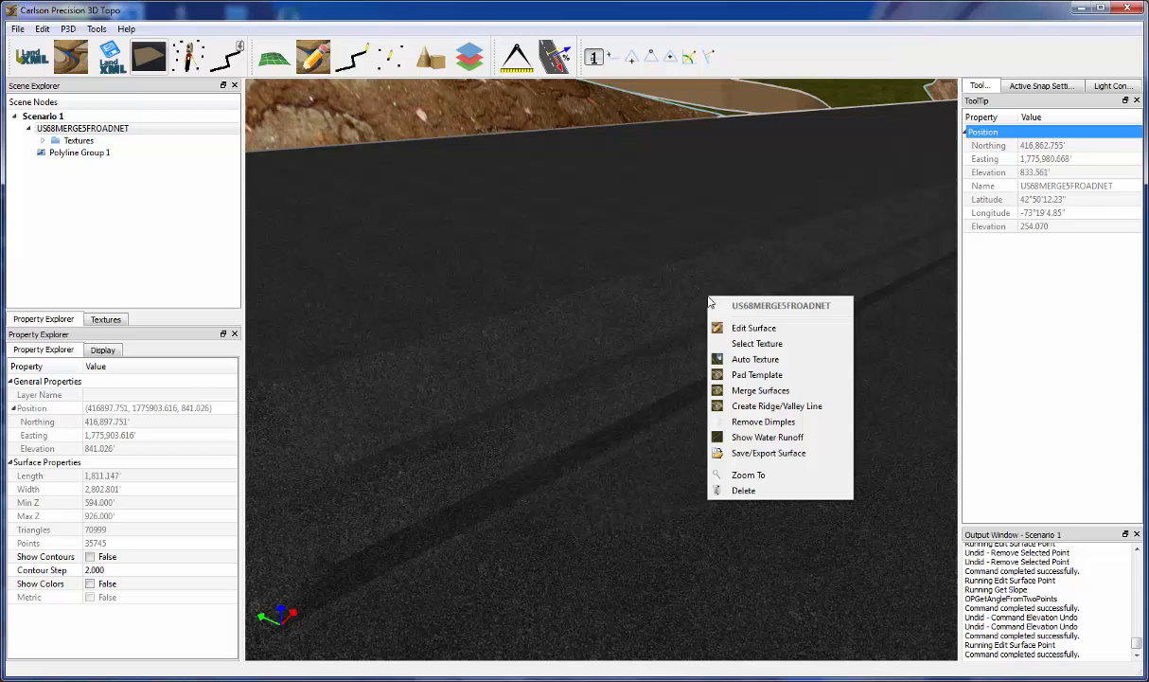
left_click(754, 361)
middle_click_drag(795, 339, 830, 320)
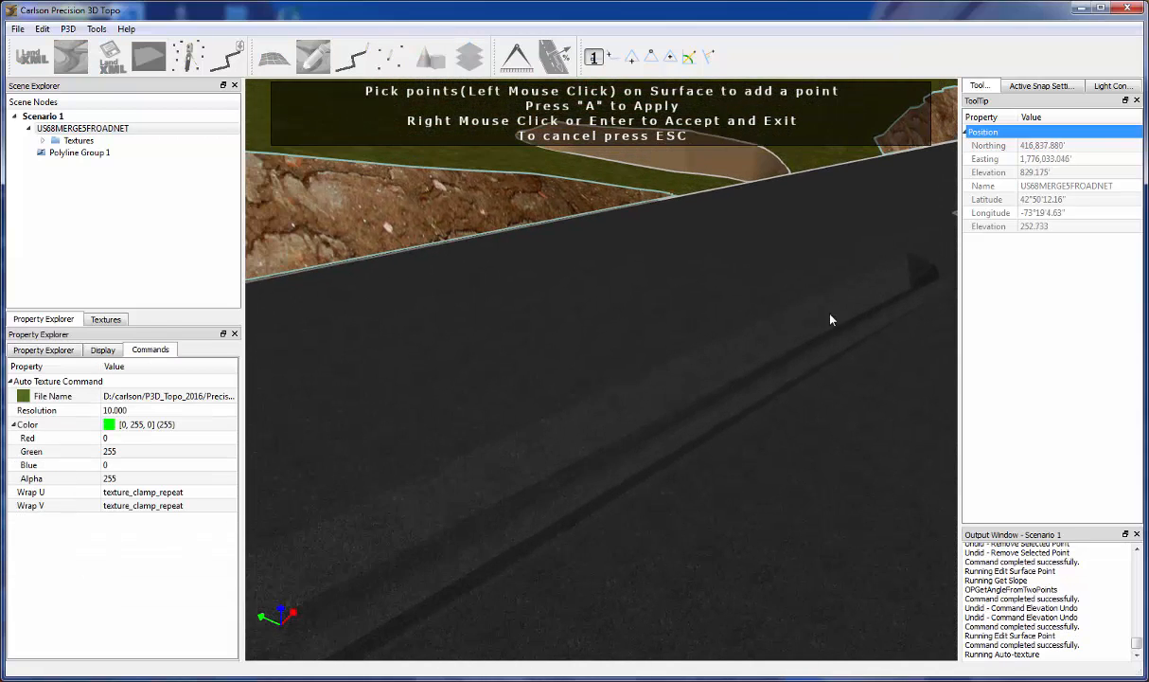
left_click(741, 348)
left_click(433, 496)
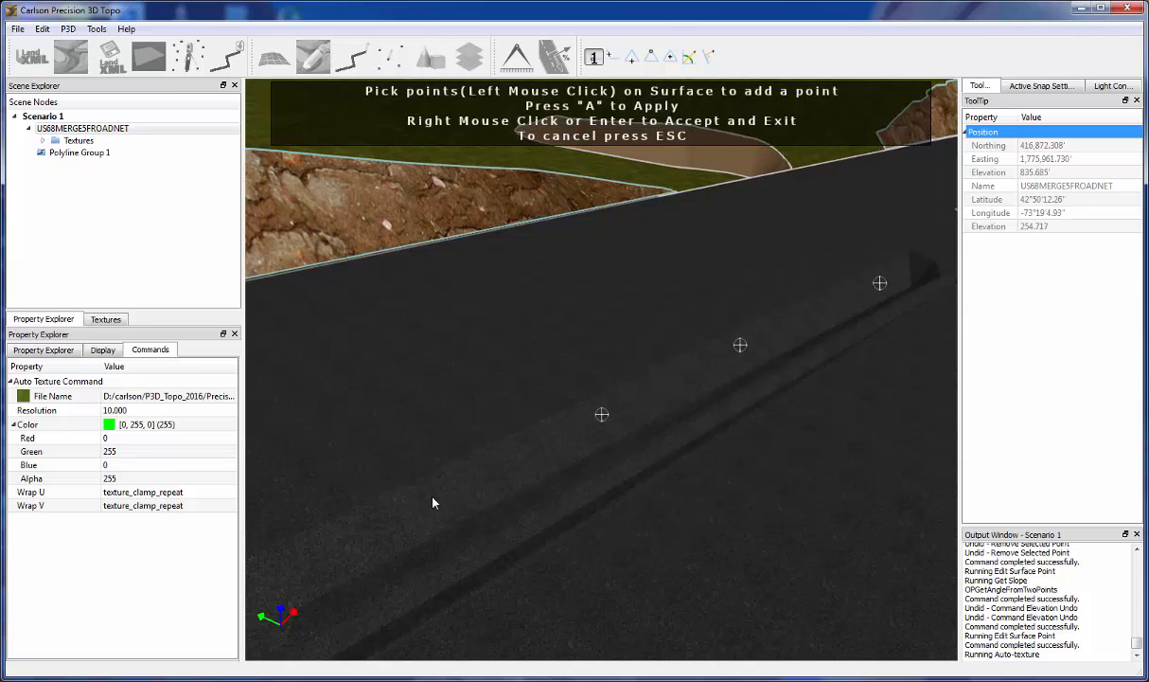
left_click(301, 562)
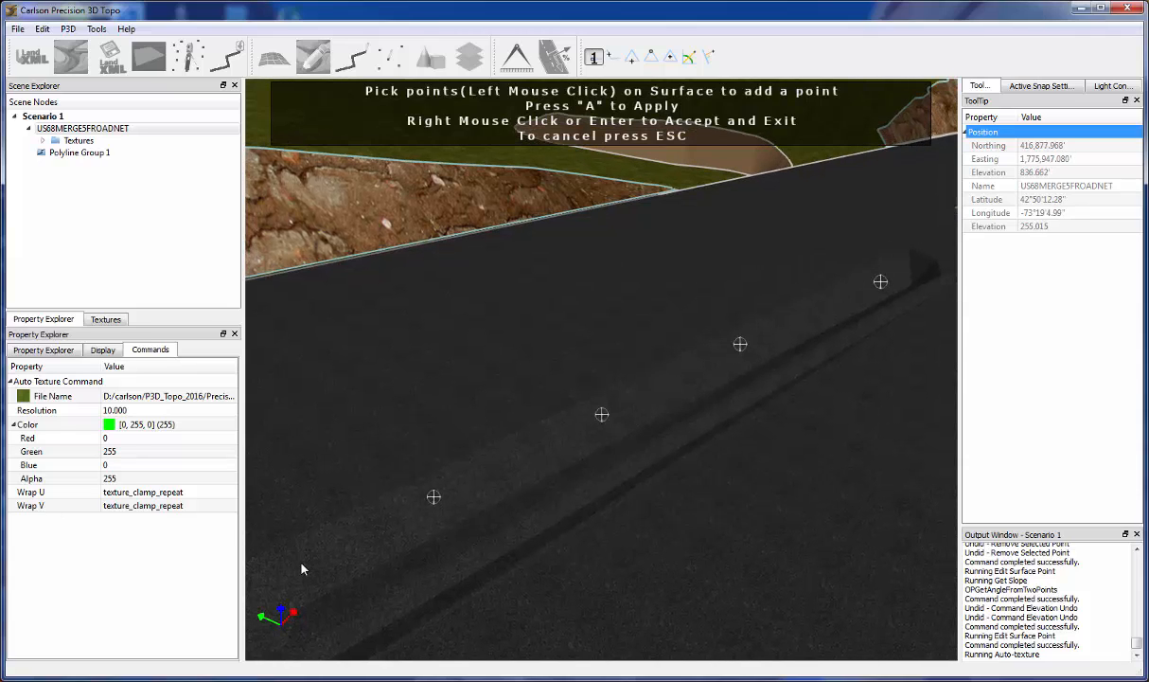
Apply the Grass_1.png texture to the strip at the picked points
left_click(217, 398)
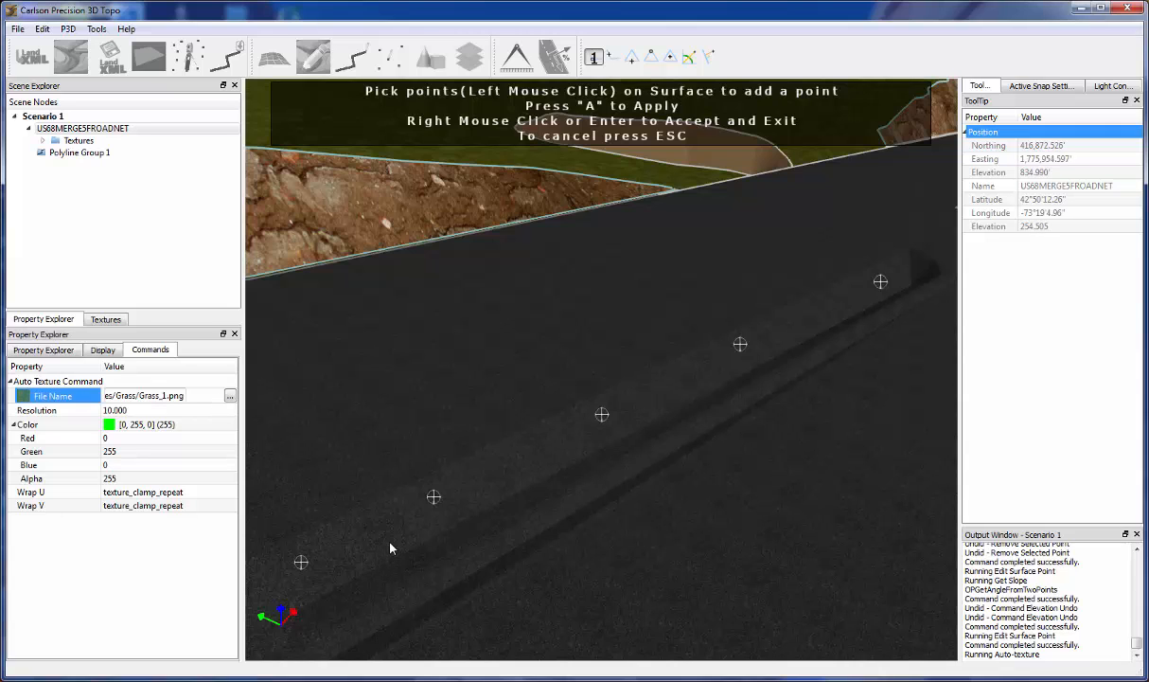
middle_click_drag(390, 542, 413, 528)
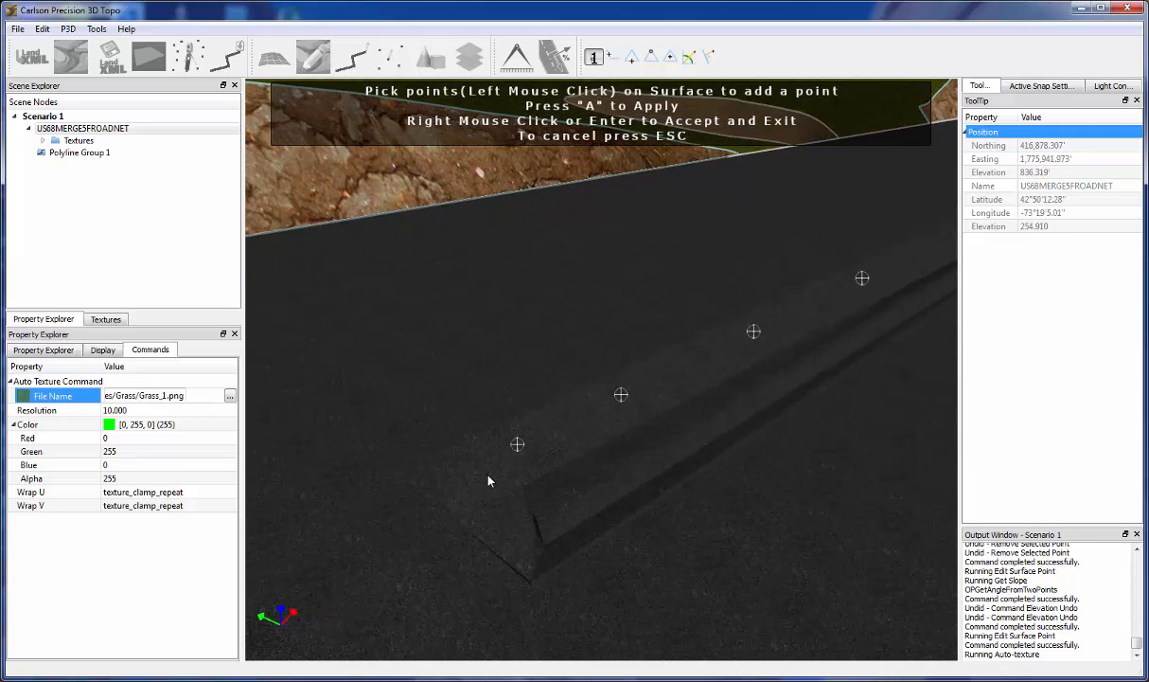
key("a")
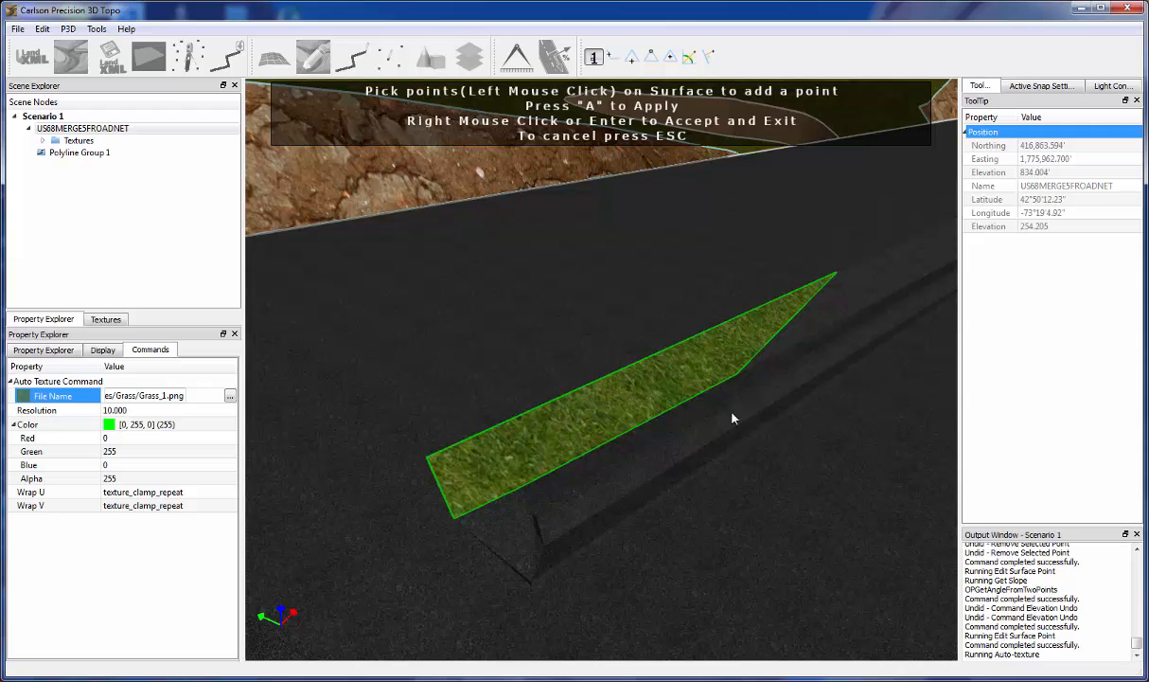
Pick one more texture point on the other side of the barrier near its end, and accept the Auto Texture
middle_click_drag(570, 534, 661, 545)
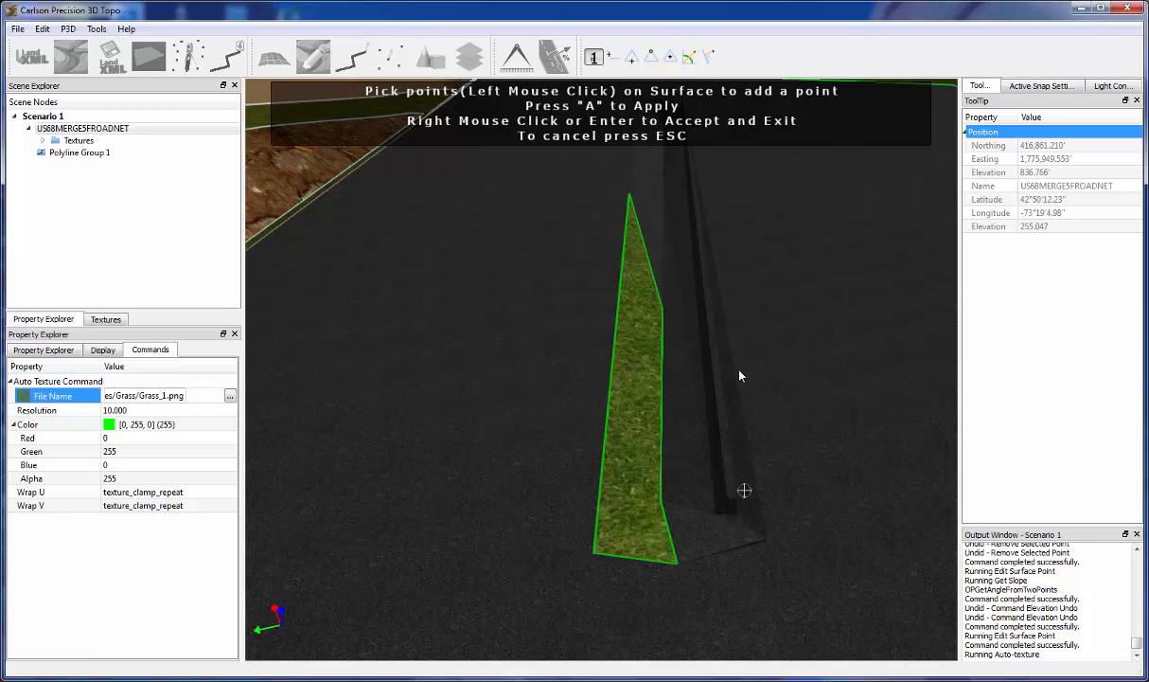
middle_click_drag(717, 280, 728, 494)
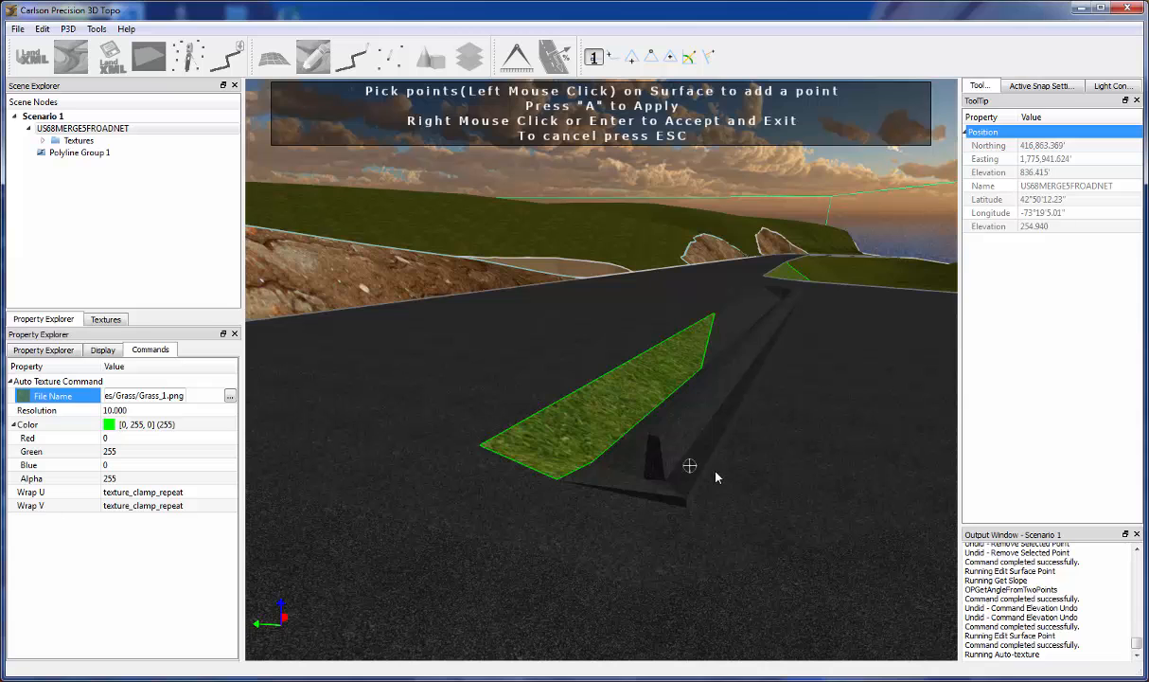
right_click(716, 472)
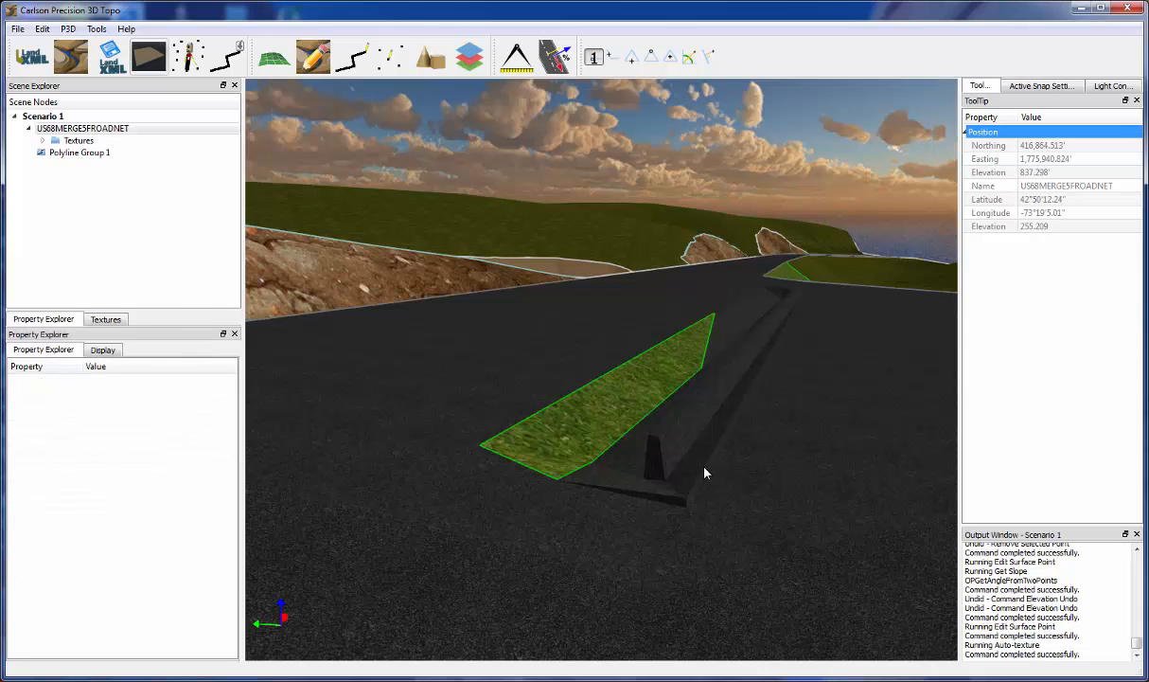
Select the grass texture polyline beside the barrier and move its barrier-side vertex out to the strip's far end
middle_click_drag(705, 472, 577, 417)
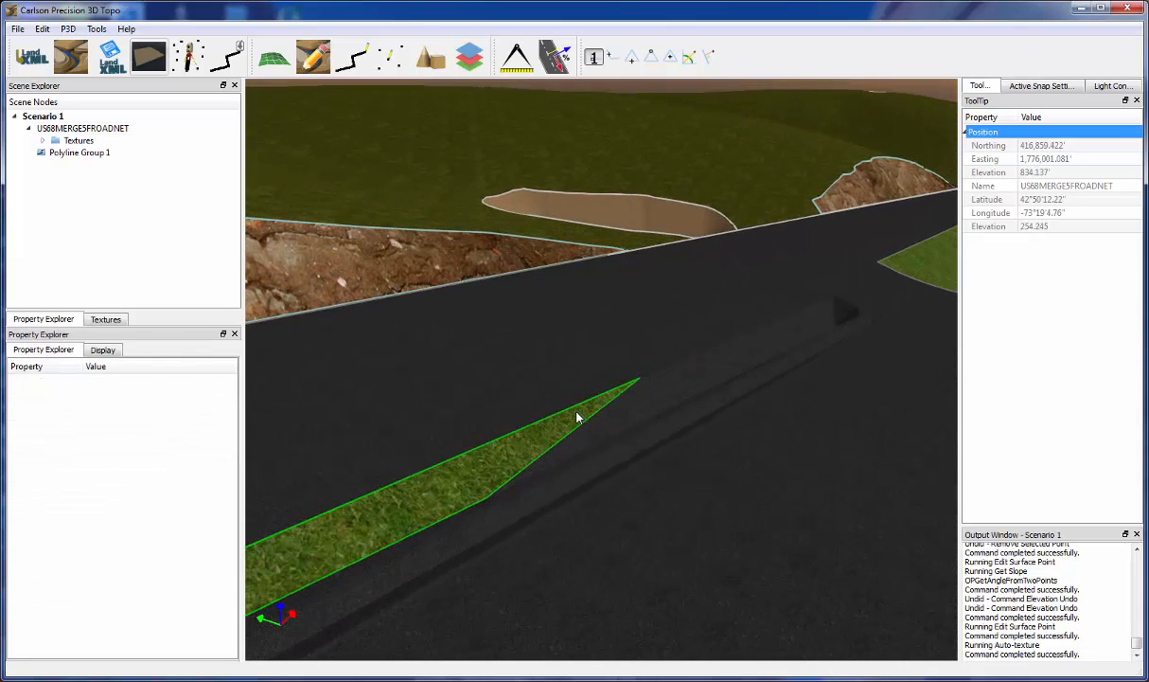
left_click(581, 432)
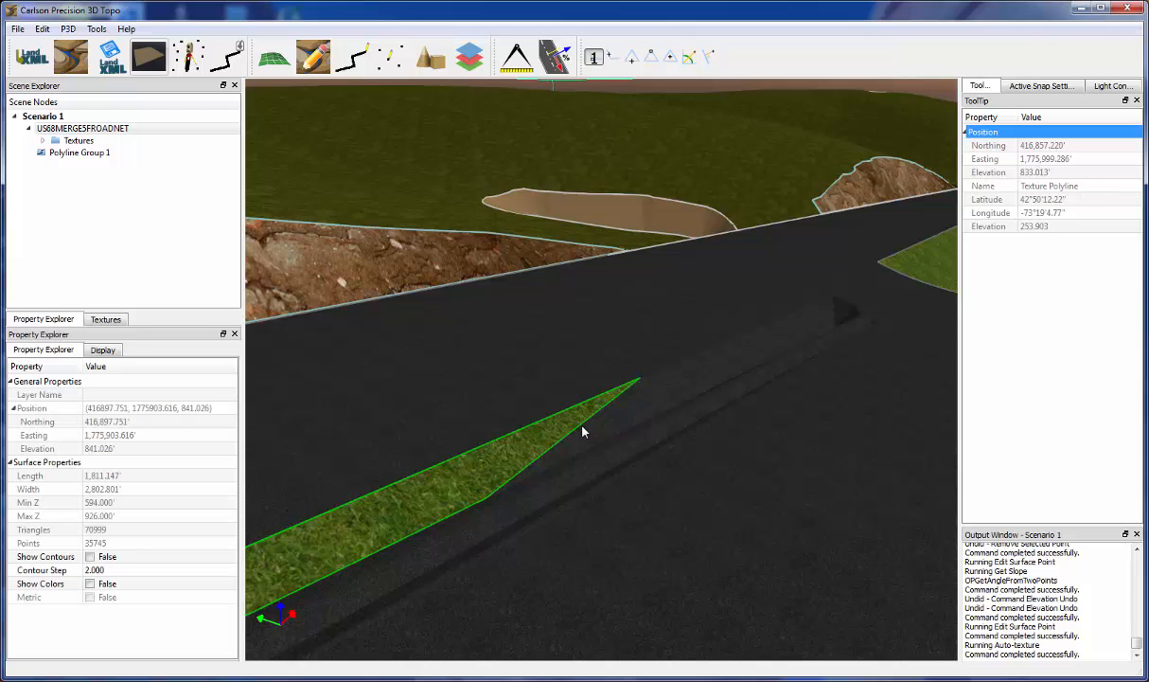
left_click(584, 431)
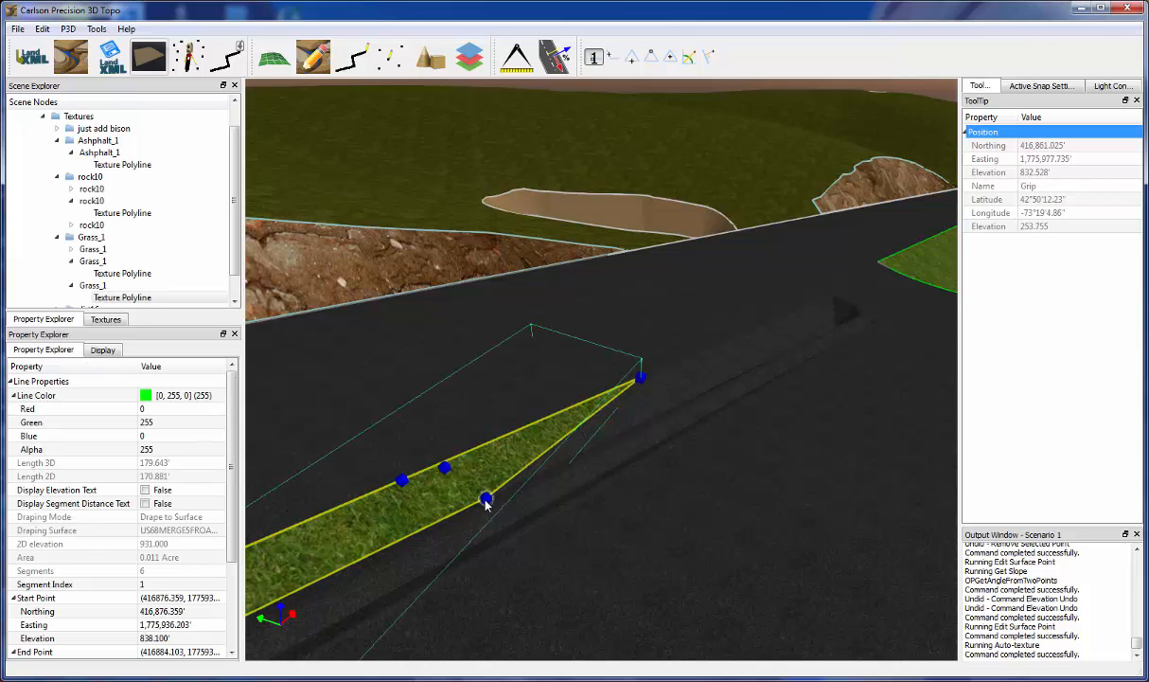
left_click_drag(485, 500, 840, 332)
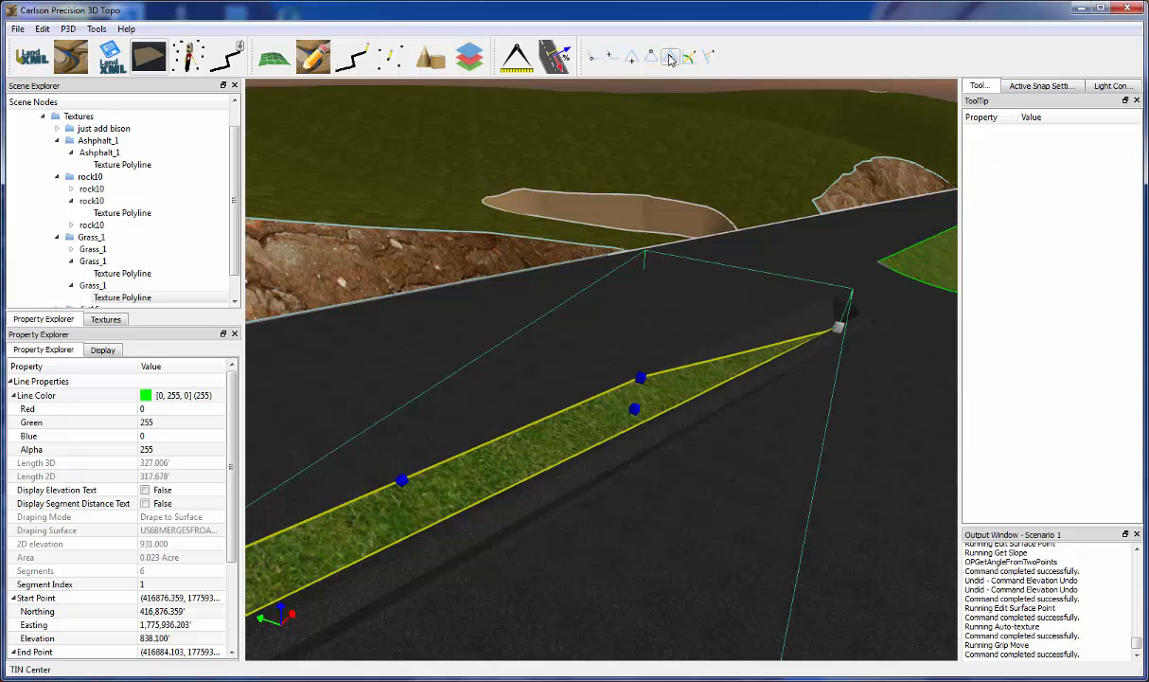
Move the grass outline's road-side vertex to the far end of the strip so the grass follows the barrier's full length
mouse_move(733, 305)
middle_mouse_down()
mouse_move(755, 315)
mouse_move(749, 292)
middle_mouse_up()
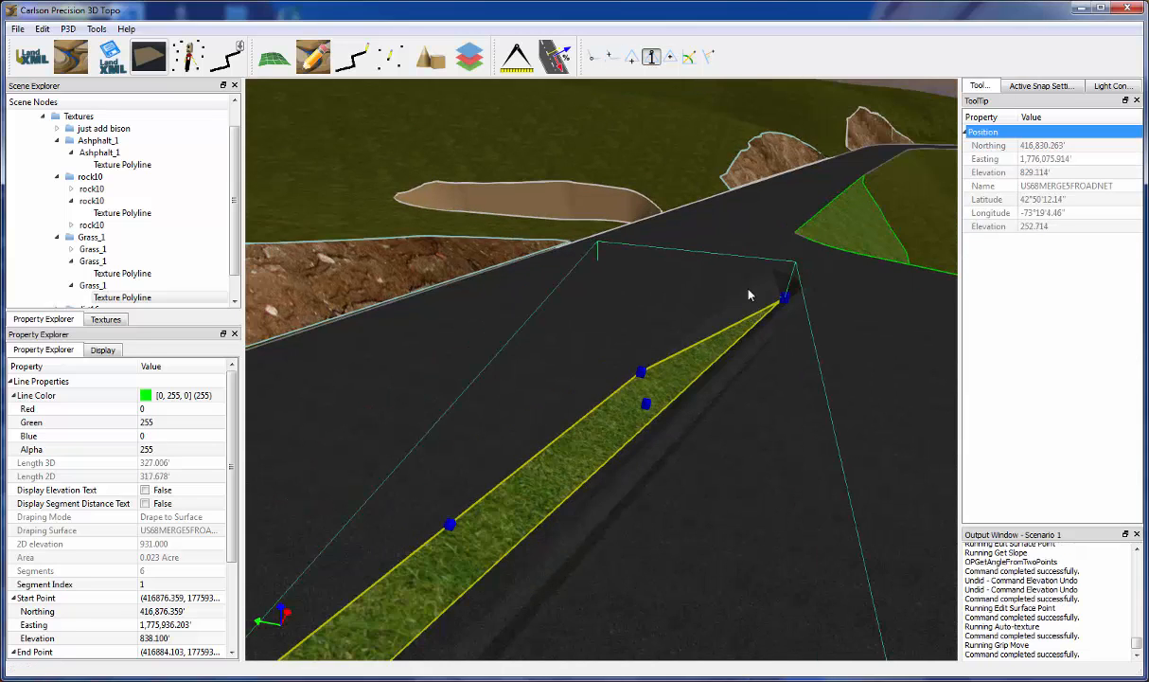
scroll(757, 290, "up", 3)
scroll(769, 287, "up", 2)
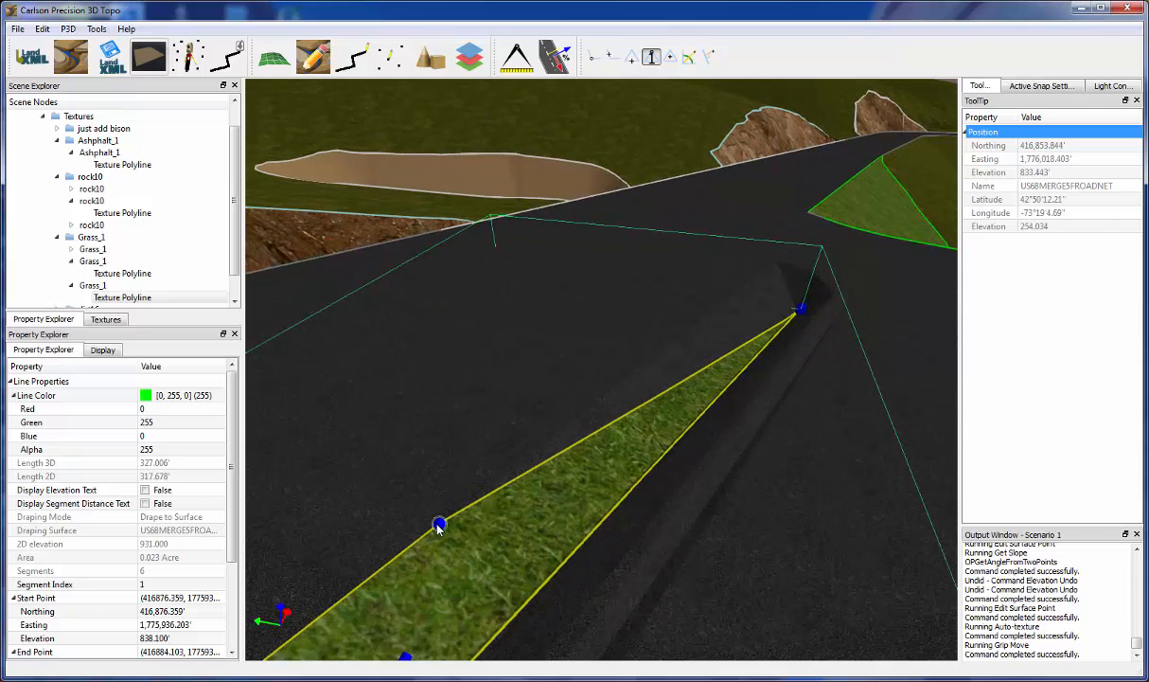
left_click_drag(438, 527, 777, 260)
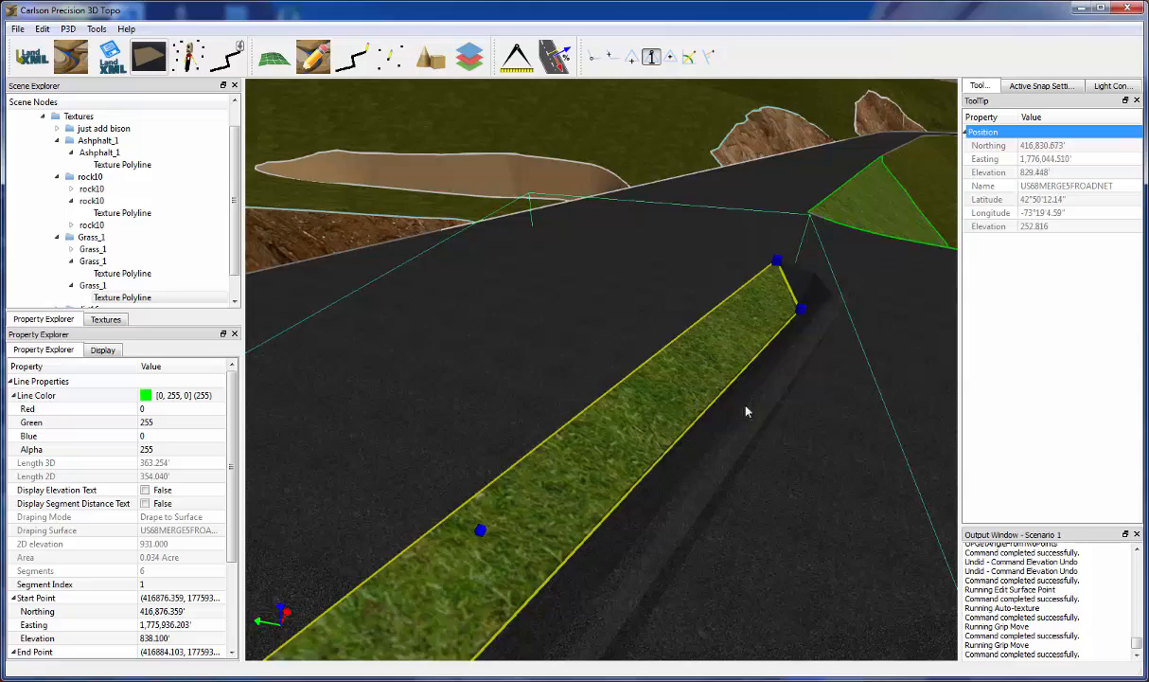
Move the grass outline's far-end vertex to the base corner of the barrier
middle_click_drag(746, 411, 706, 405)
middle_click_drag(573, 231, 562, 386)
scroll(653, 369, "up", 5)
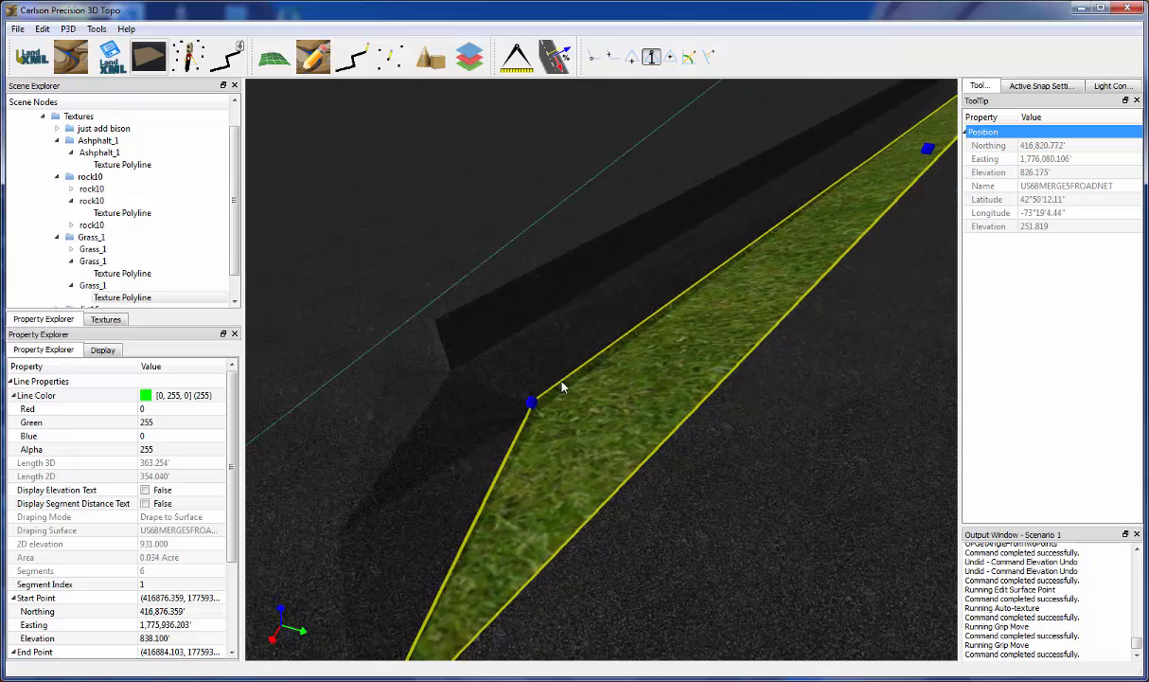
left_click_drag(533, 402, 453, 379)
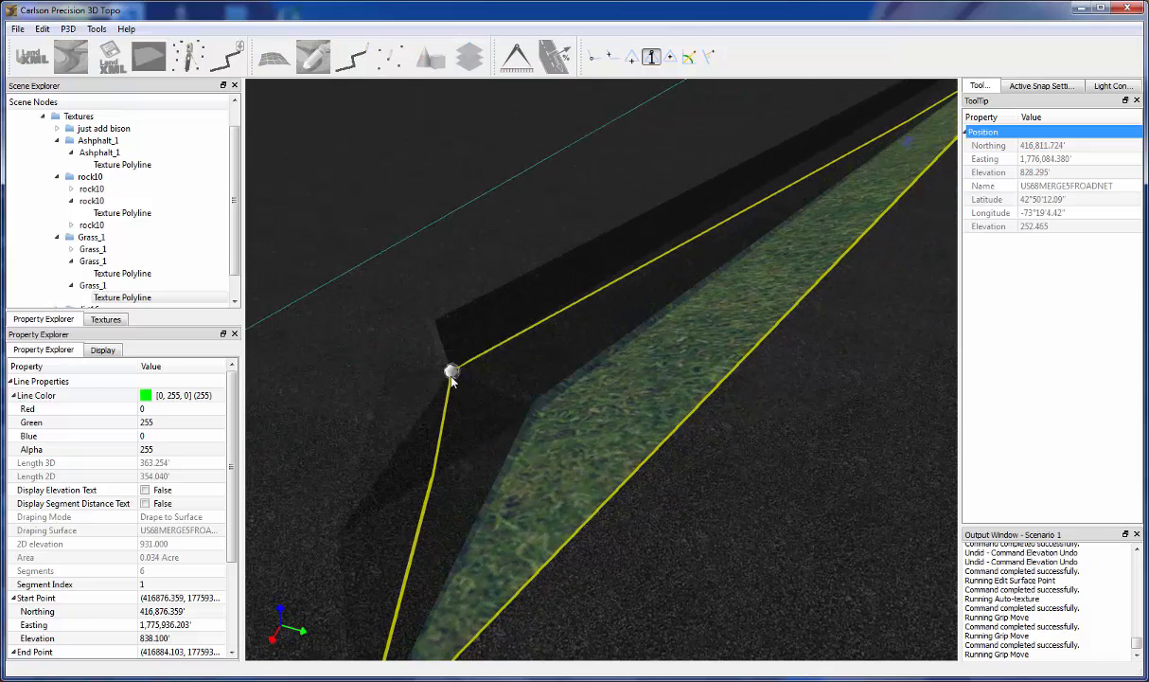
left_click(451, 377)
Add a vertex on the grass outline's far end edge and move it out to the strip's end corner, then deselect
middle_click_drag(496, 513, 528, 512)
middle_click_drag(569, 564, 540, 547)
right_click(595, 460)
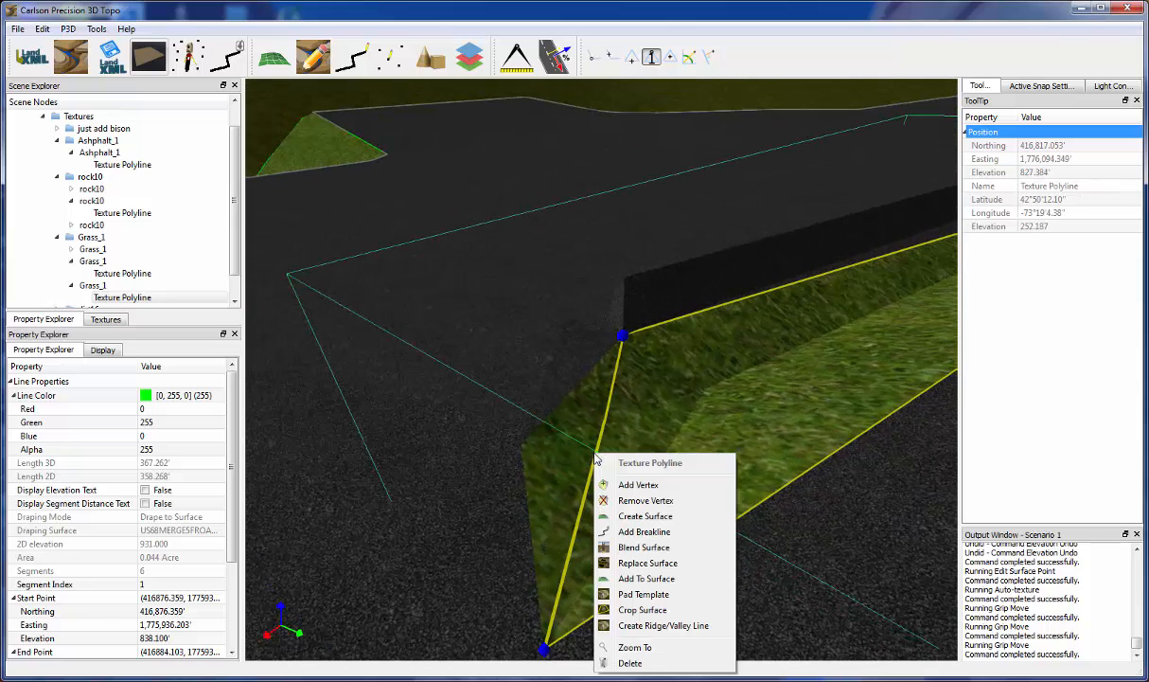
left_click(628, 487)
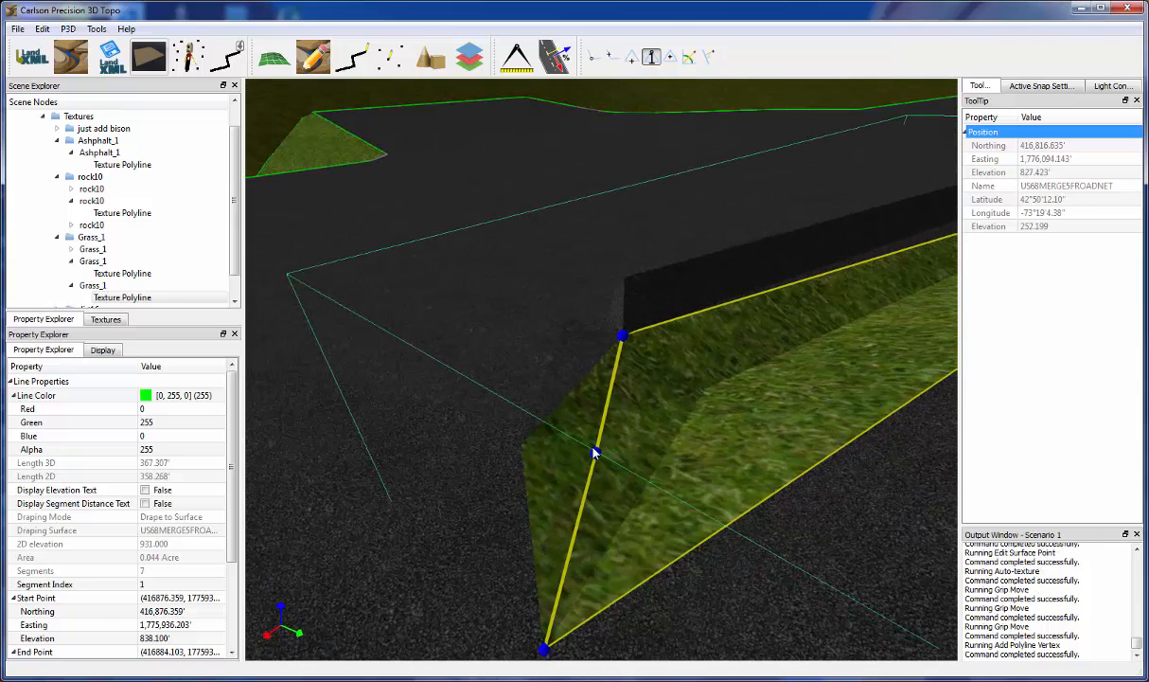
left_click_drag(595, 455, 521, 444)
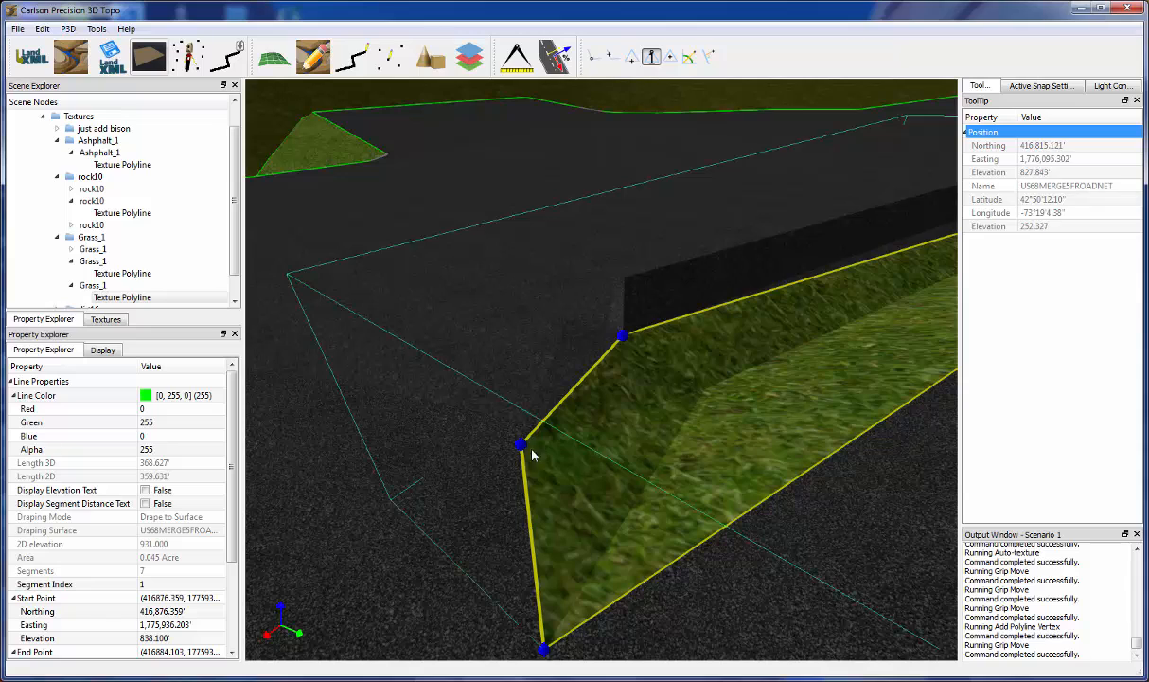
left_click(836, 521)
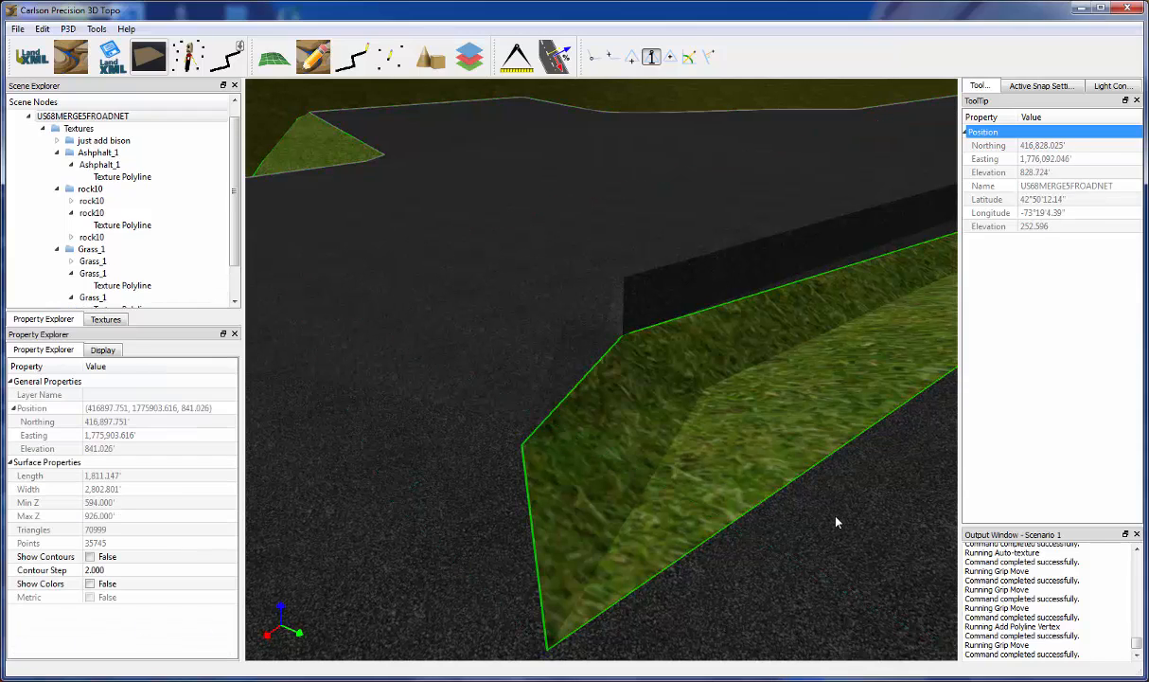
Move the grass outline's vertex at the opposite barrier end to the barrier's base corner, then deselect the outline
middle_click_drag(836, 521, 685, 614)
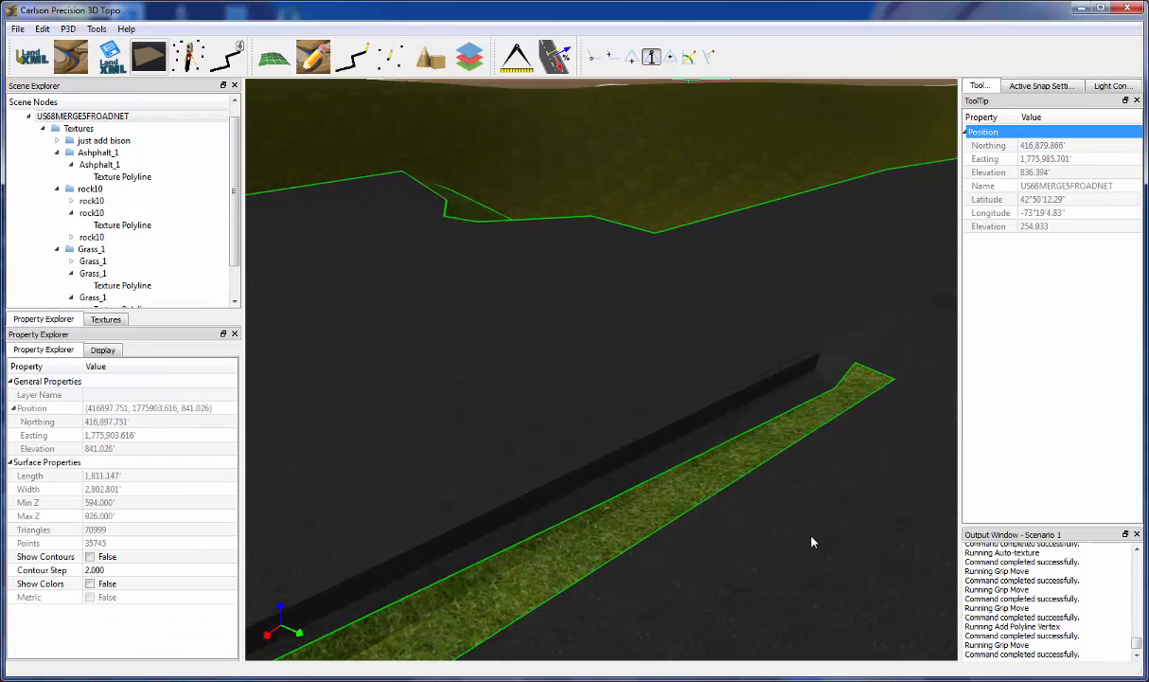
left_click_drag(811, 542, 752, 556)
scroll(805, 526, "up", 3)
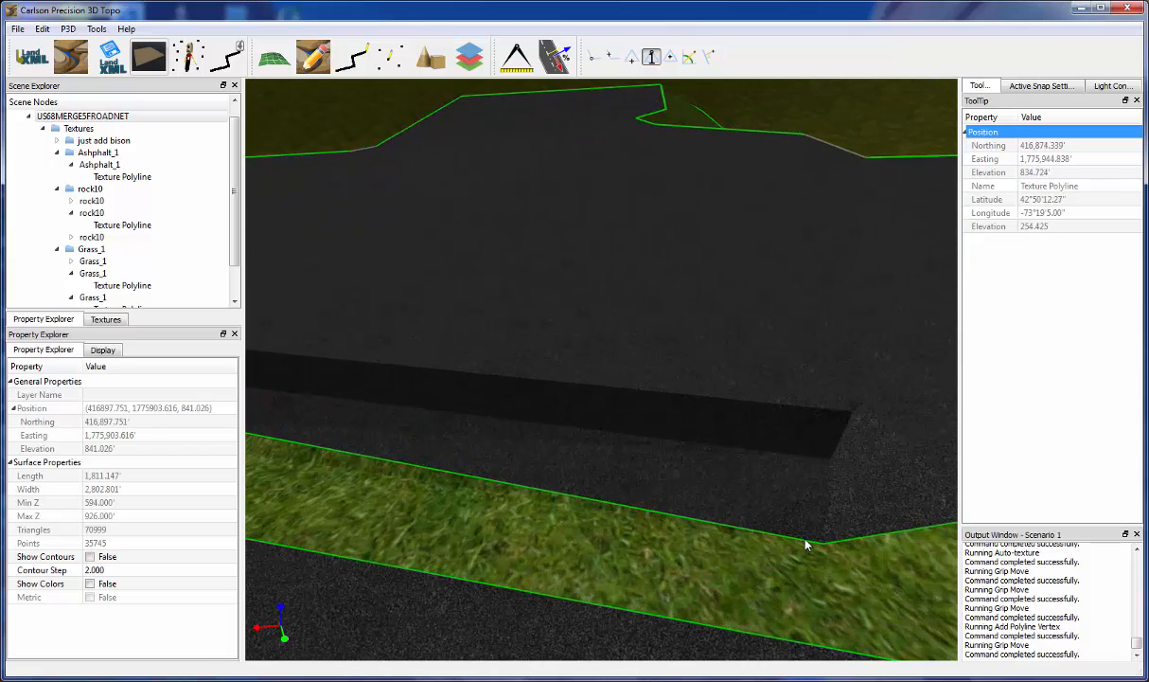
left_click(805, 542)
left_click(824, 542)
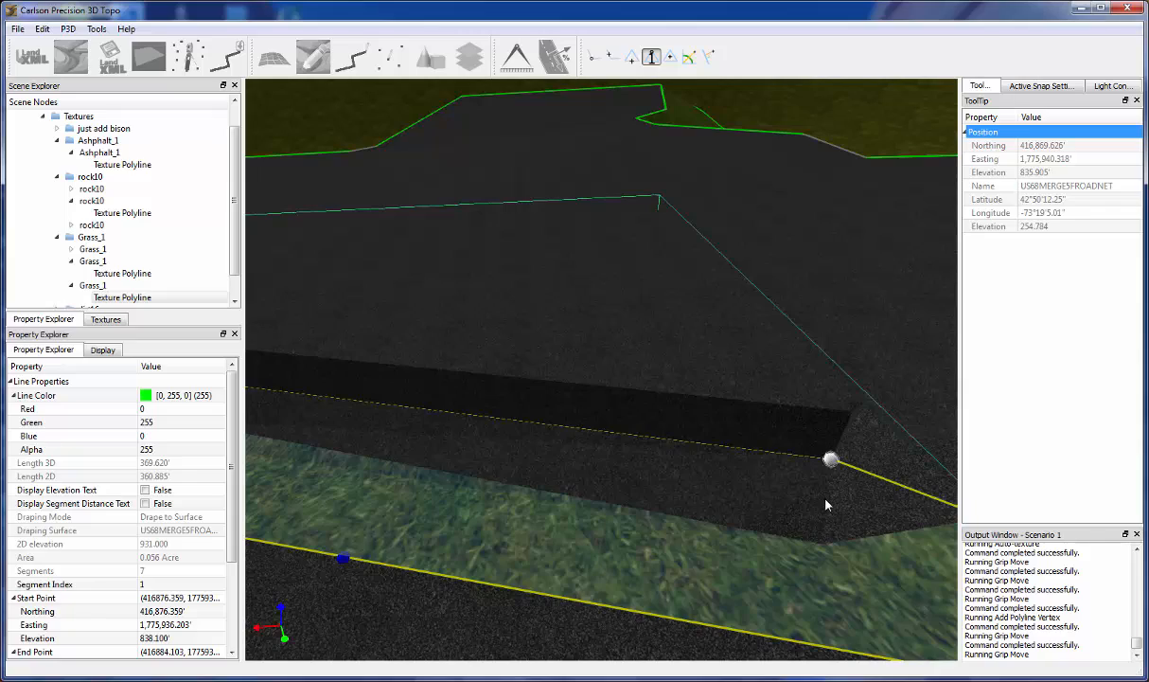
left_click(826, 499)
middle_click_drag(892, 543, 677, 441)
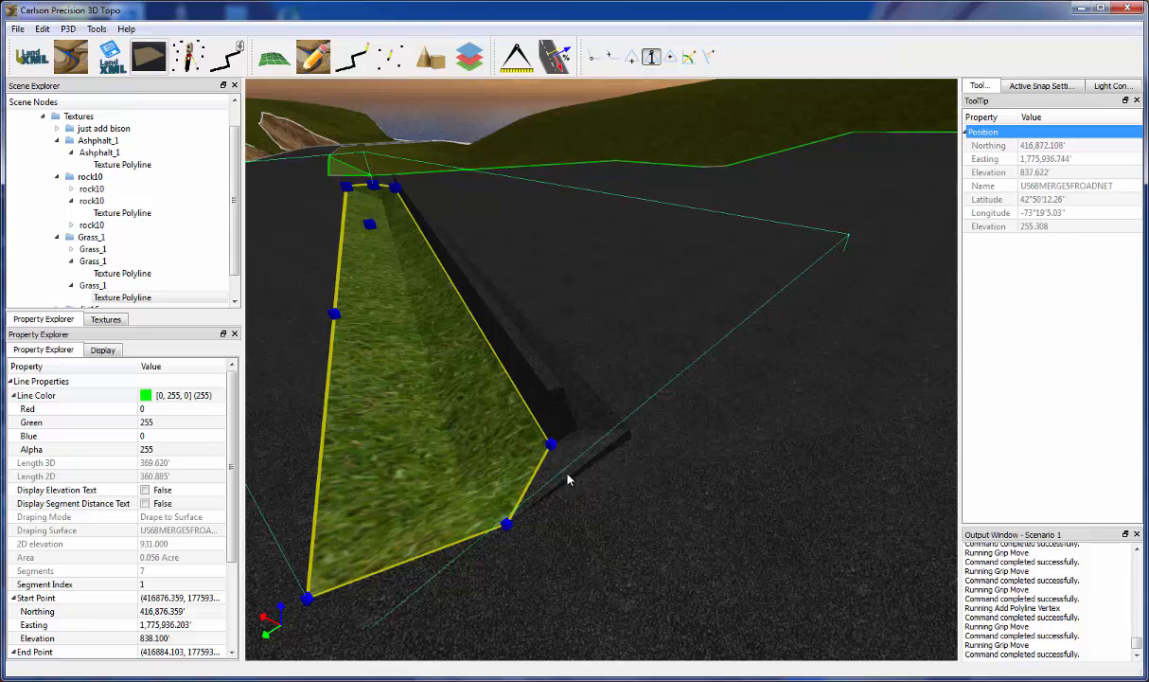
mouse_move(589, 458)
middle_mouse_down()
mouse_move(536, 463)
mouse_move(568, 462)
middle_mouse_up()
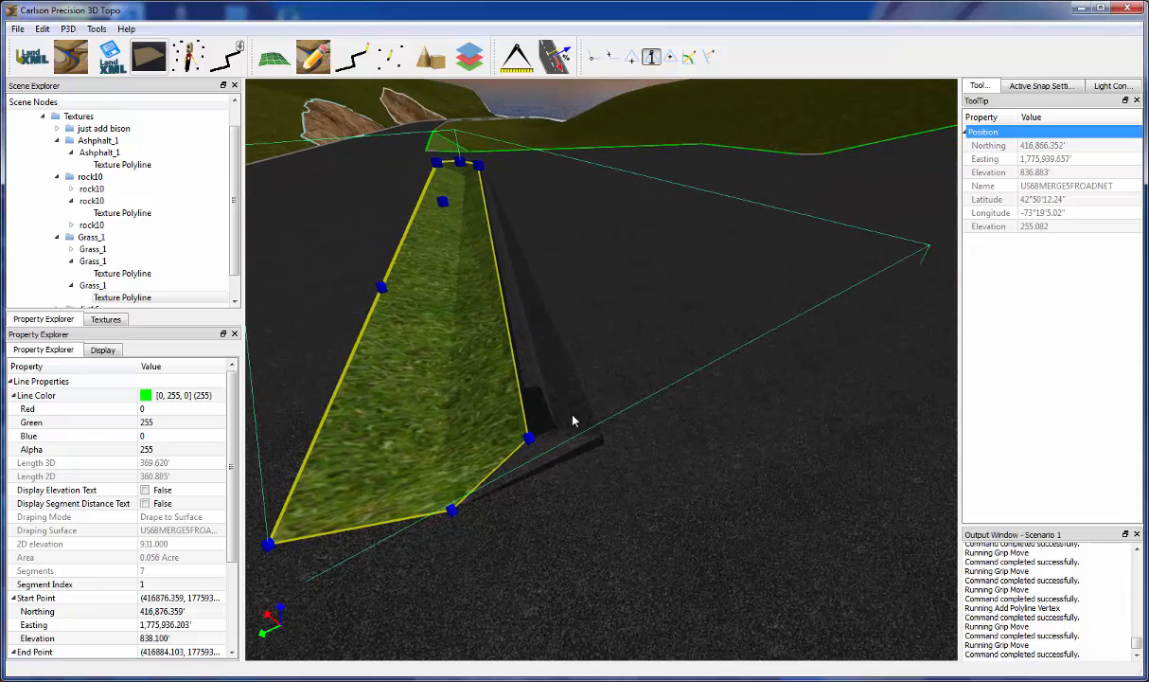
left_click(573, 420)
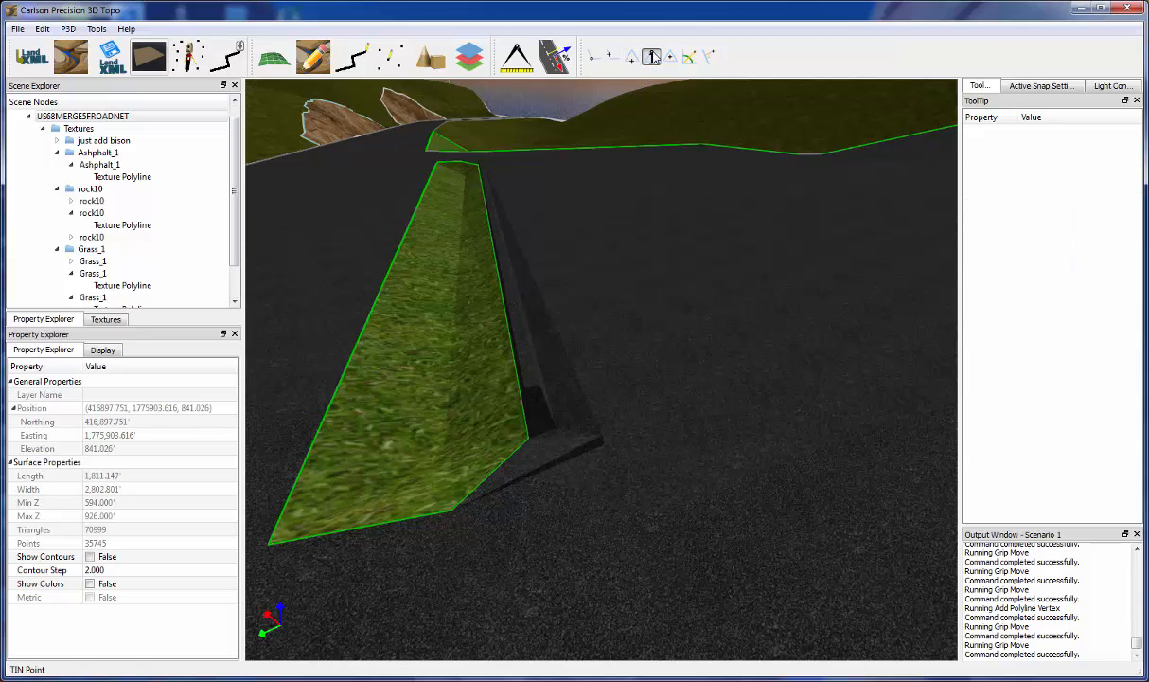
Start a new polyline with draping mode Drape to Surface and line color 85, 255, 255
left_click(354, 59)
left_click(203, 519)
left_click(206, 518)
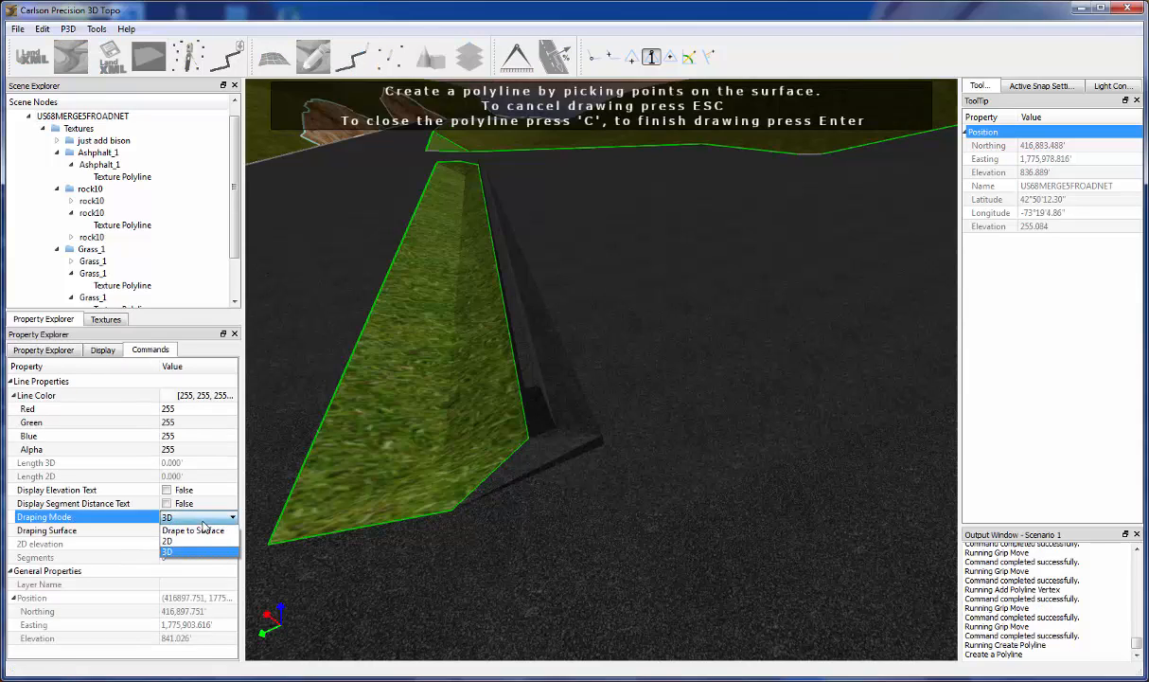
left_click(204, 533)
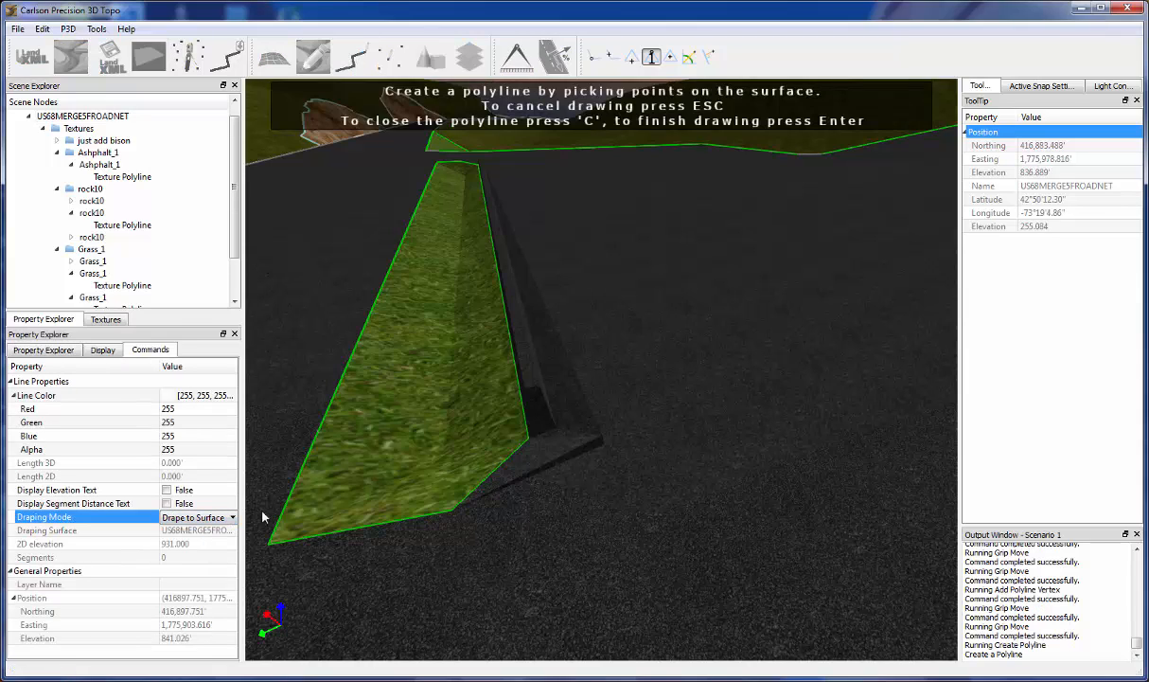
left_click(231, 398)
left_click(230, 395)
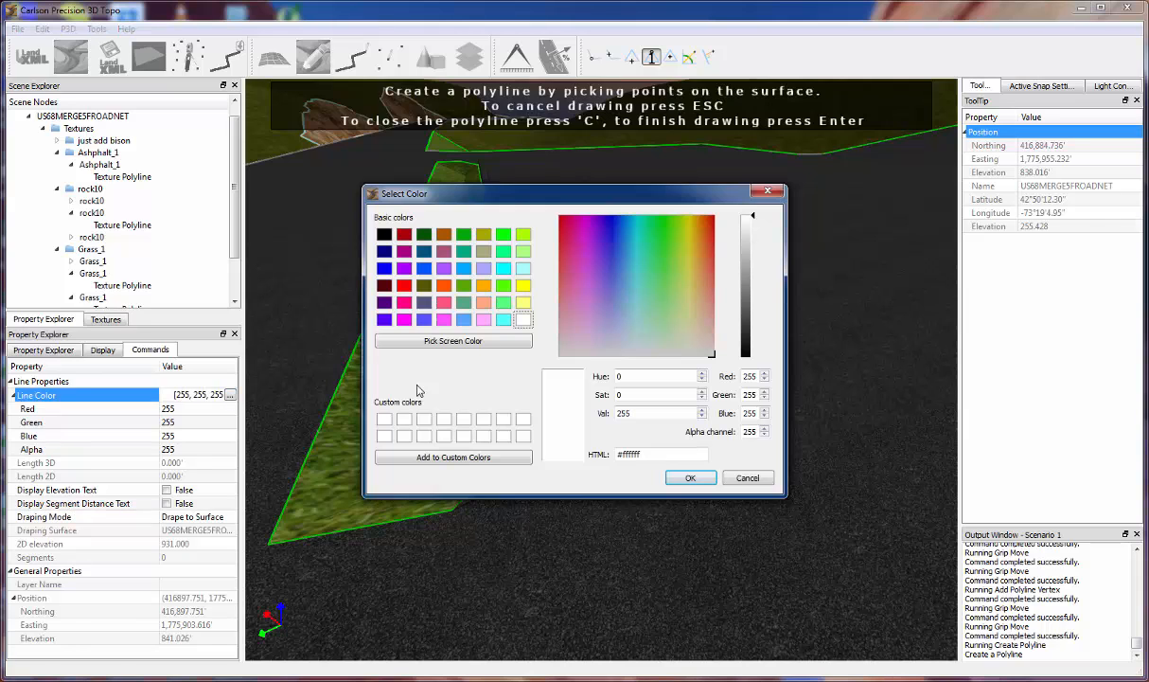
left_click(504, 320)
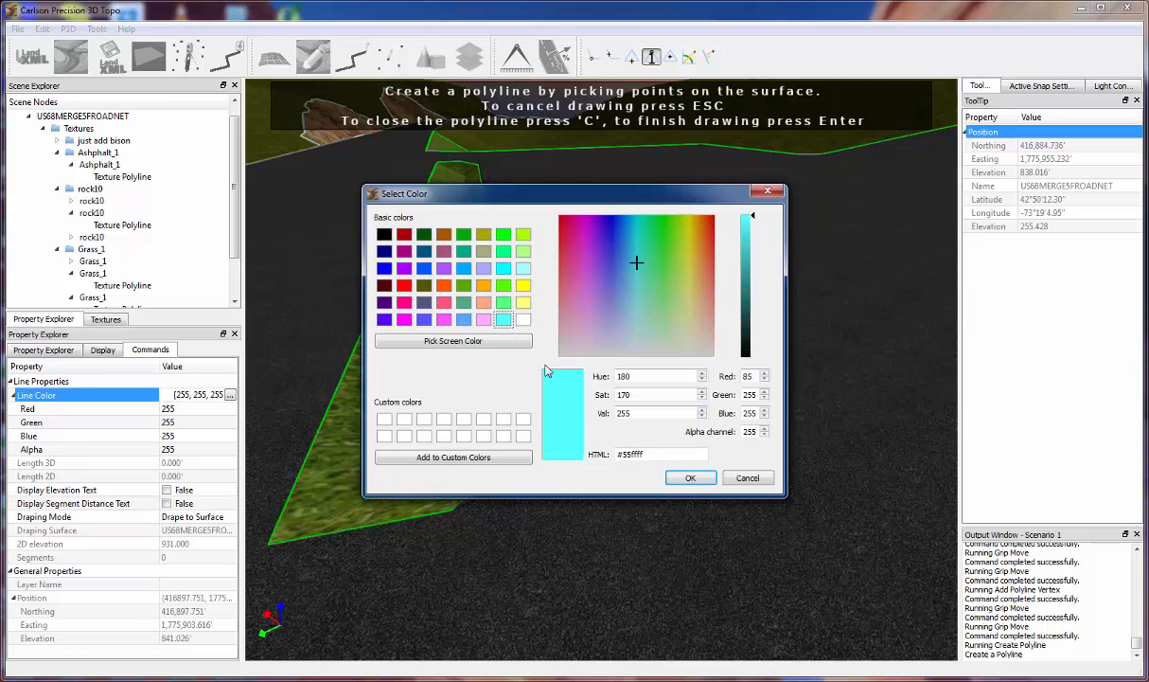
left_click(687, 479)
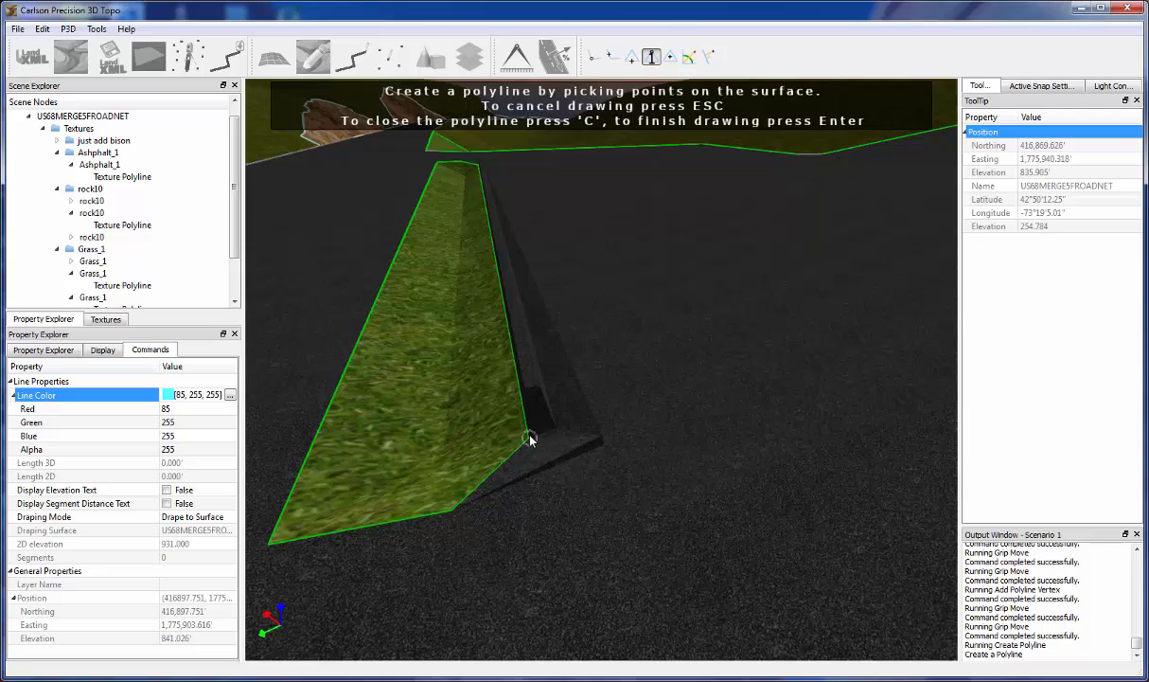
Draw a closed polyline around the barrier's base through the two corners at each end, then finish and deselect it
scroll(530, 440, "up", 2)
middle_click_drag(515, 443, 554, 446)
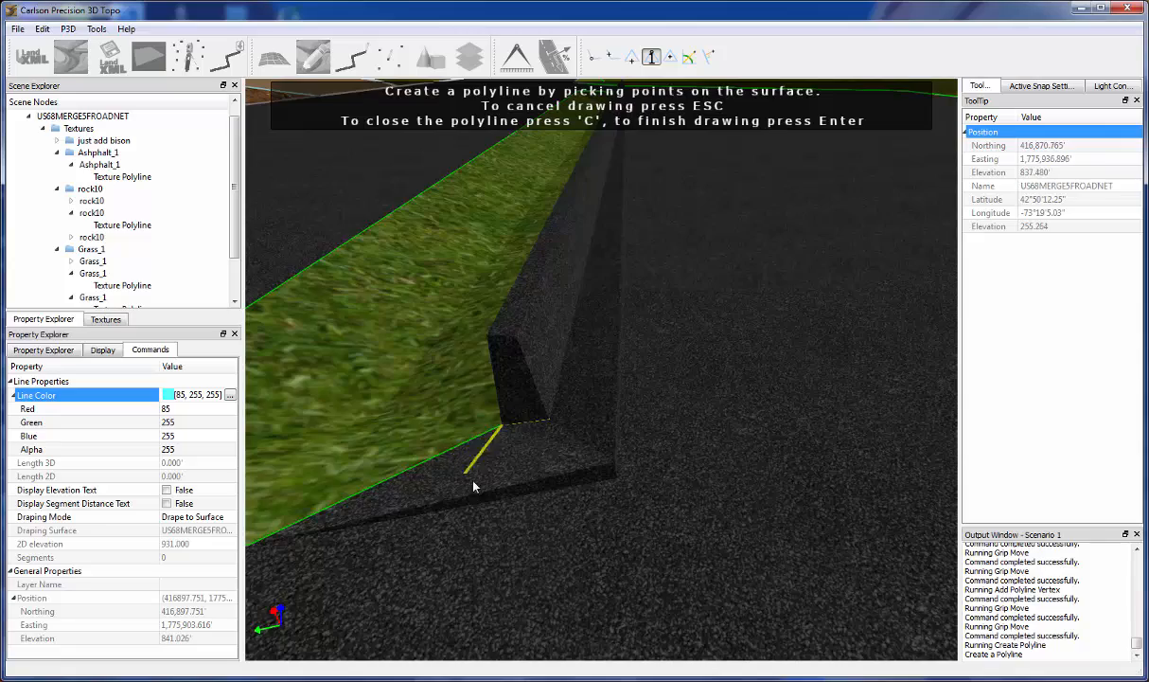
middle_click_drag(472, 479, 577, 483)
middle_click_drag(500, 415, 716, 619)
scroll(526, 454, "up", 4)
scroll(568, 442, "up", 2)
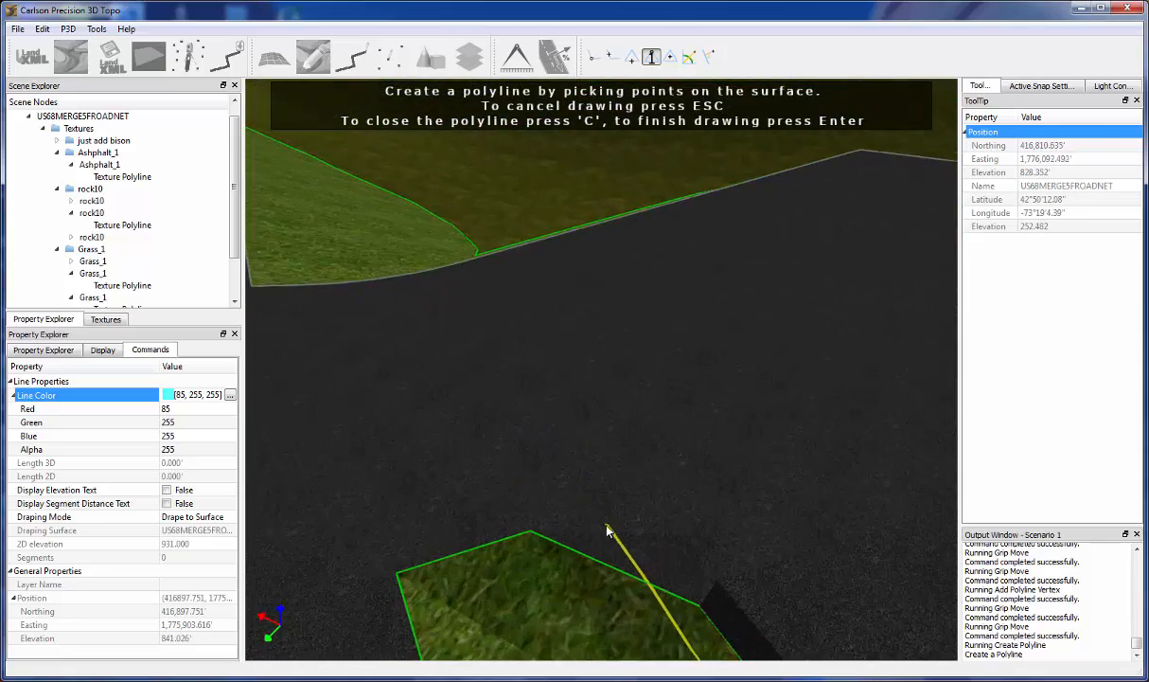
middle_click_drag(615, 538, 730, 465)
scroll(729, 462, "up", 3)
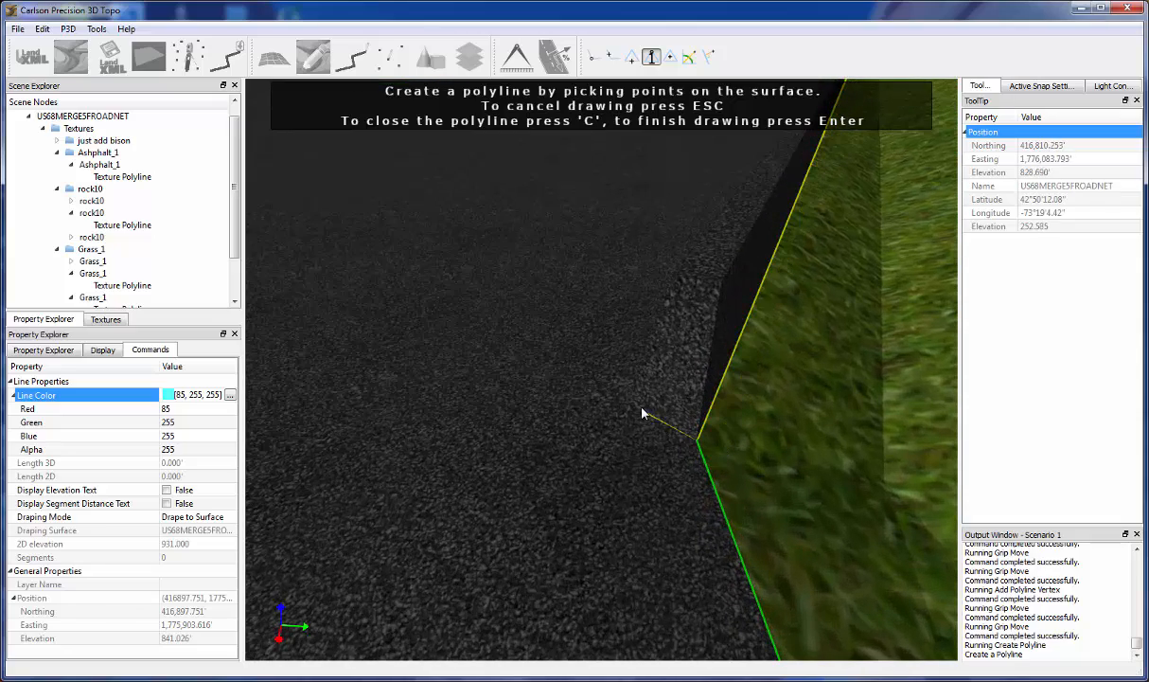
middle_click_drag(630, 406, 610, 429)
middle_click_drag(551, 317, 558, 303)
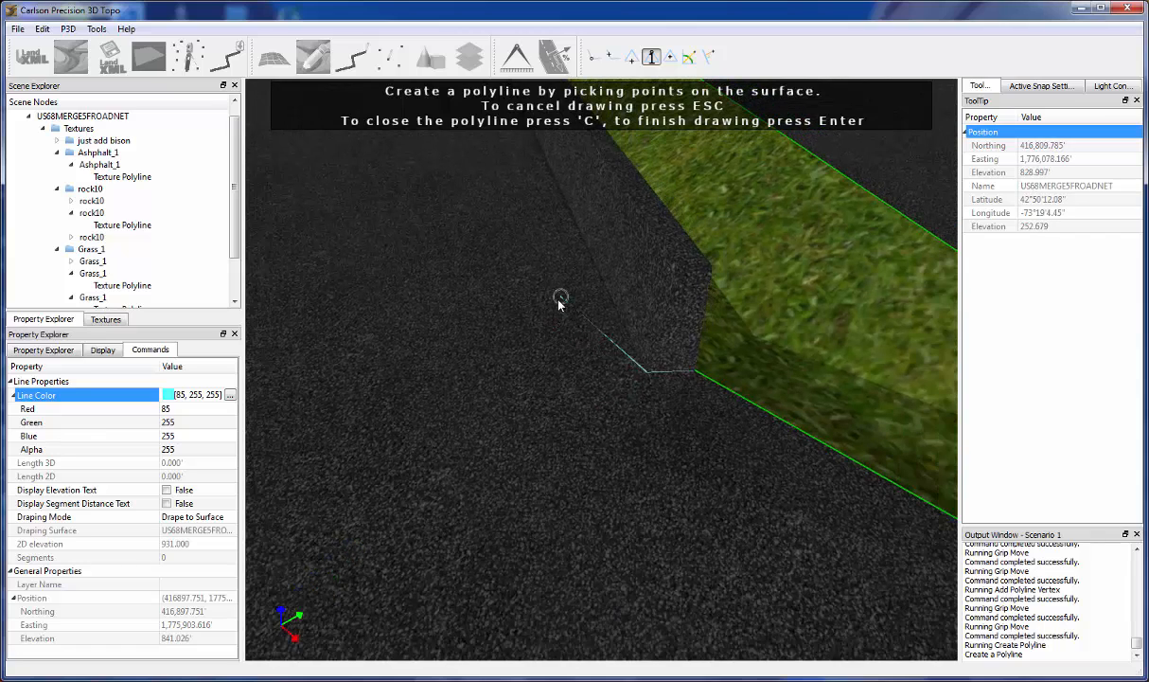
key("Return")
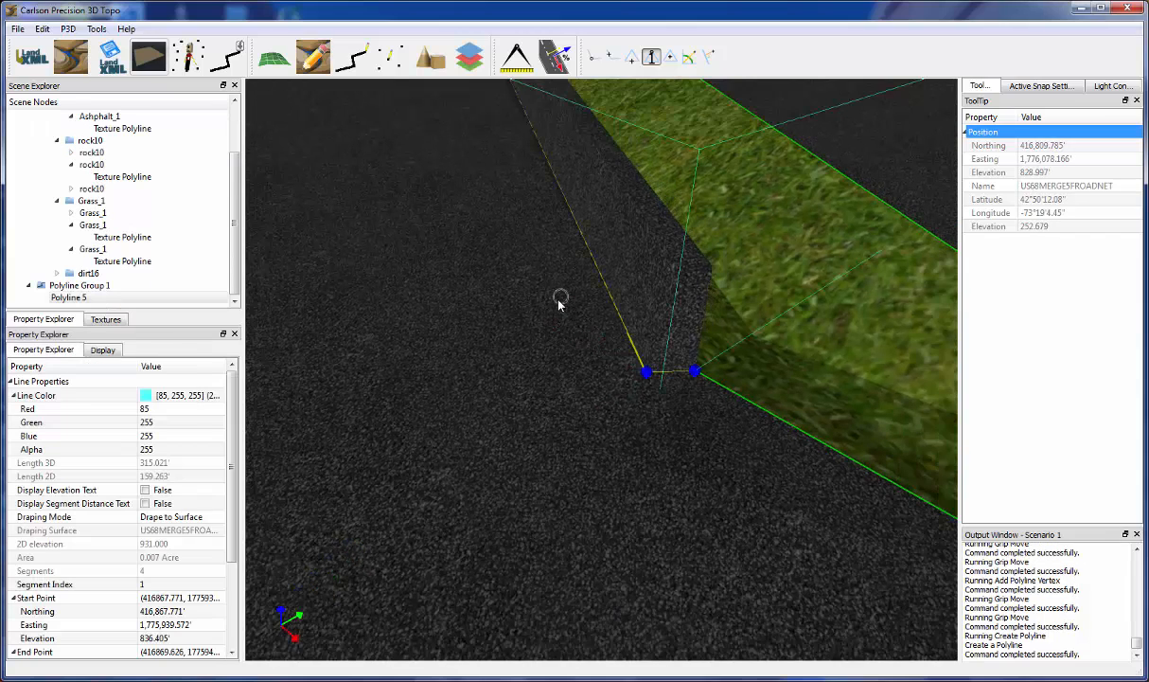
right_click(559, 300)
left_click(513, 316)
left_click(550, 314)
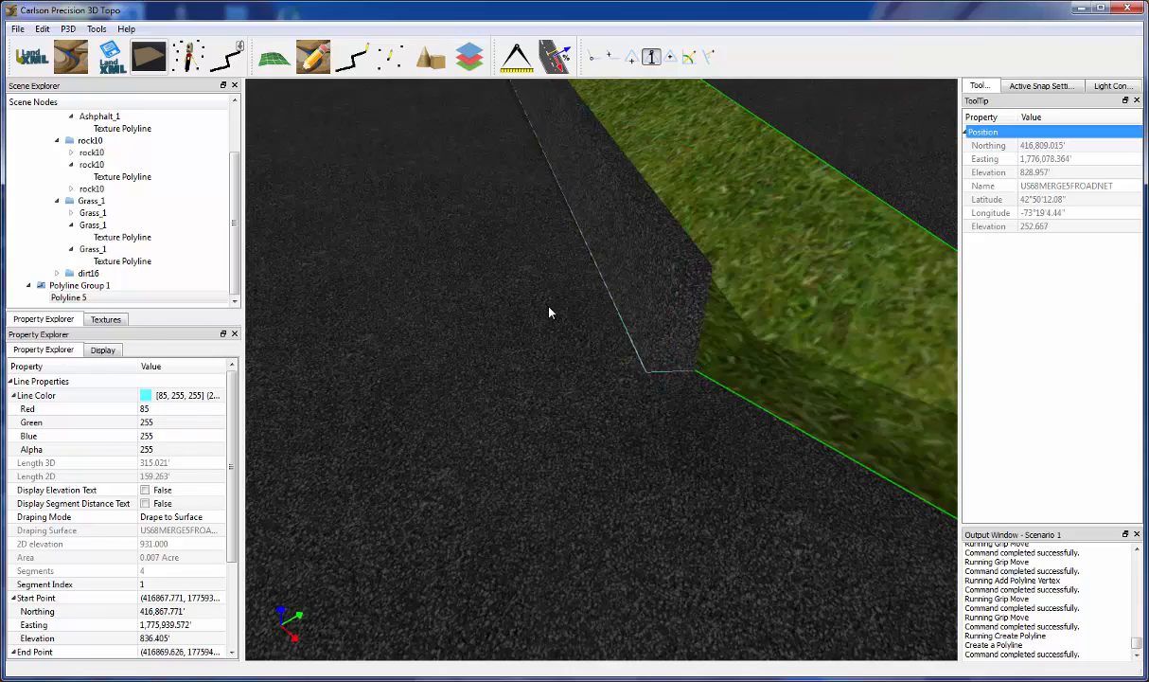
Apply the second Concrete texture to the barrier inside the new polyline and inspect it from both ends
middle_click_drag(549, 314, 332, 371)
scroll(515, 426, "down", 4)
left_click(115, 319)
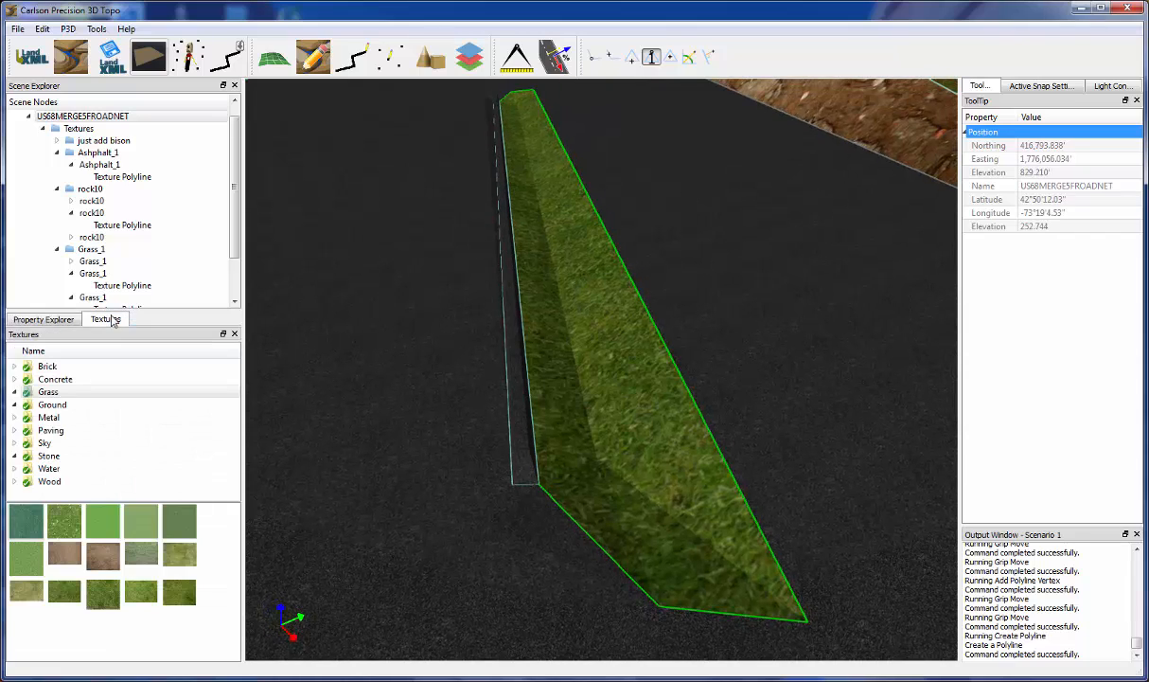
left_click(73, 381)
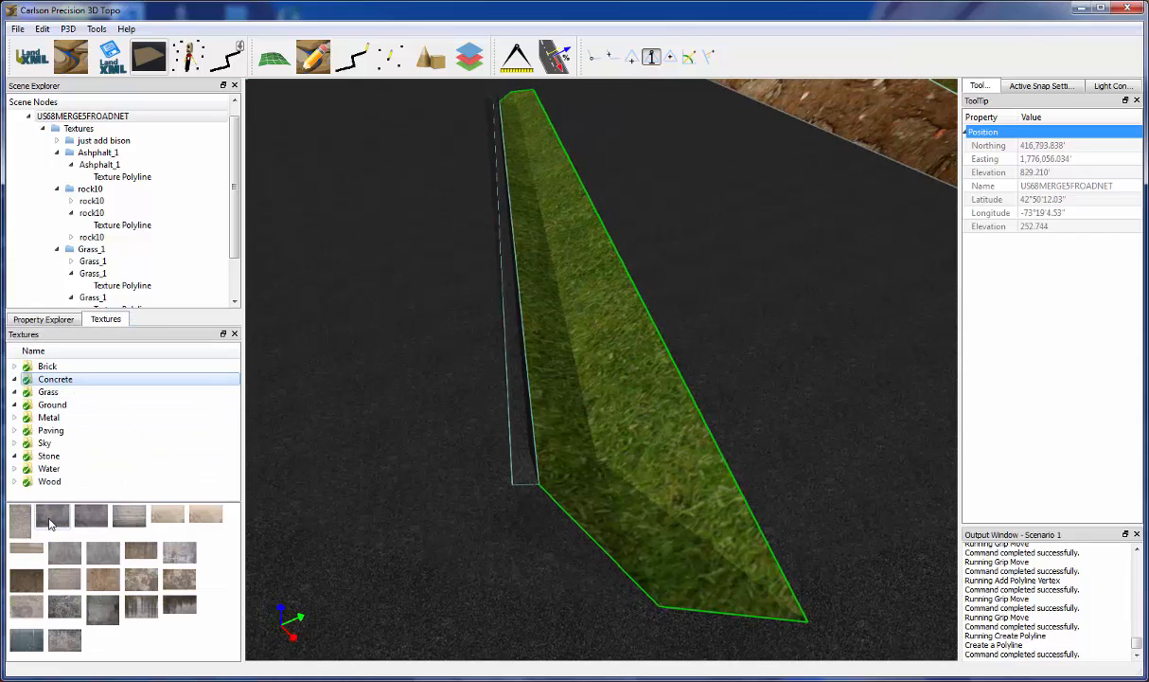
left_click_drag(52, 516, 520, 409)
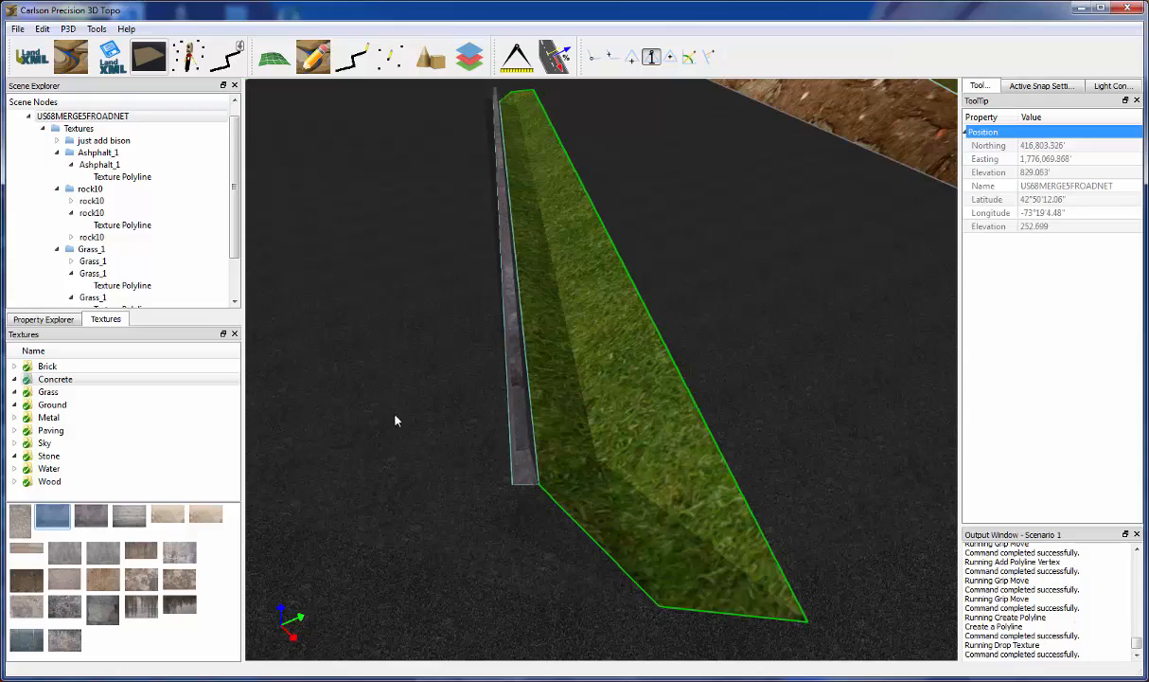
middle_click_drag(396, 415, 265, 379)
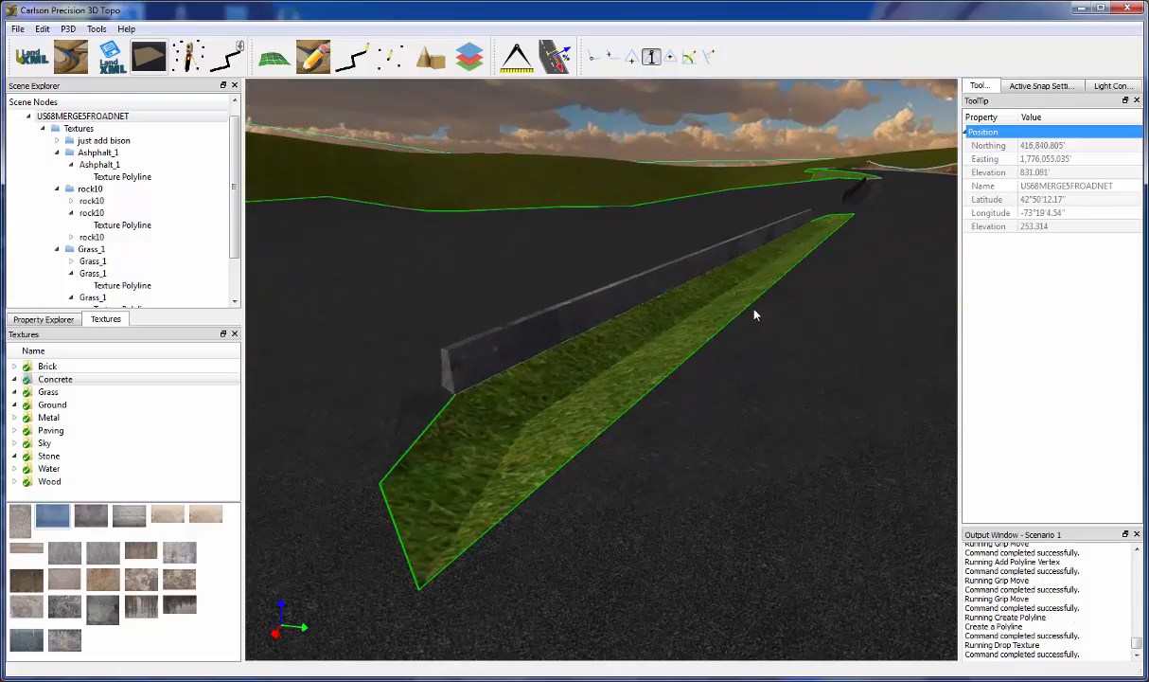
middle_click_drag(754, 314, 692, 482)
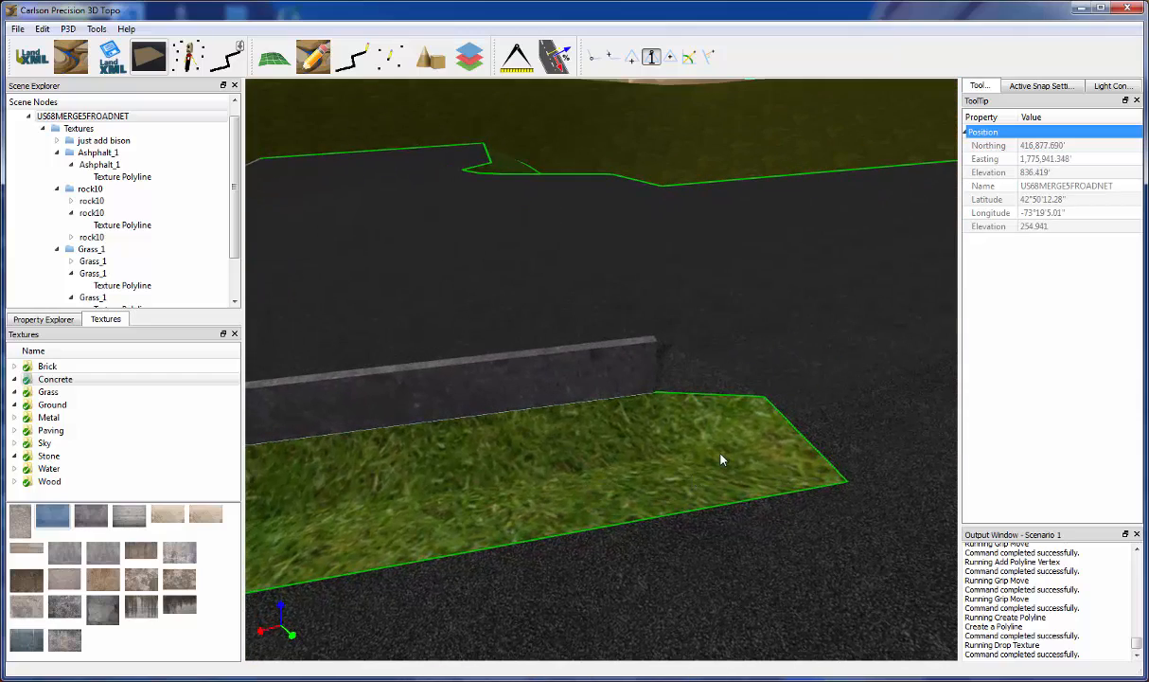
Select the grass texture on the strip beside the barrier and set its resolution to 5
right_click(622, 450)
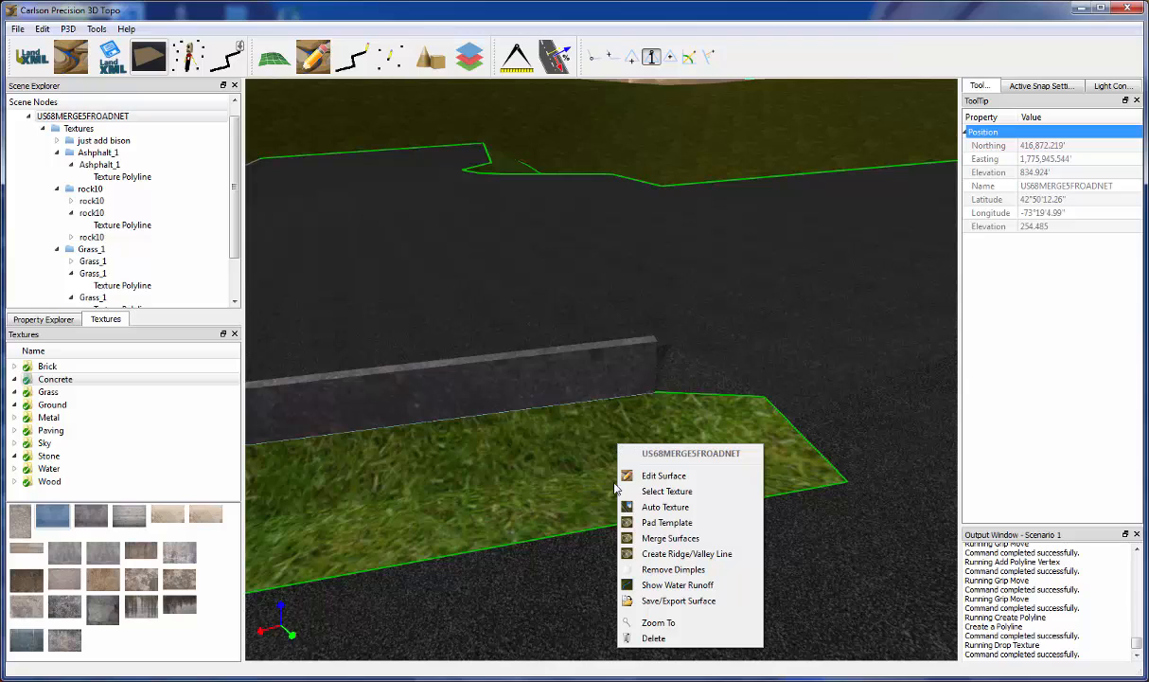
left_click(657, 494)
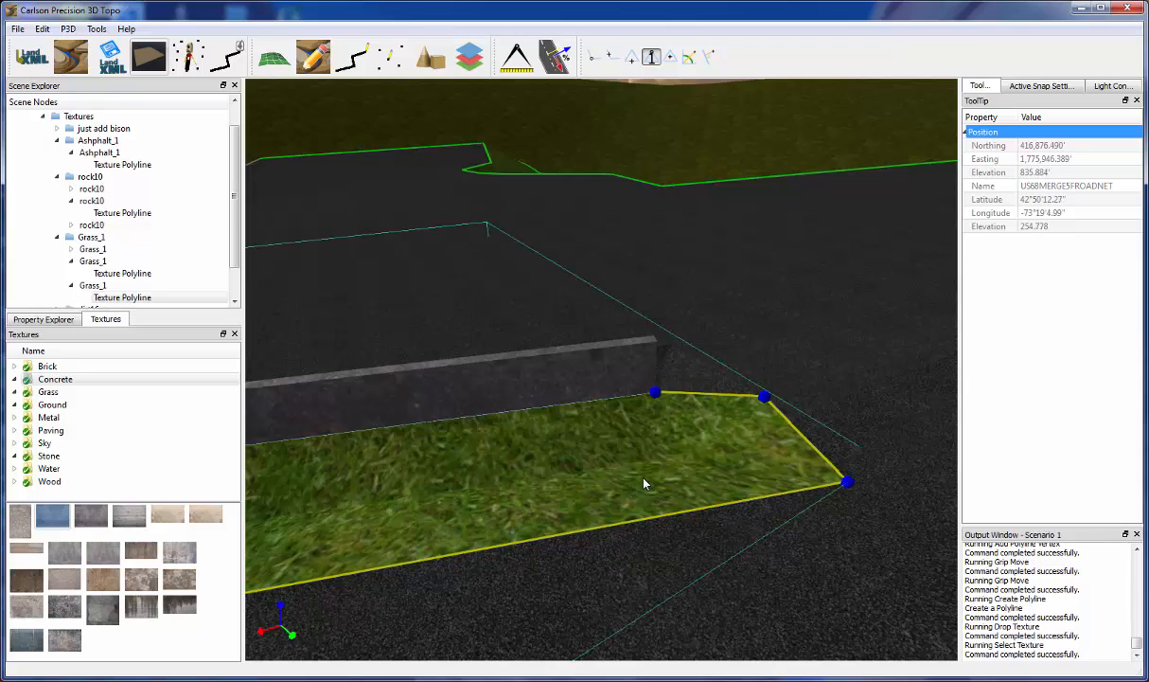
left_click(117, 299)
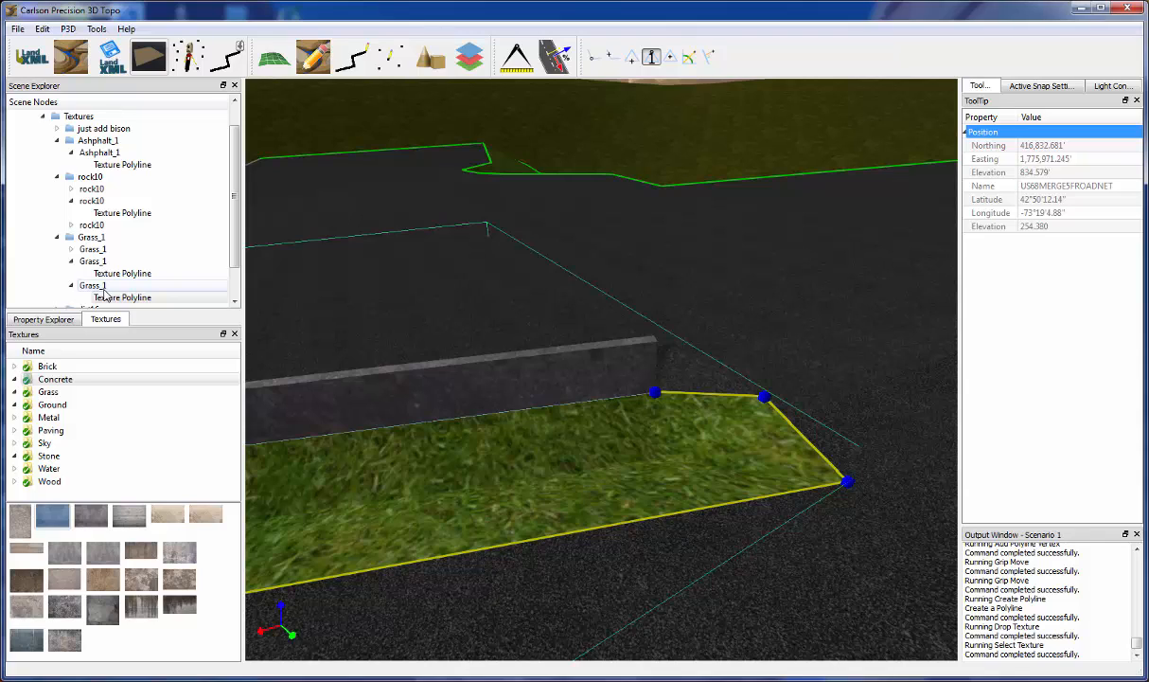
left_click(93, 286)
left_click(57, 319)
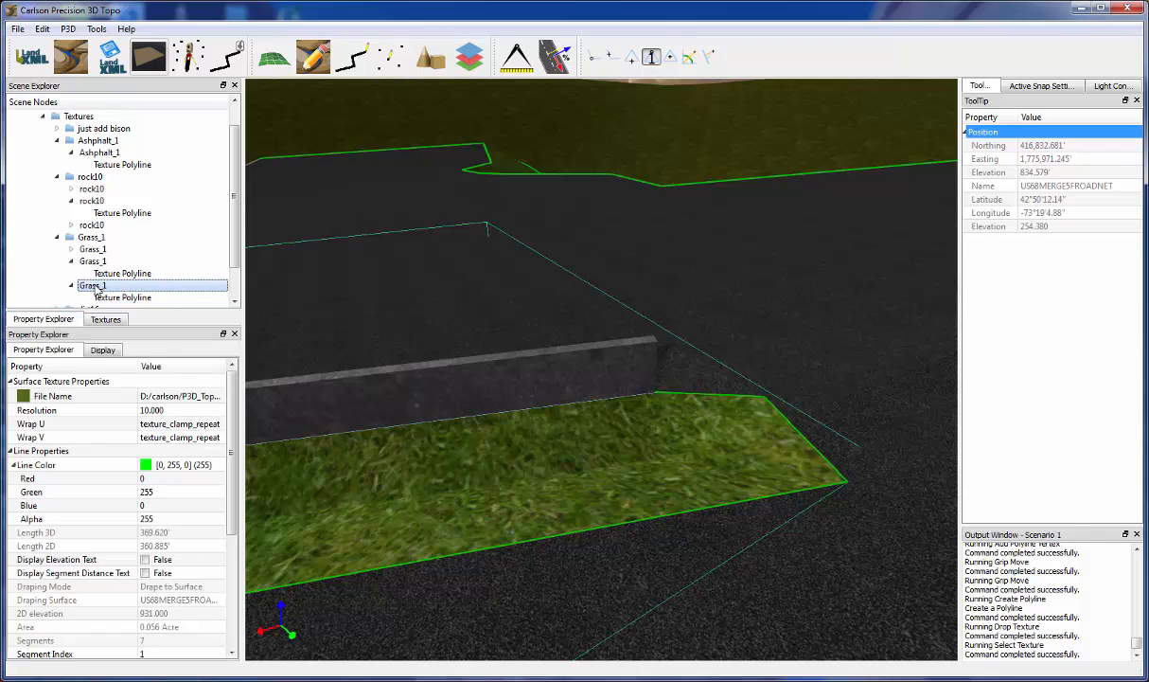
left_click(175, 415)
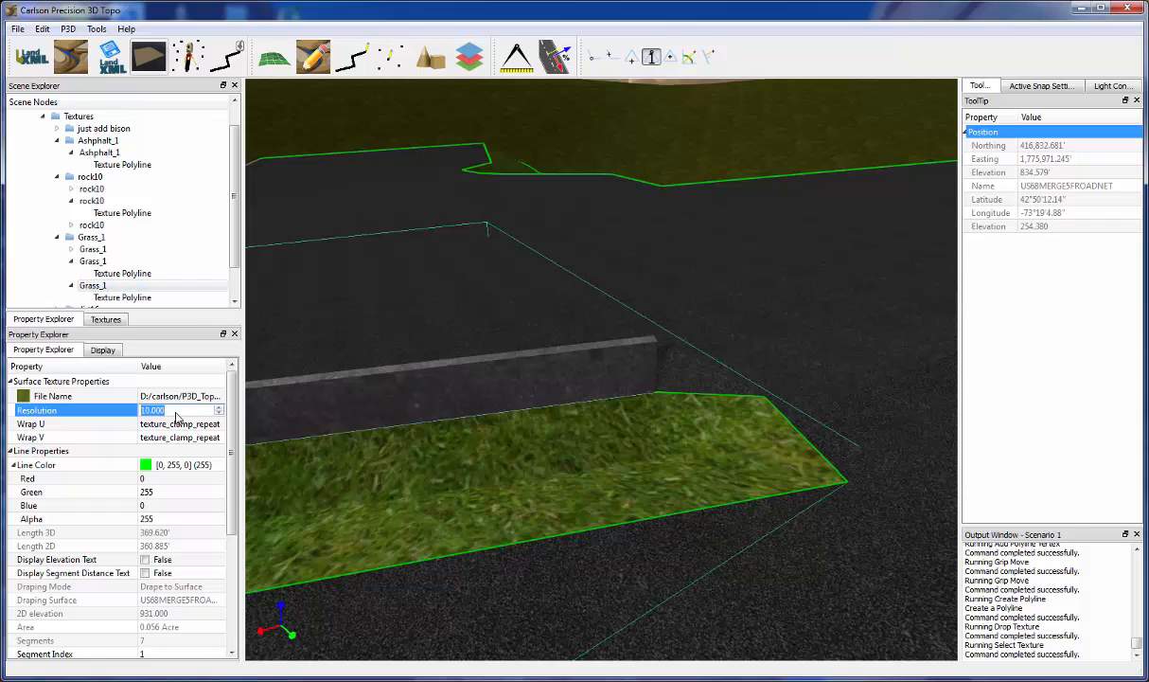
key("Return")
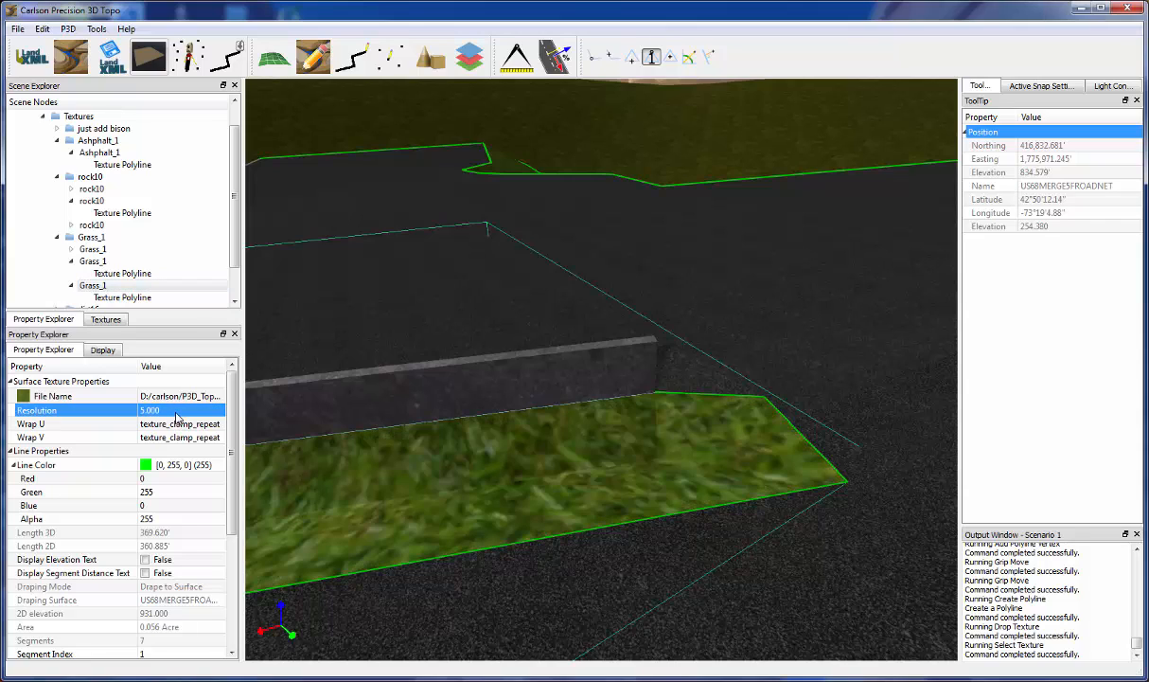
Set the same grass texture's resolution to 15, then deselect it
left_click(176, 415)
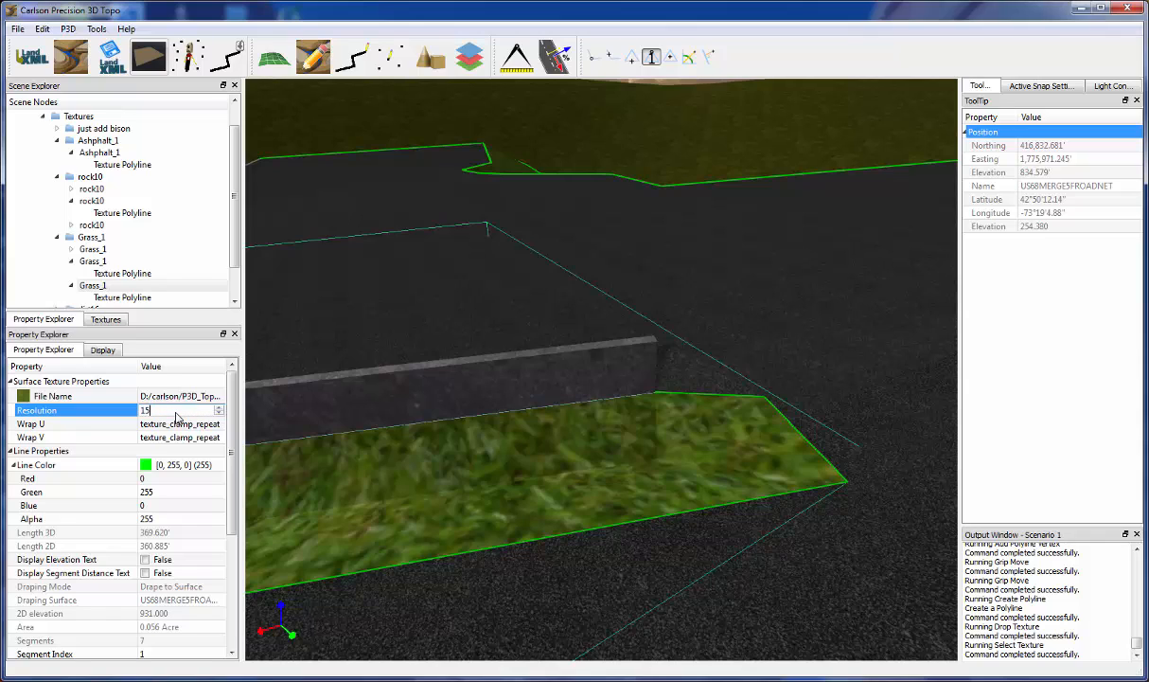
key("Return")
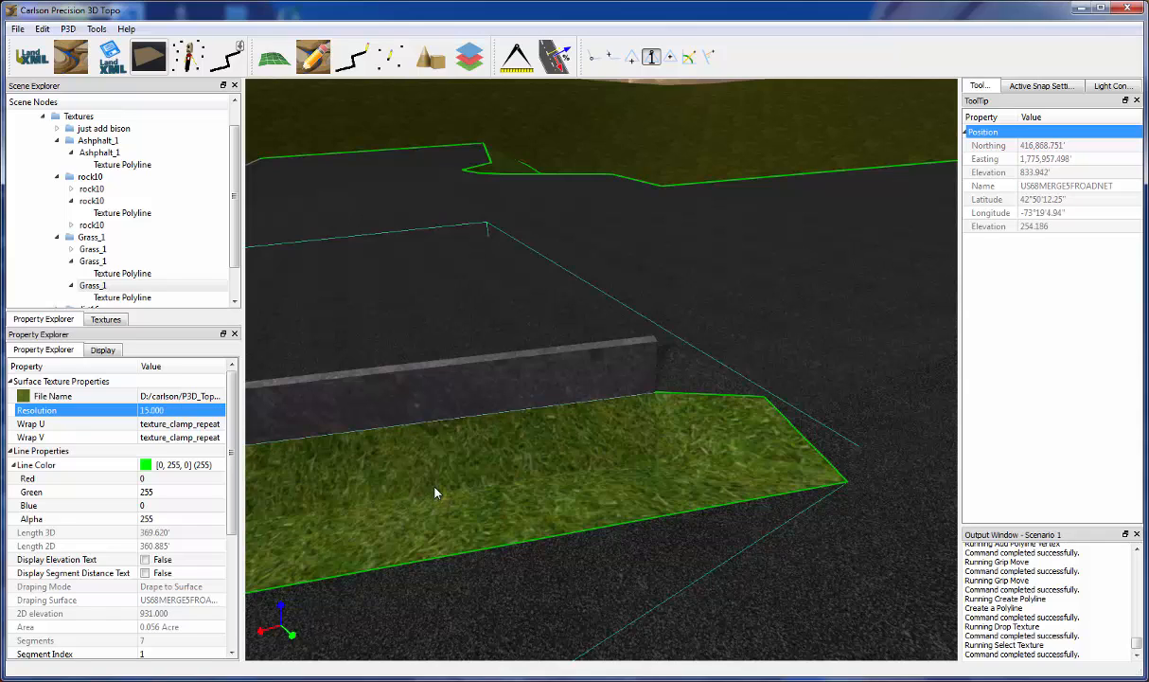
left_click(483, 483)
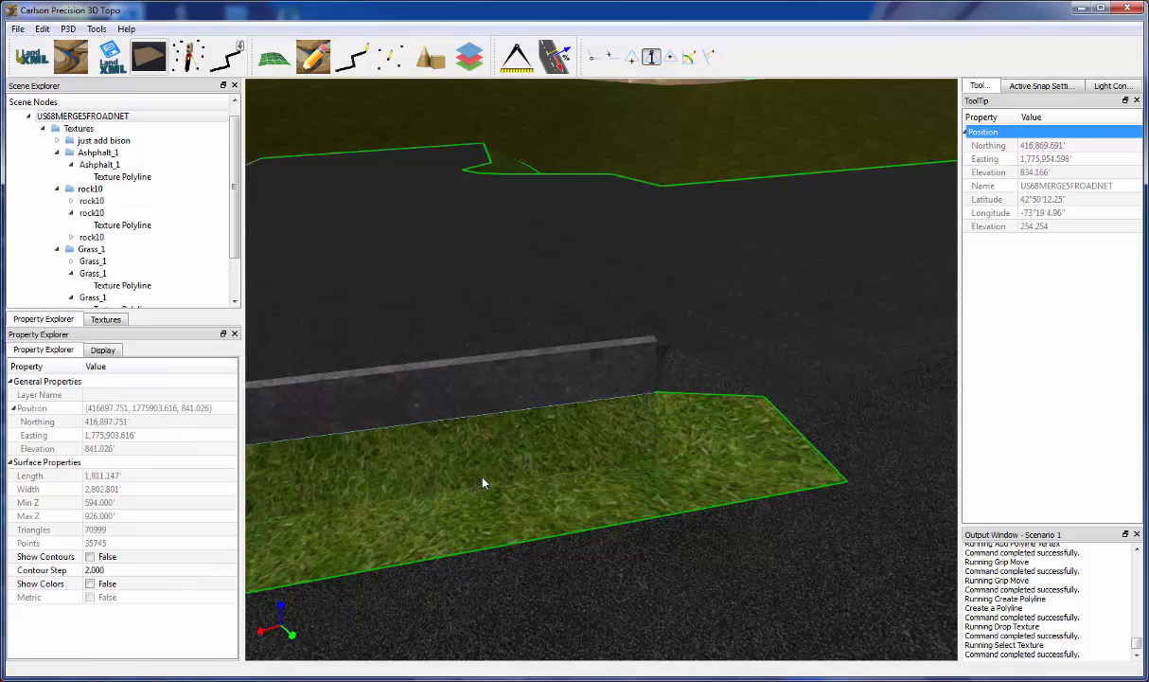
Start a new polyline at the other barrier with line color 85, 255, 255 and draping mode Drape to Surface
scroll(856, 368, "down", 2)
middle_click_drag(856, 370, 621, 407)
left_click(351, 58)
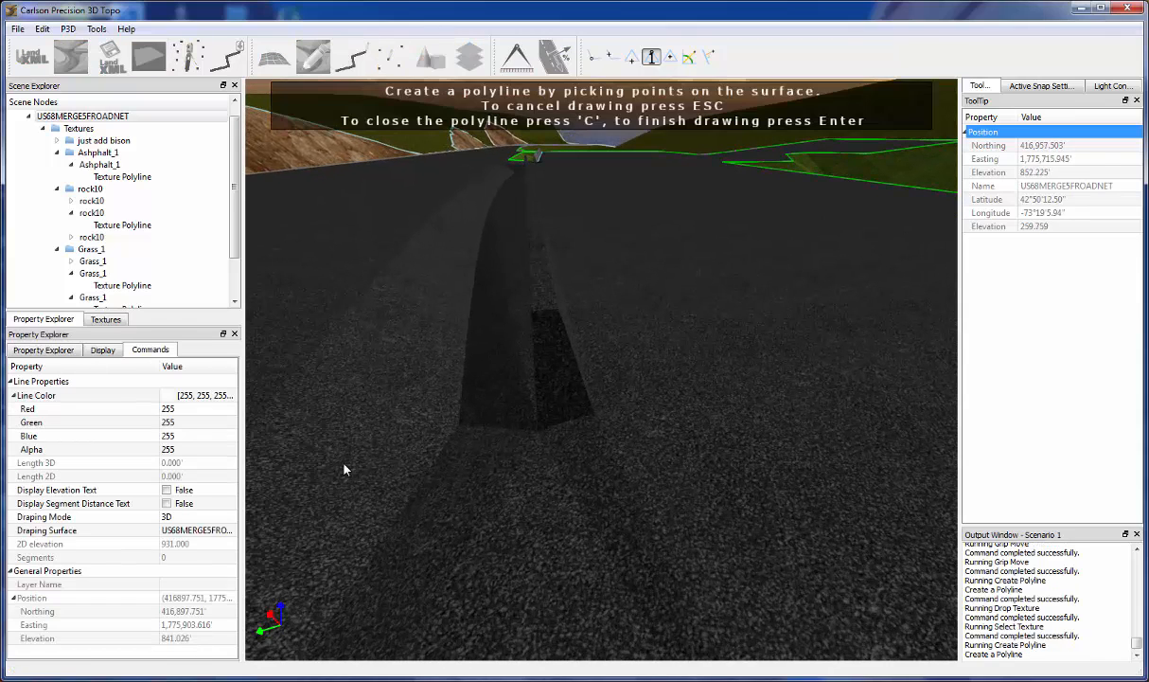
left_click(198, 395)
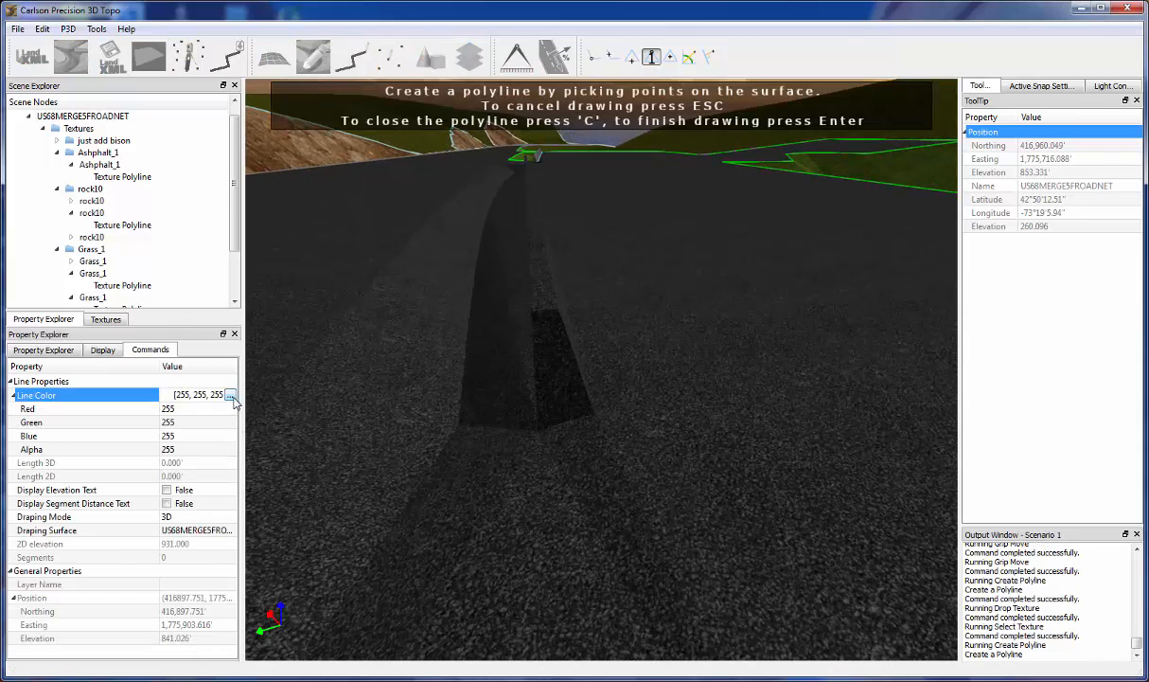
left_click(230, 395)
left_click(502, 320)
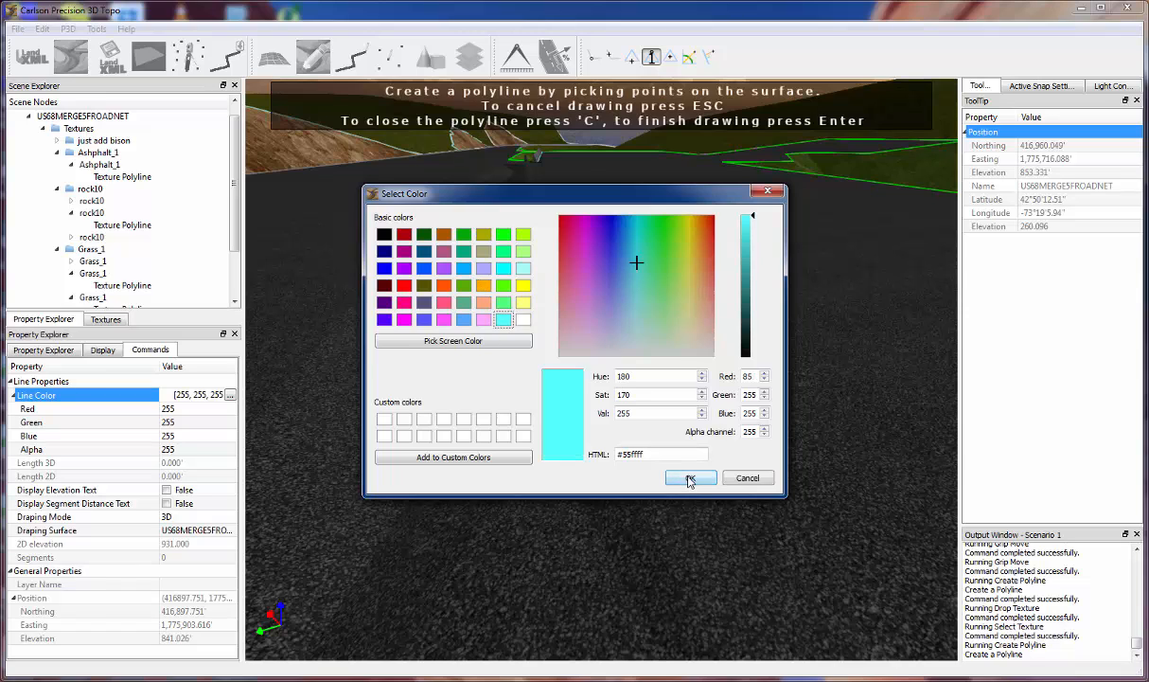
left_click(690, 478)
left_click(224, 518)
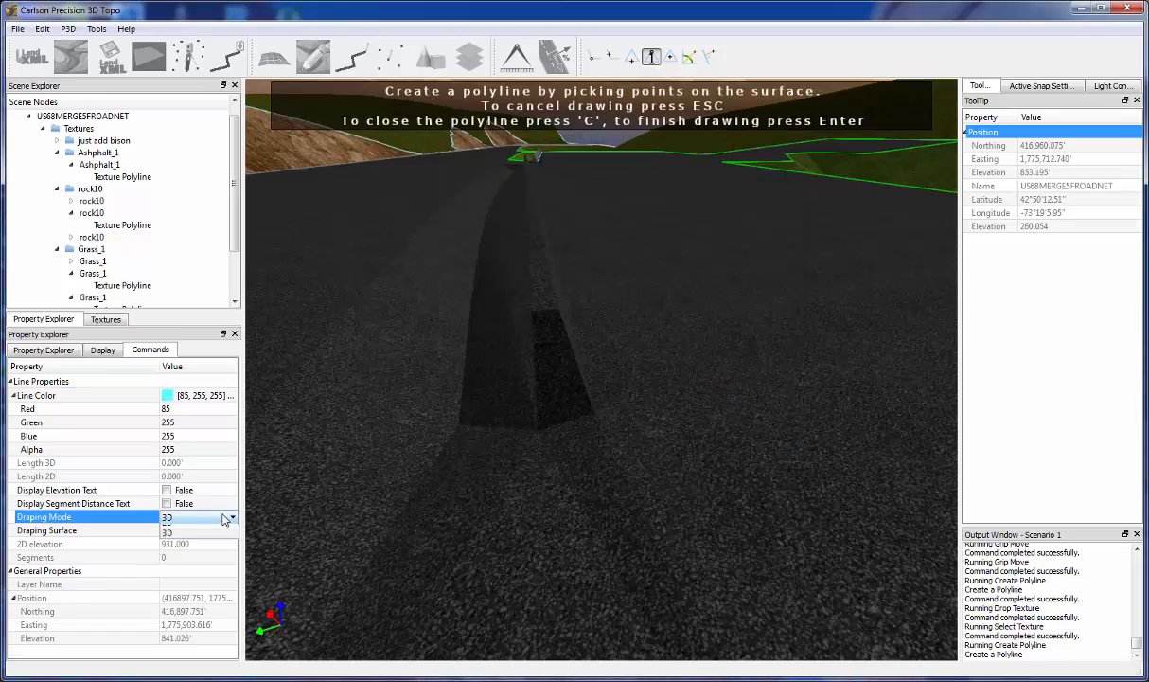
left_click(225, 518)
left_click(216, 531)
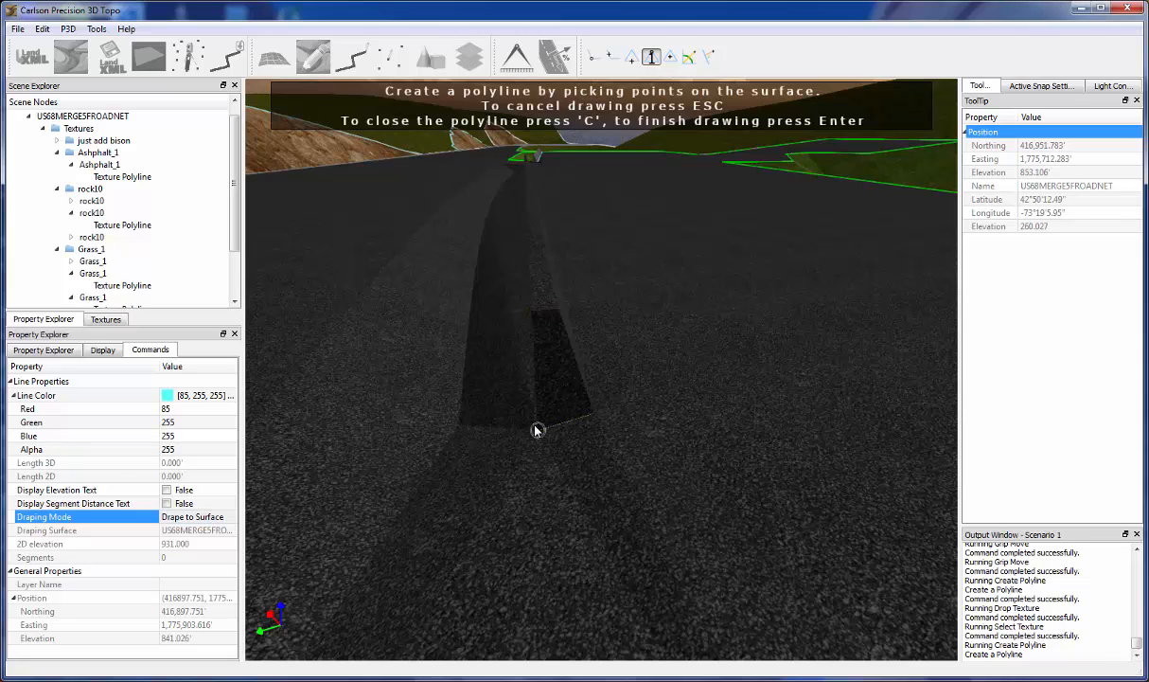
Draw a closed polyline around the other barrier's base through the two corners at each end, then deselect it
left_click_drag(499, 414, 531, 417)
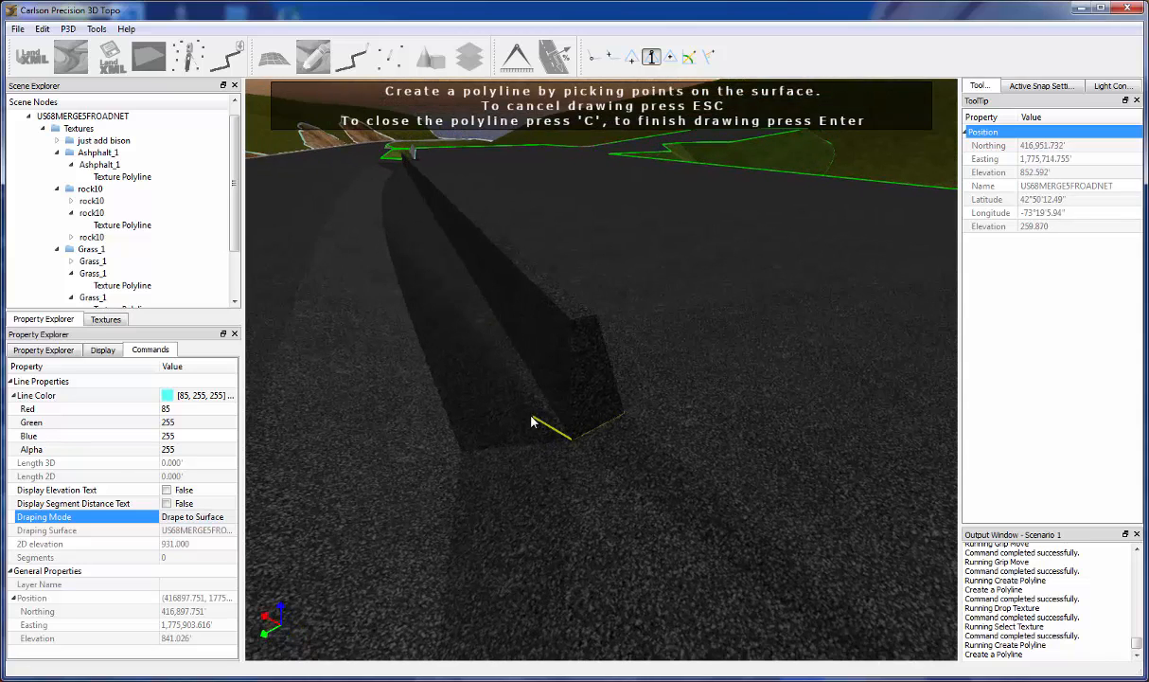
mouse_move(470, 308)
middle_mouse_down()
mouse_move(613, 468)
mouse_move(728, 648)
middle_mouse_up()
scroll(583, 372, "up", 7)
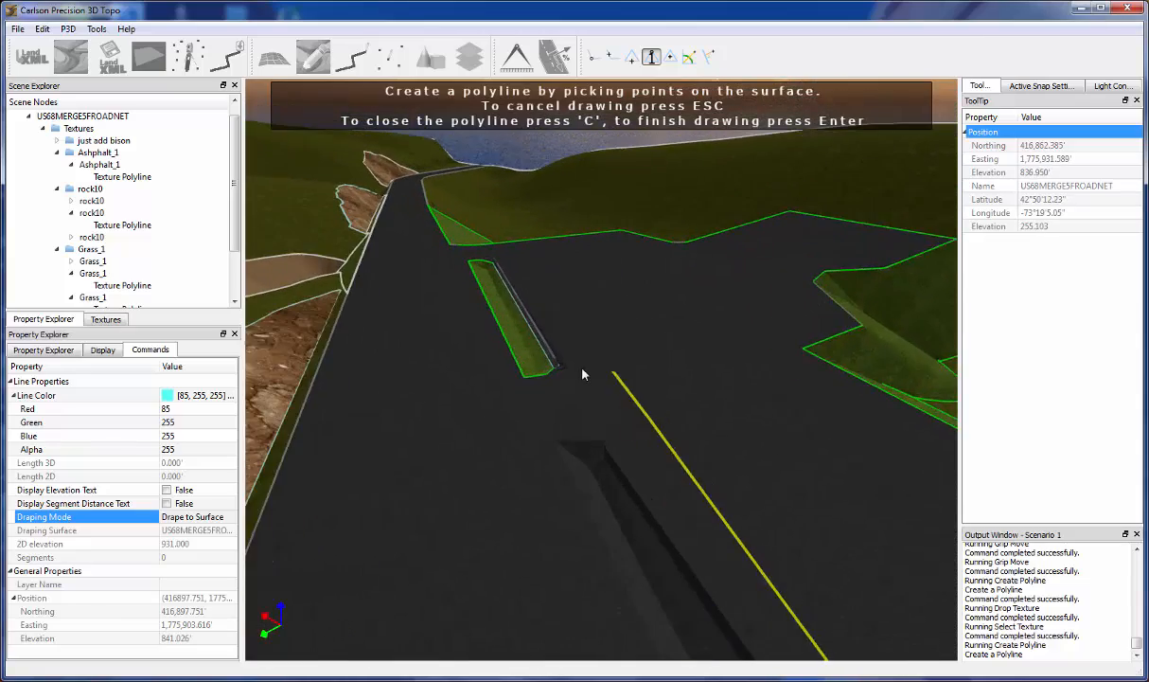
left_click_drag(604, 536, 886, 582)
left_click_drag(764, 273, 745, 208)
scroll(745, 207, "up", 4)
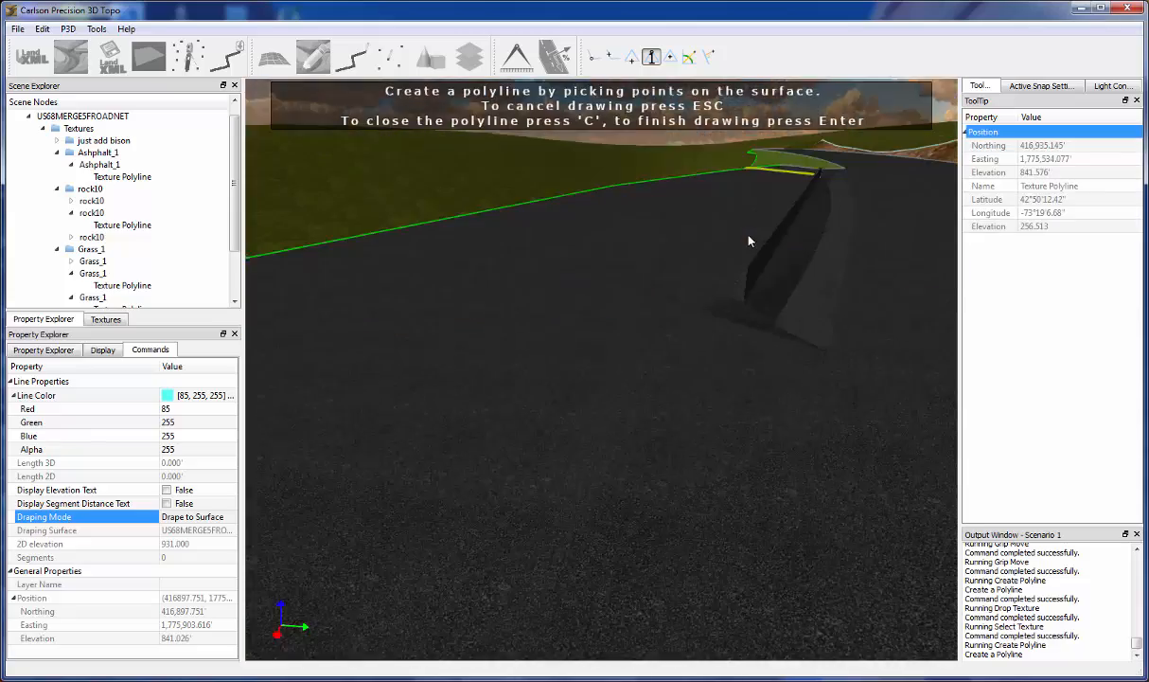
scroll(757, 314, "up", 2)
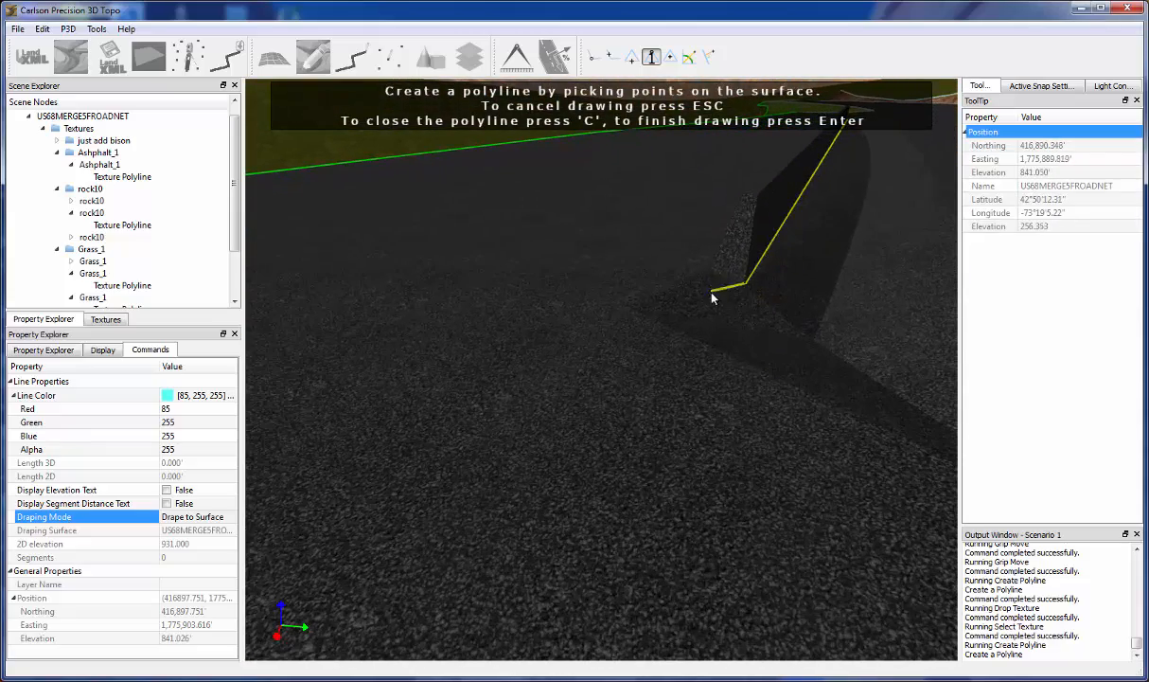
left_click_drag(712, 293, 744, 302)
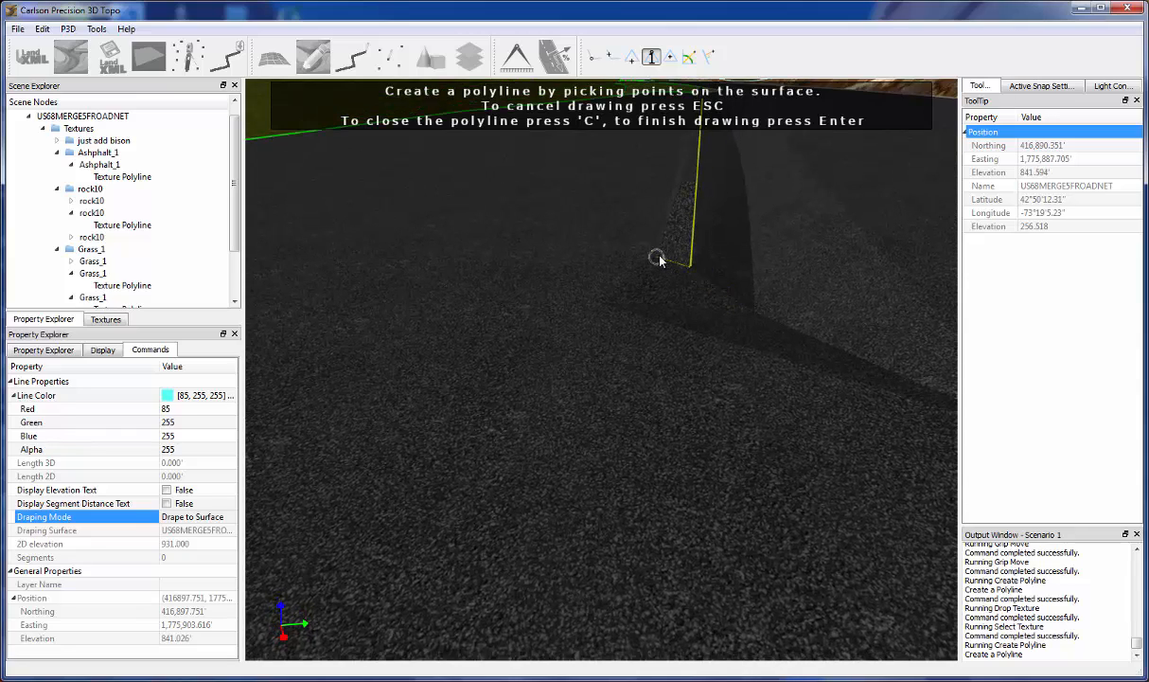
scroll(625, 267, "up", 4)
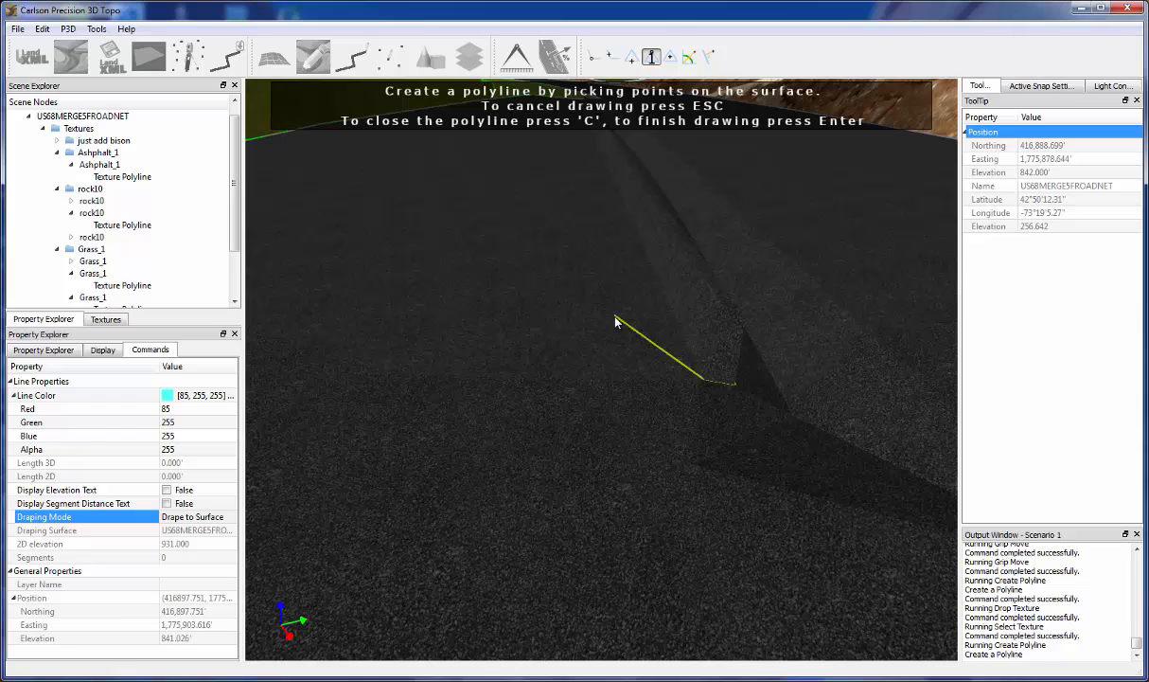
key("c")
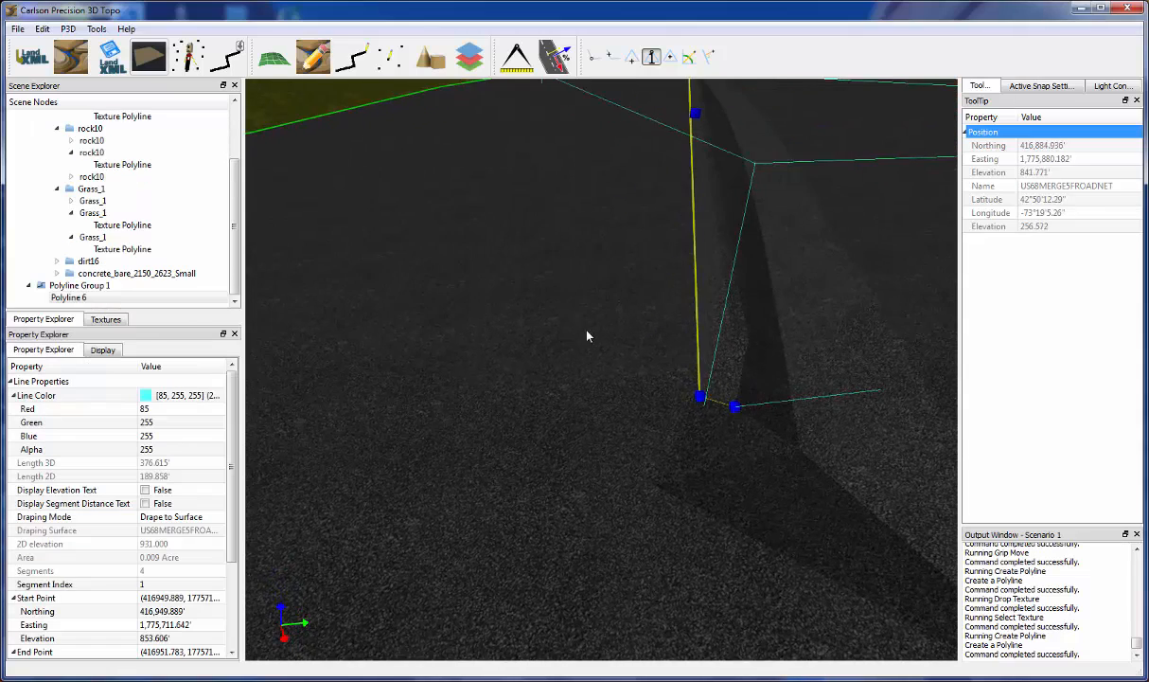
left_click(372, 330)
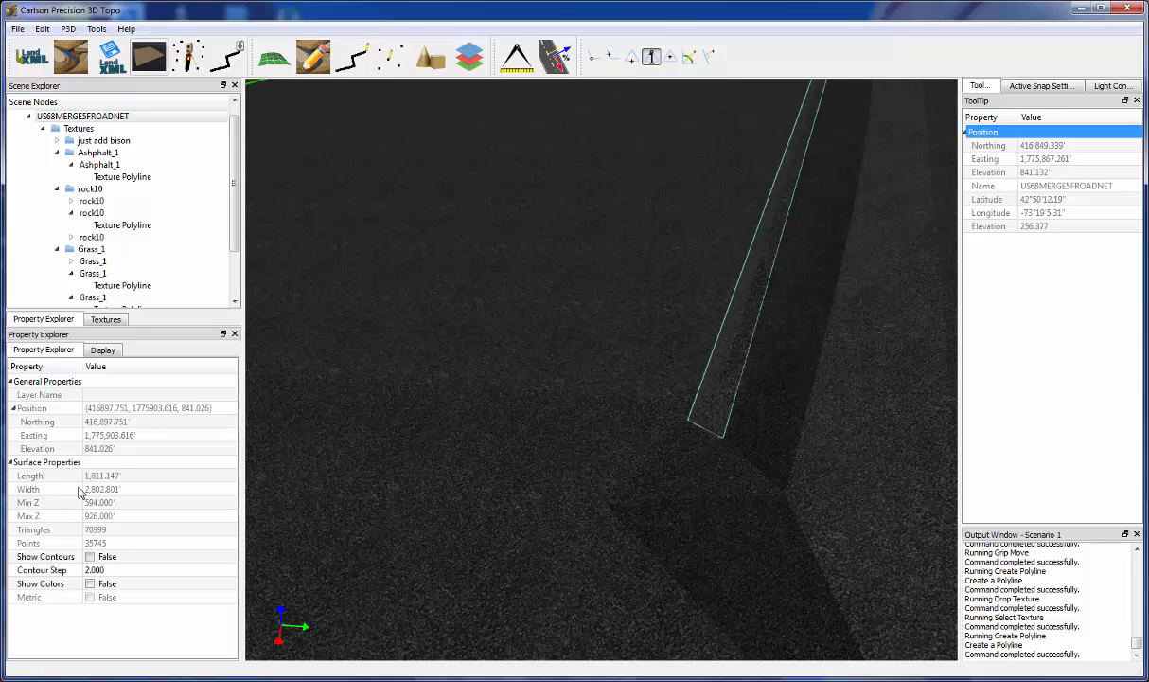
Apply the second Concrete texture to the other barrier inside its new polyline
left_click(118, 320)
left_click_drag(52, 514, 738, 360)
middle_click_drag(511, 507, 774, 432)
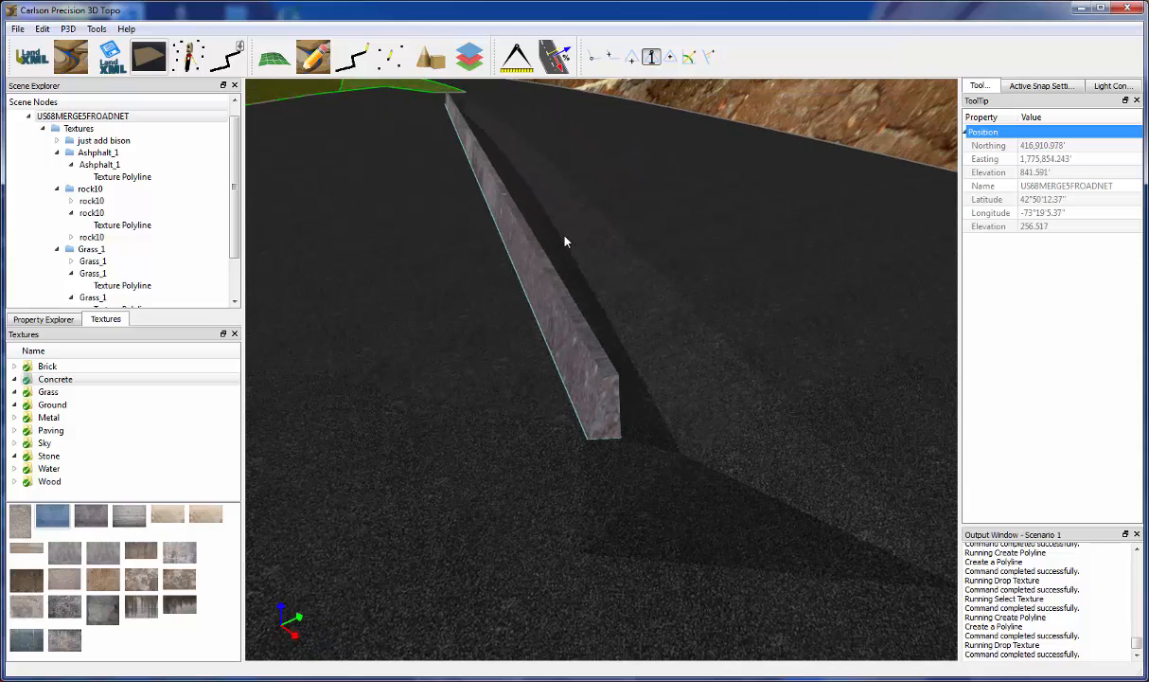
Auto-texture the strip beside the second barrier with grass, picking points along its whole length on the surface and applying them
left_click(44, 319)
right_click(611, 263)
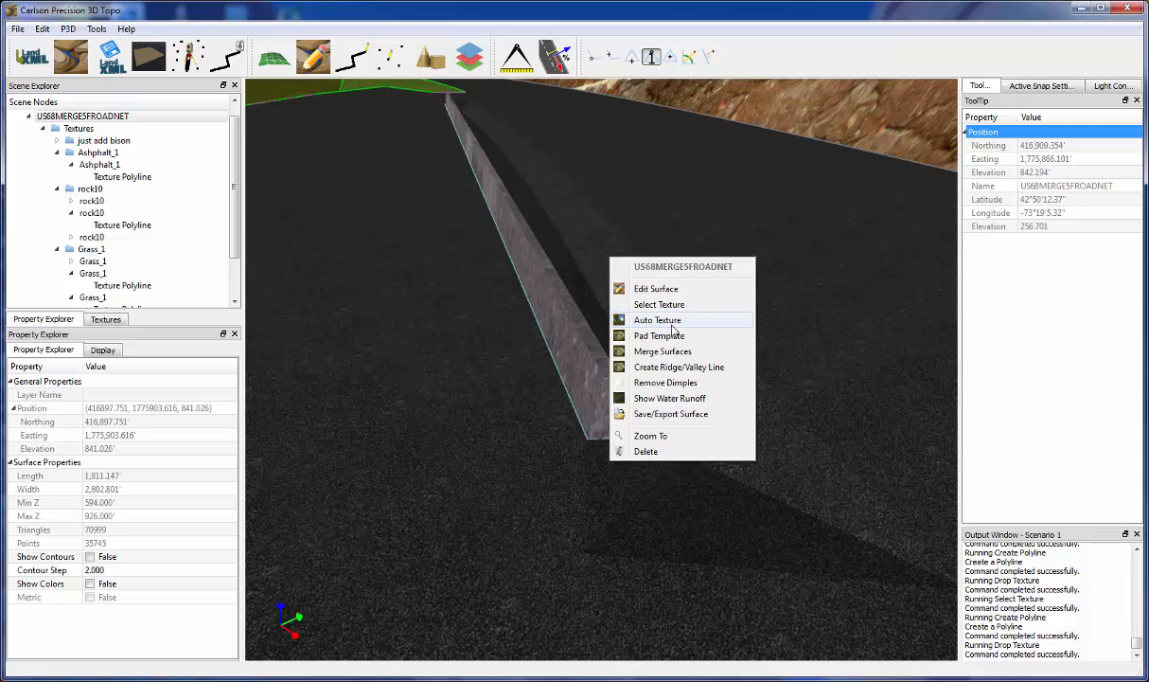
left_click(674, 322)
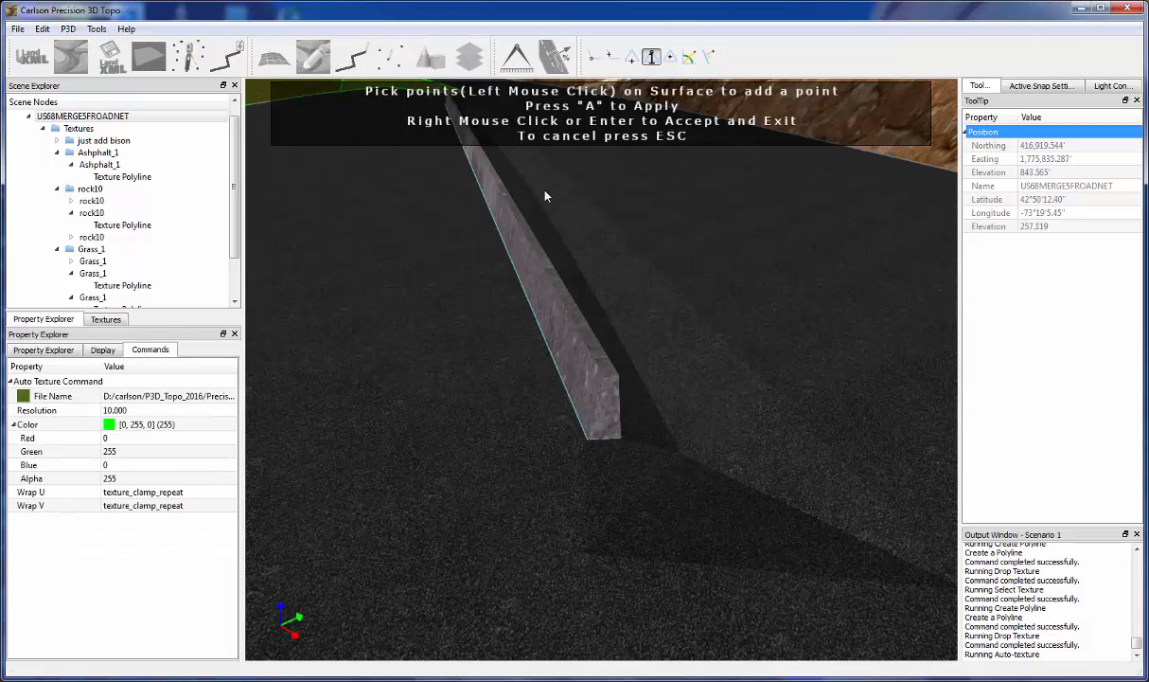
middle_click_drag(545, 190, 568, 236)
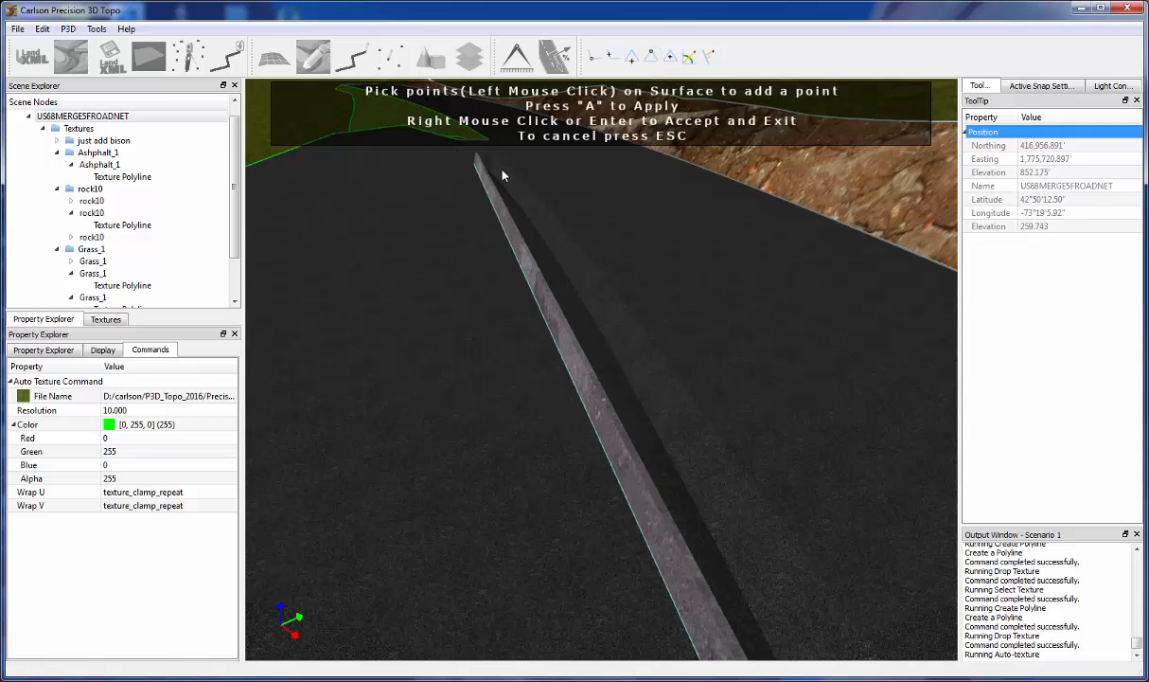
middle_click_drag(502, 170, 503, 168)
left_click(531, 207)
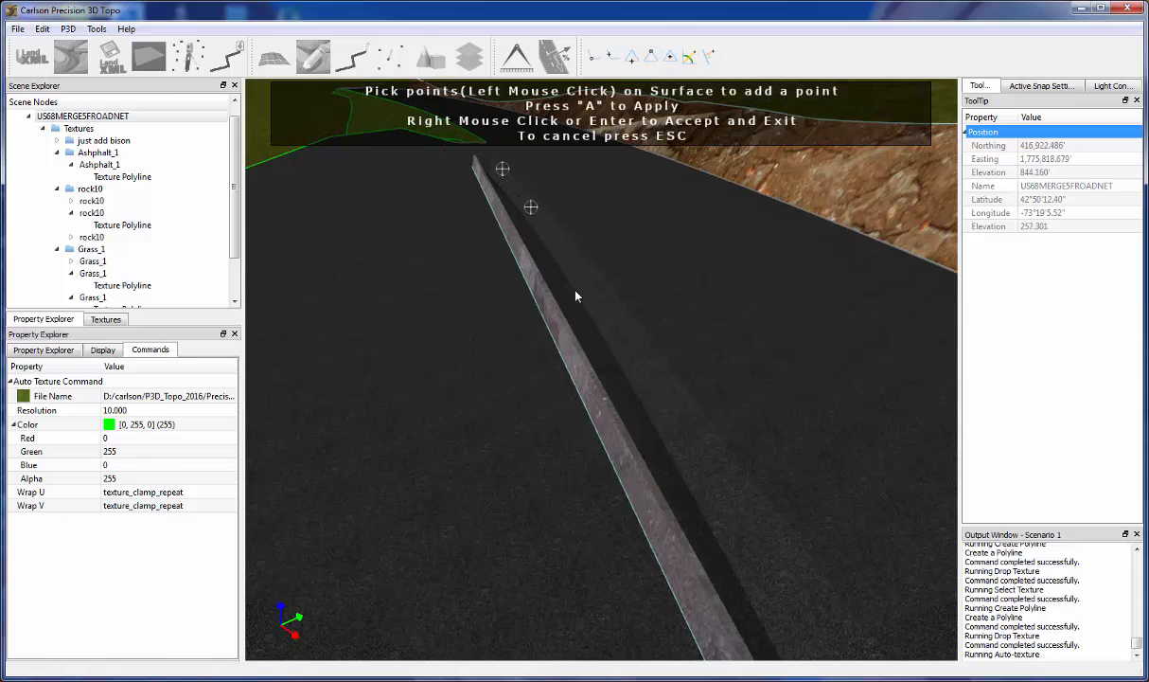
left_click(782, 594)
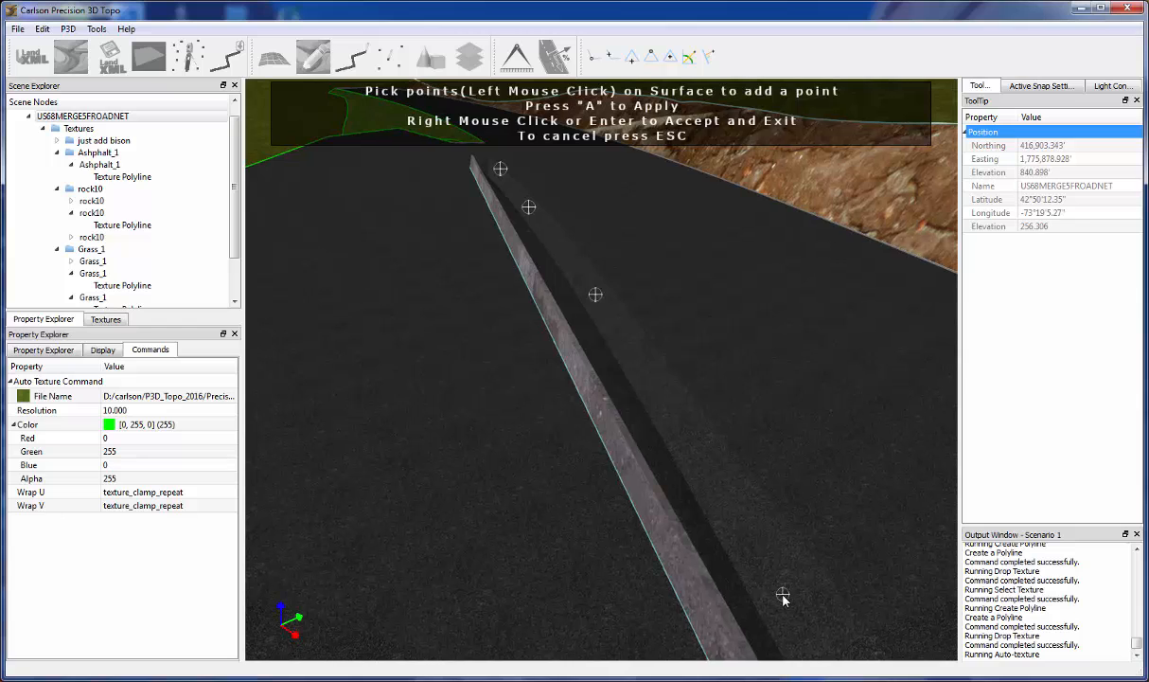
middle_click_drag(783, 594, 775, 581)
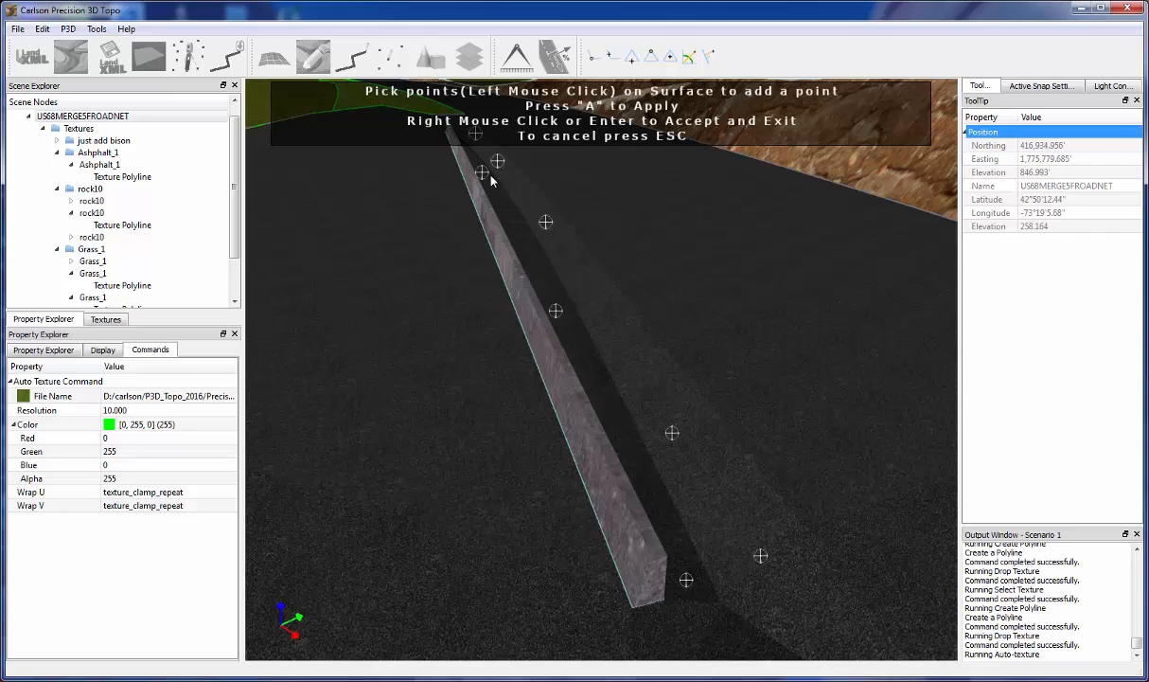
key("a")
Inspect the grass and concrete textures along both barriers and around the gap between their ends
middle_click_drag(491, 179, 660, 341)
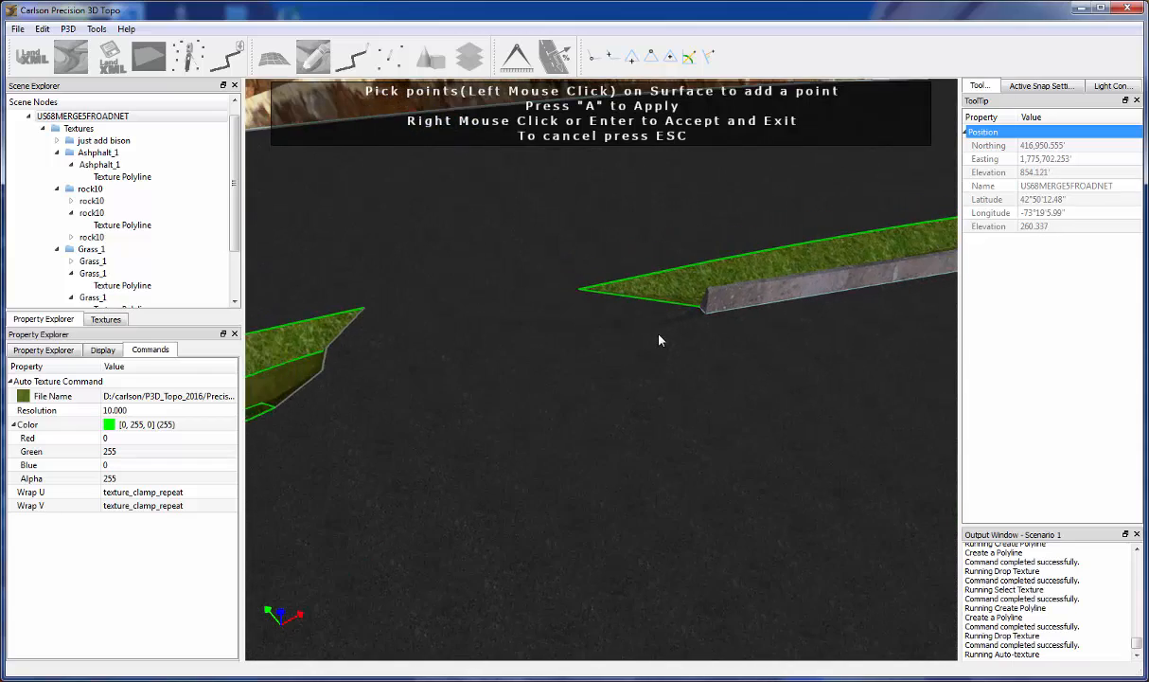
scroll(658, 335, "down", 3)
scroll(746, 386, "down", 1)
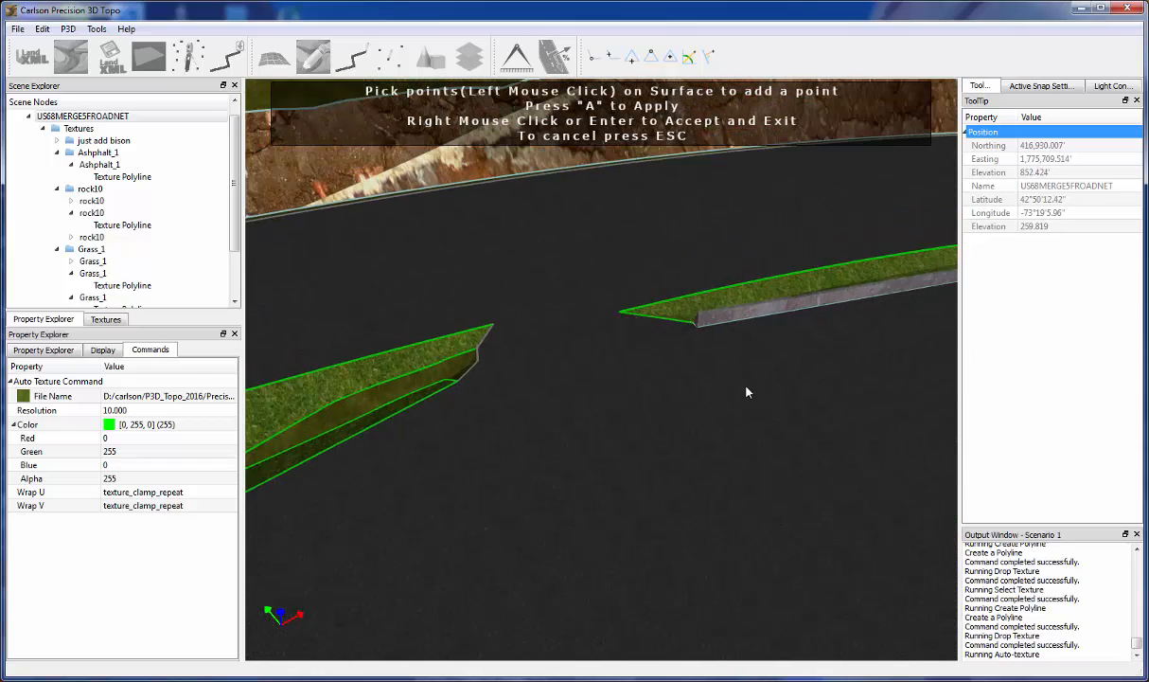
scroll(747, 392, "down", 3)
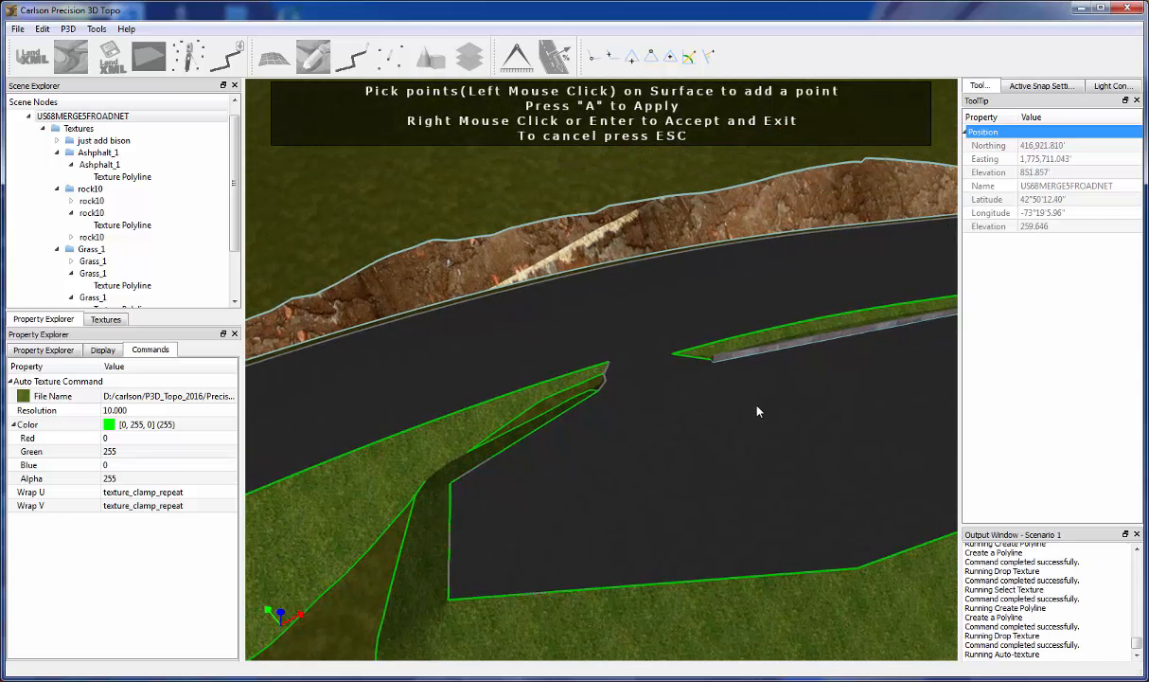
middle_click_drag(757, 411, 674, 430)
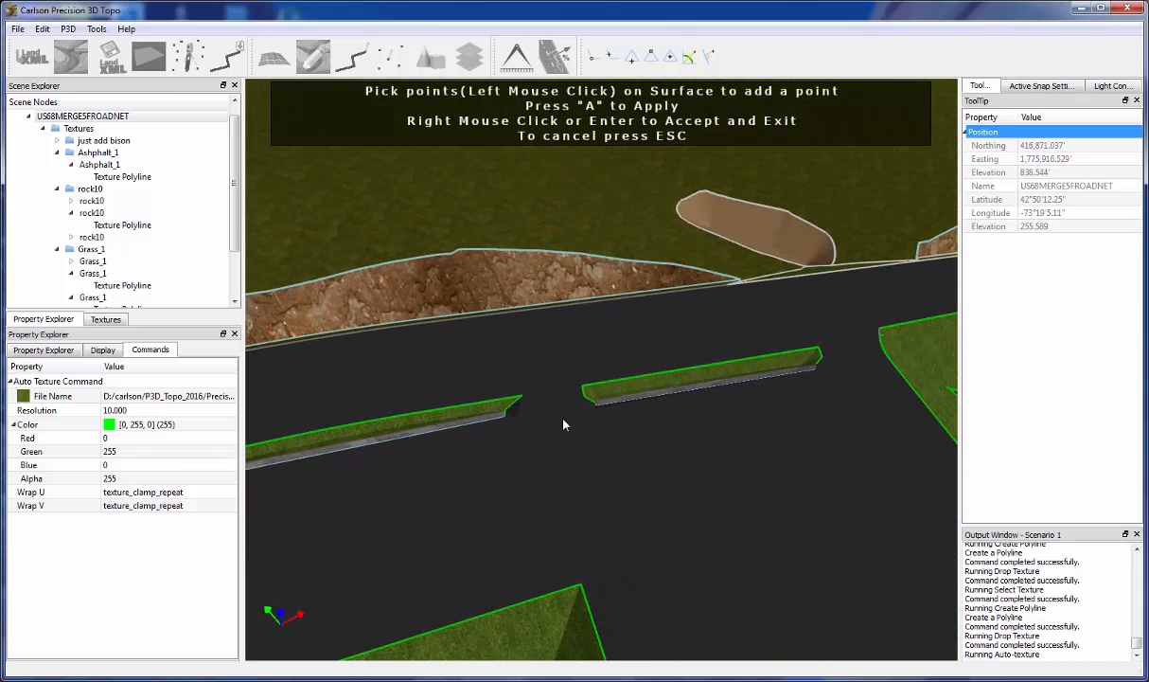
scroll(565, 424, "up", 5)
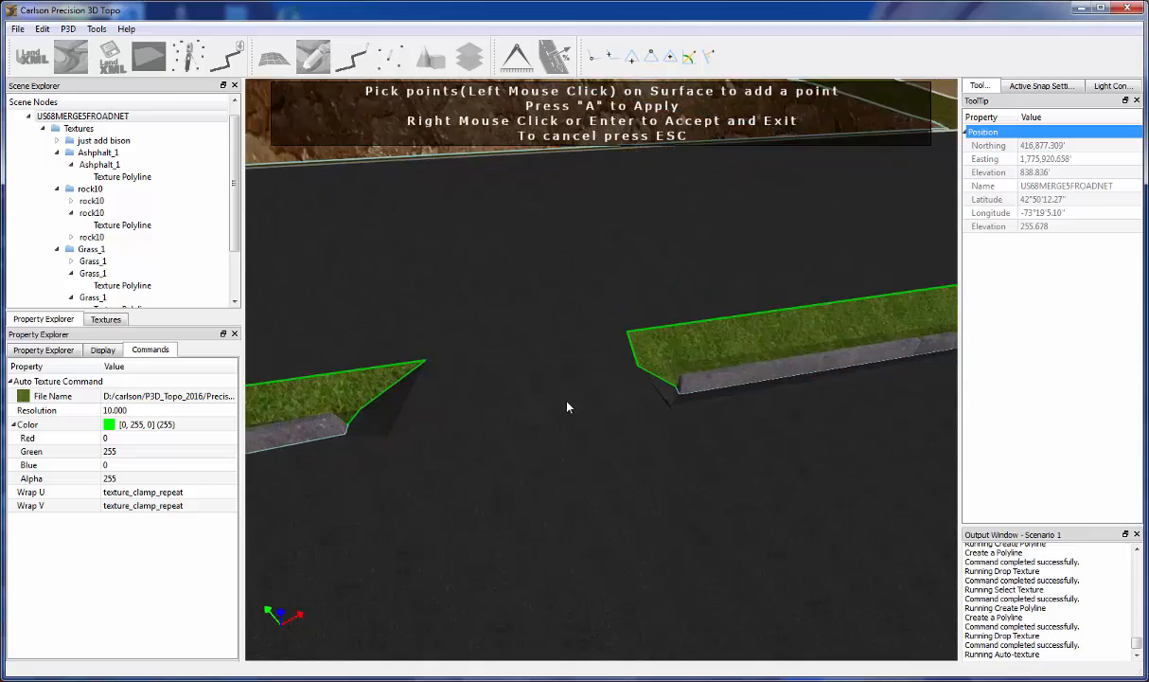
scroll(573, 405, "up", 5)
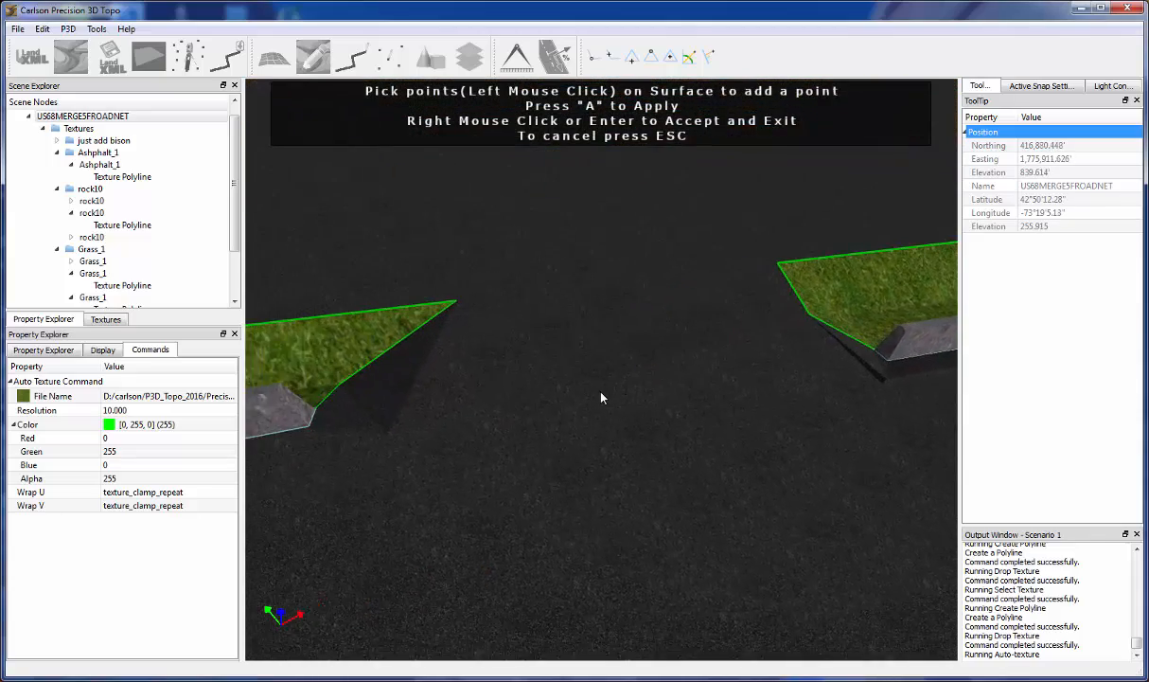
Accept and exit the grass auto-texturing after checking the textured ends of both barriers
middle_click_drag(601, 392, 560, 343)
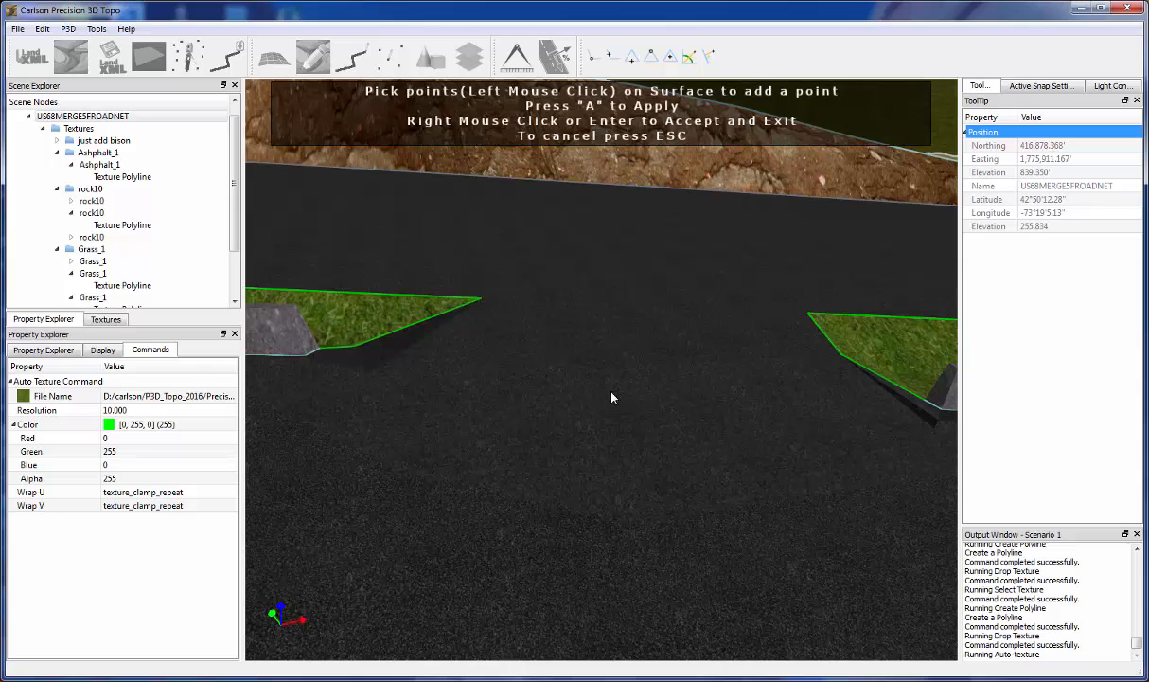
middle_click_drag(610, 394, 585, 404)
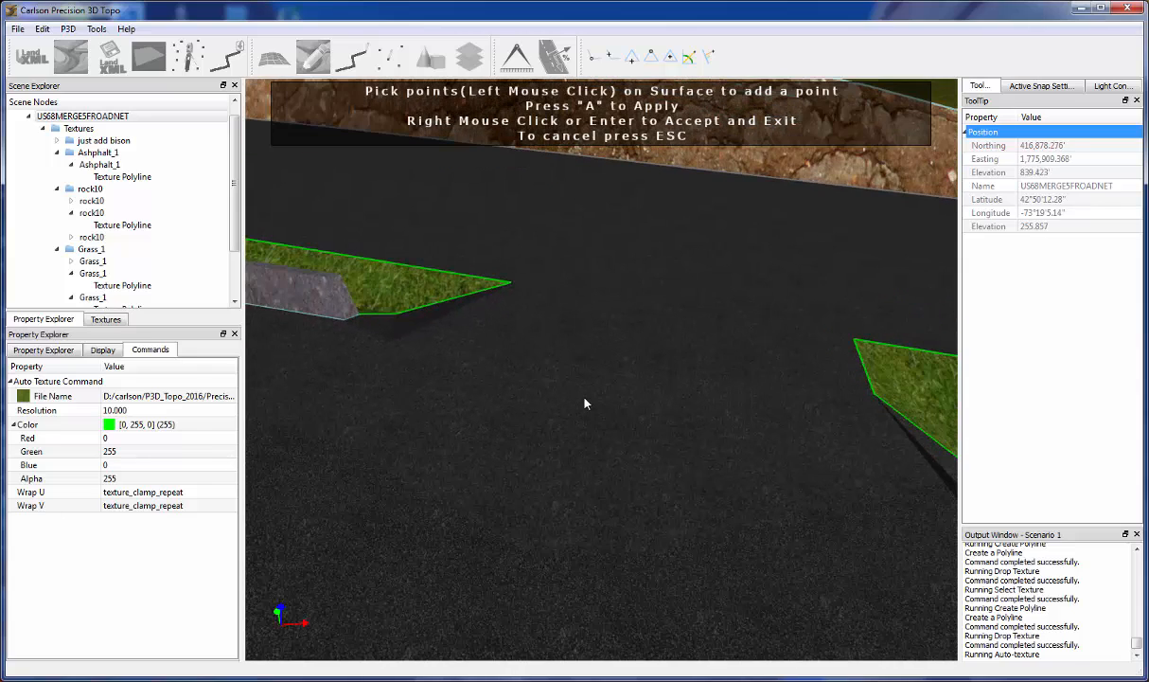
right_click(585, 404)
scroll(628, 411, "down", 6)
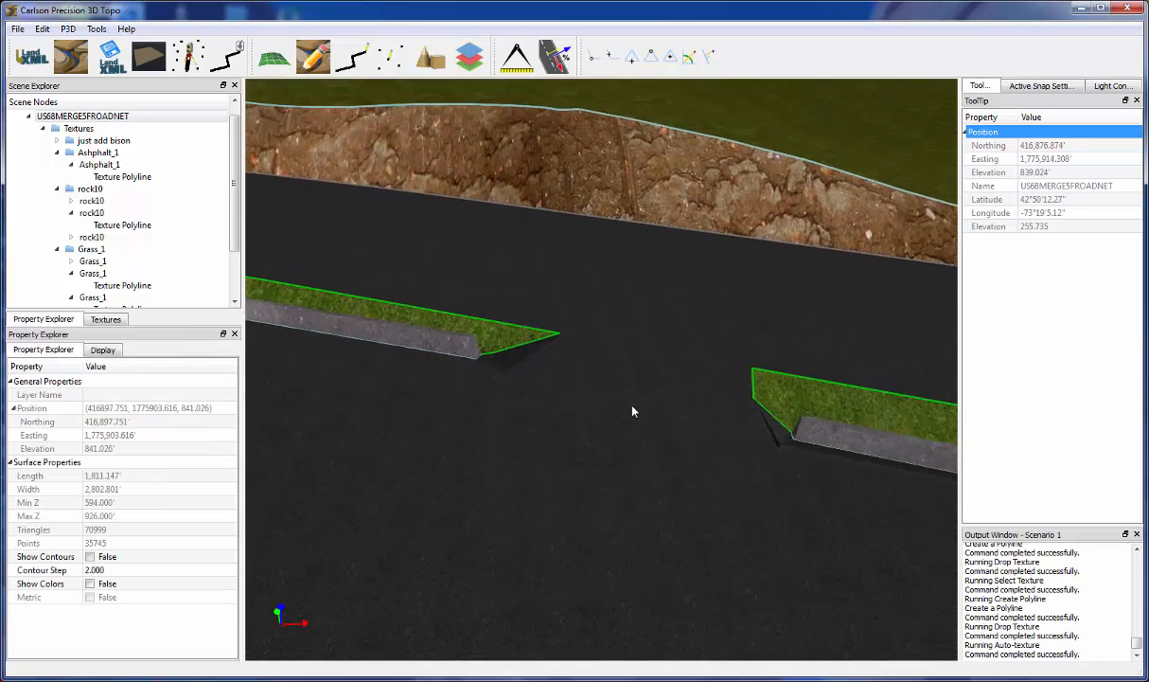
scroll(633, 410, "down", 3)
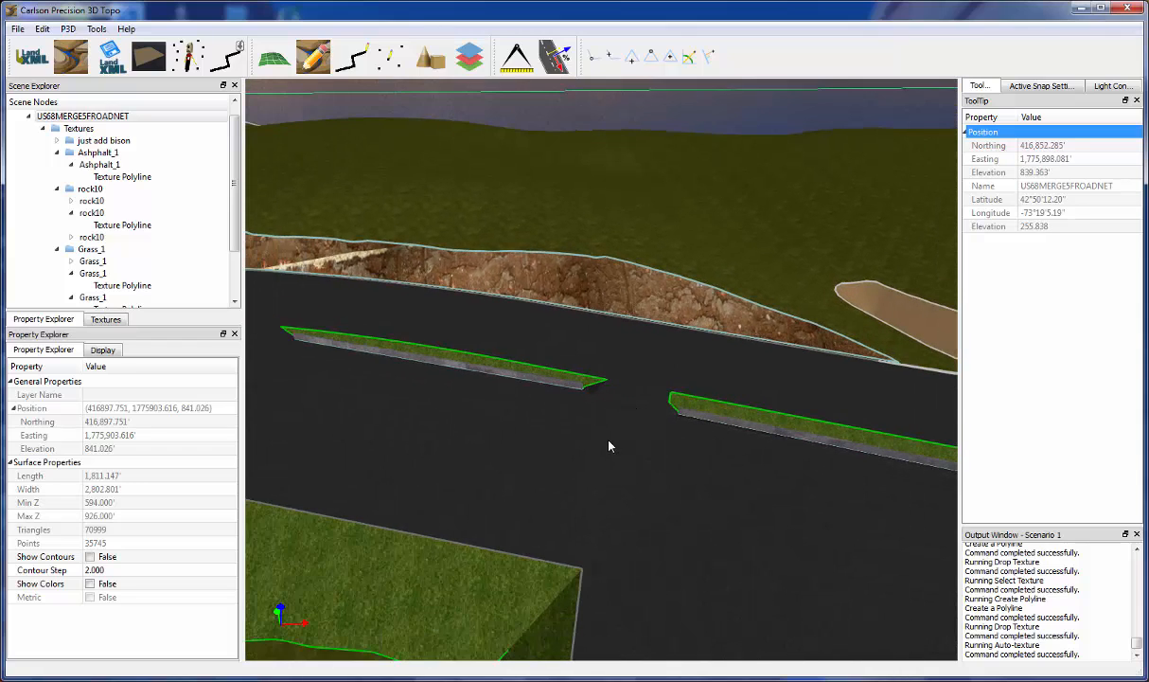
Check the file formats available for exporting the merged road surface, then cancel the export
right_click(693, 233)
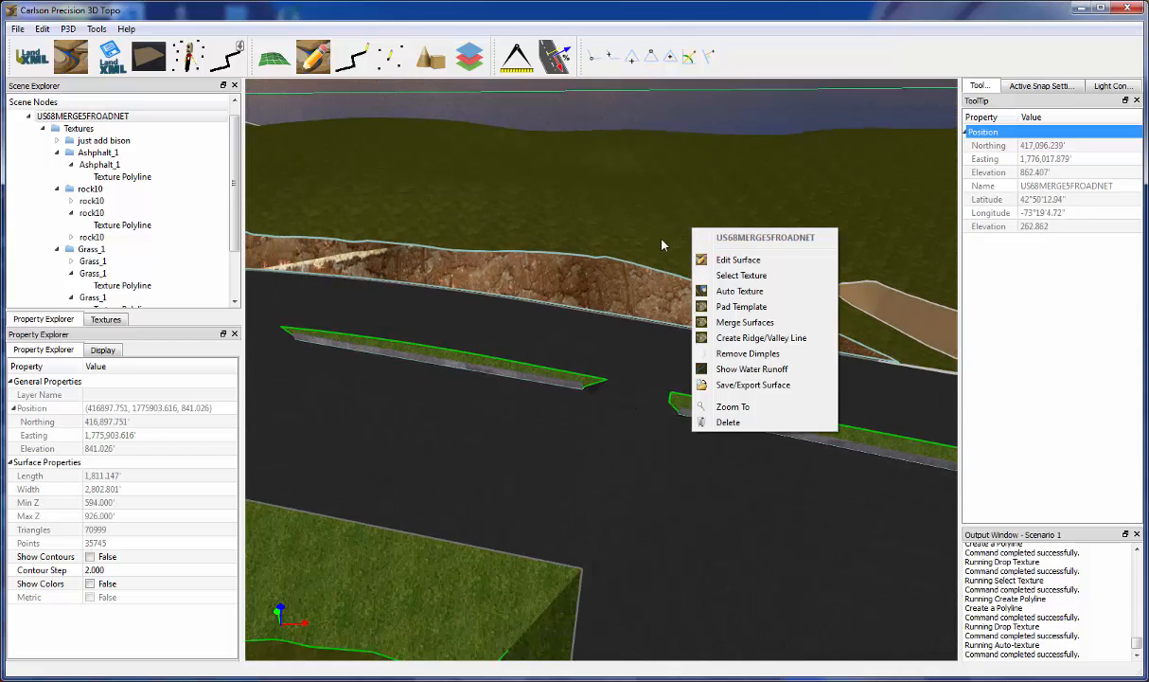
left_click(743, 386)
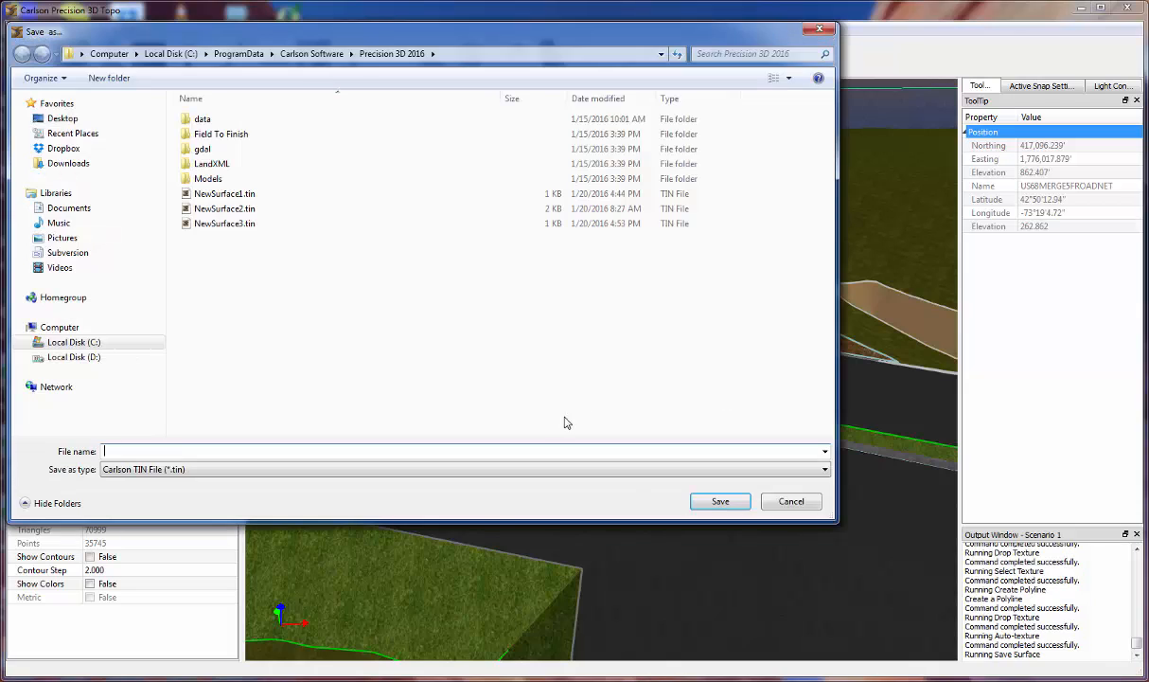
left_click_drag(342, 24, 559, 82)
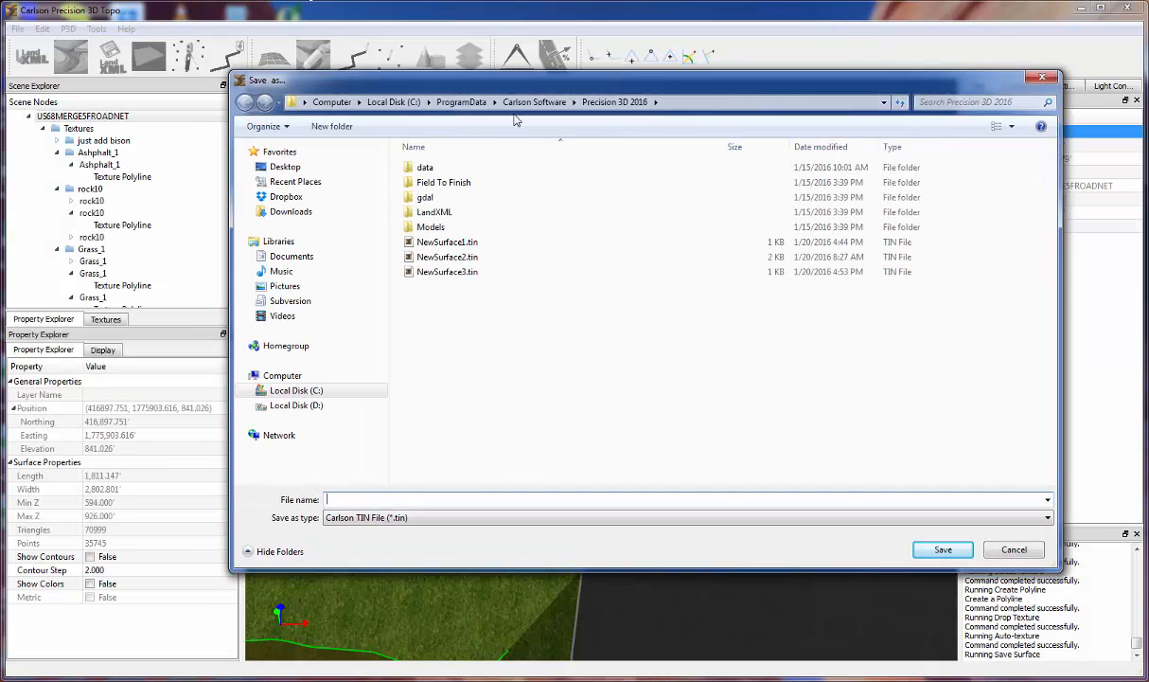
left_click(426, 518)
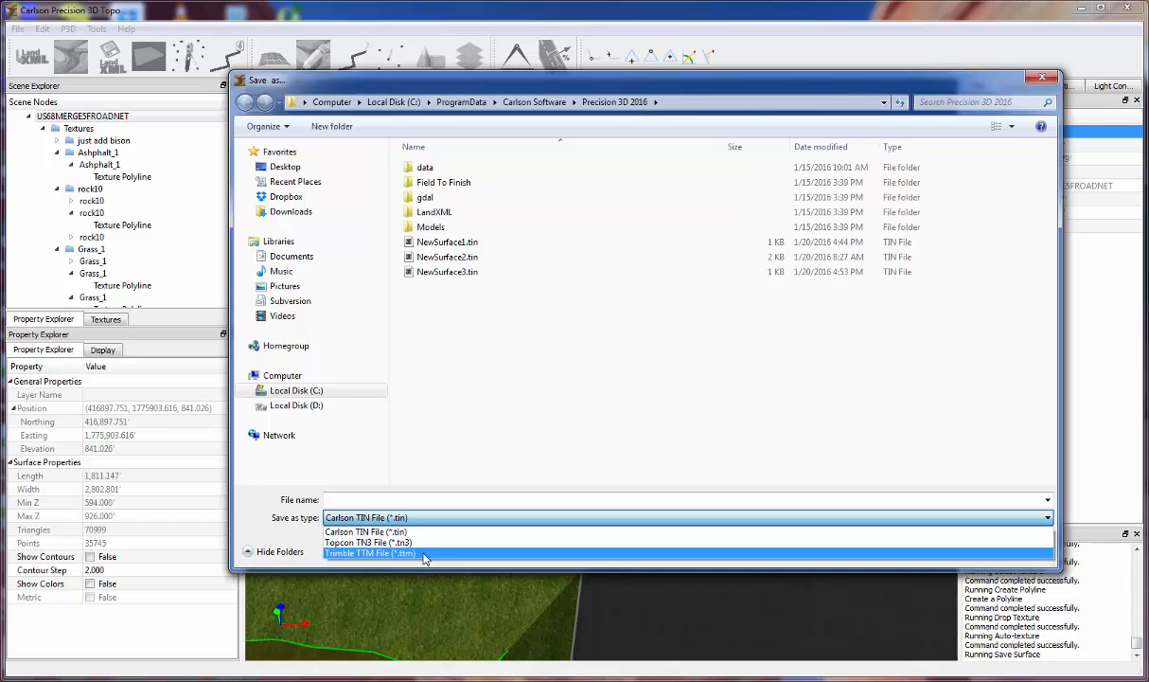
left_click(482, 466)
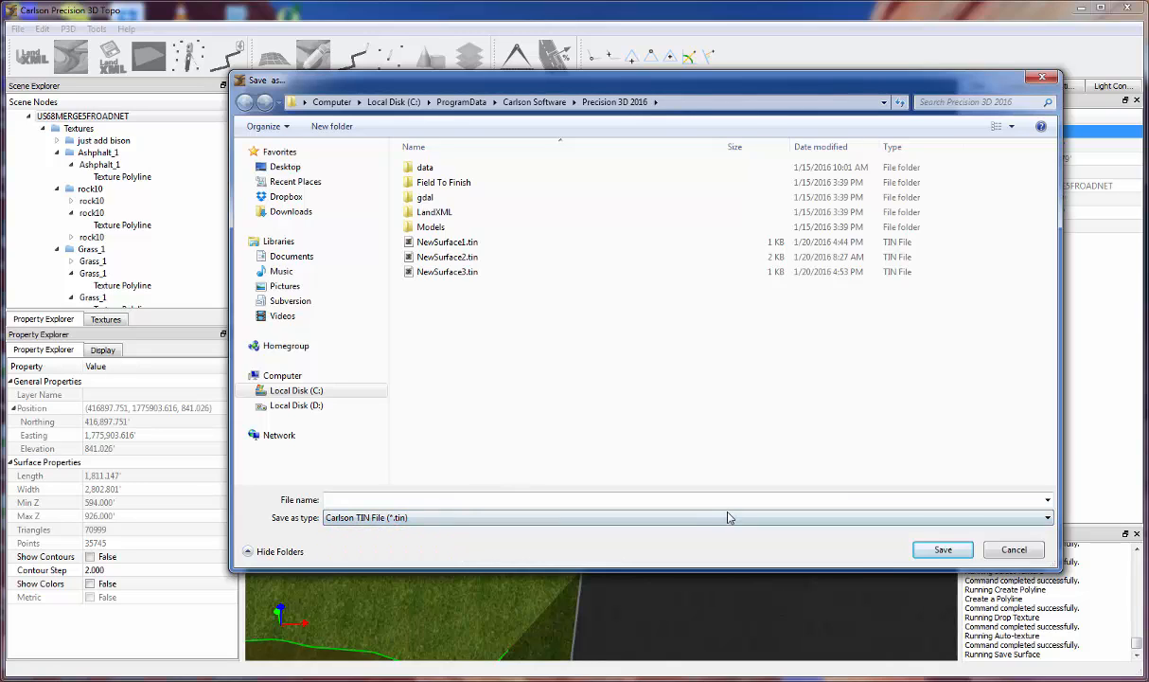
left_click(1030, 552)
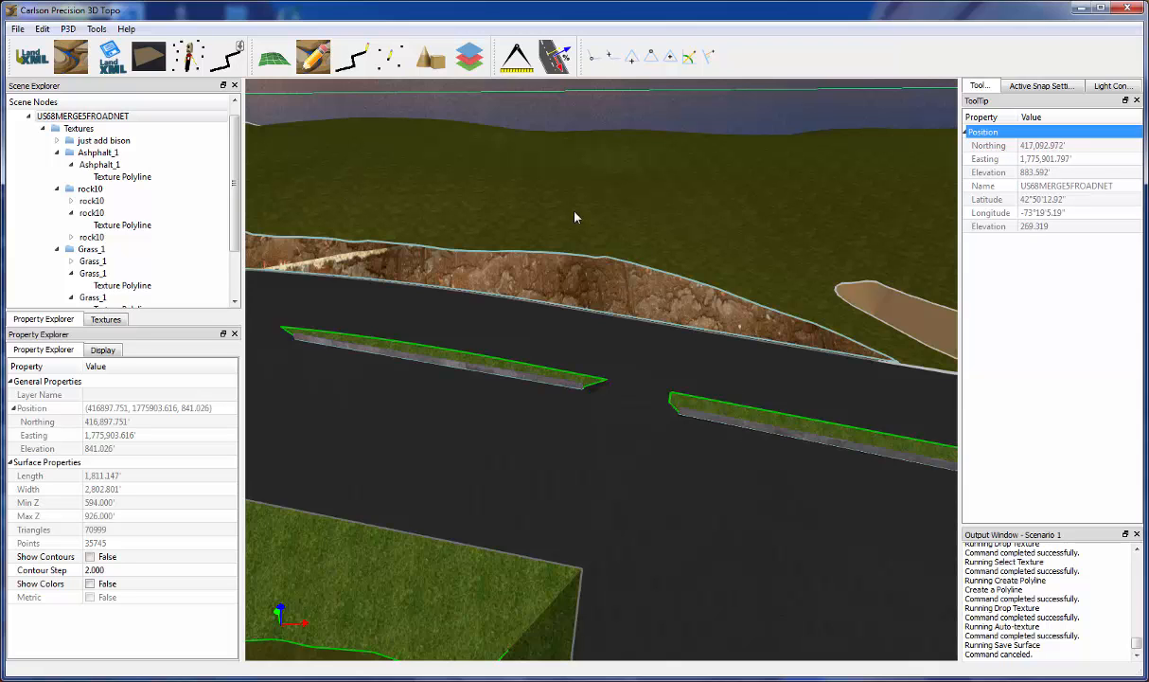
Save the scene as LandXML in the FBI Demo folder under the name US68RoadAccident-with surface edits3.xml
middle_click_drag(575, 212, 583, 218)
middle_click_drag(621, 379, 611, 328)
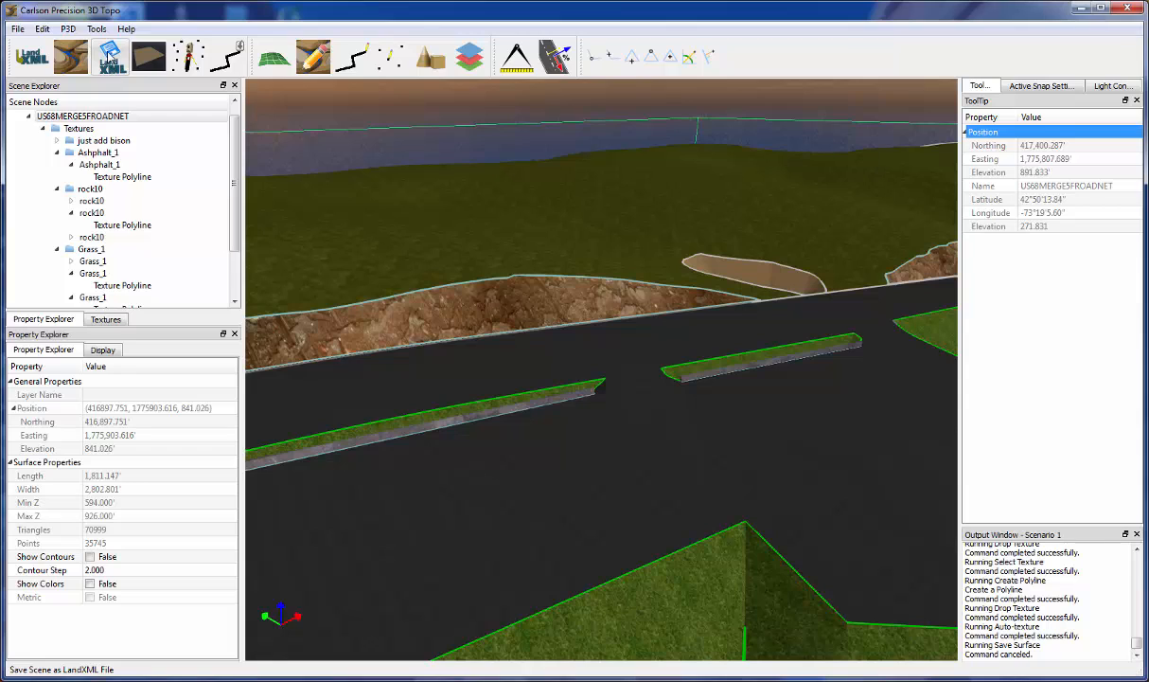
left_click(111, 70)
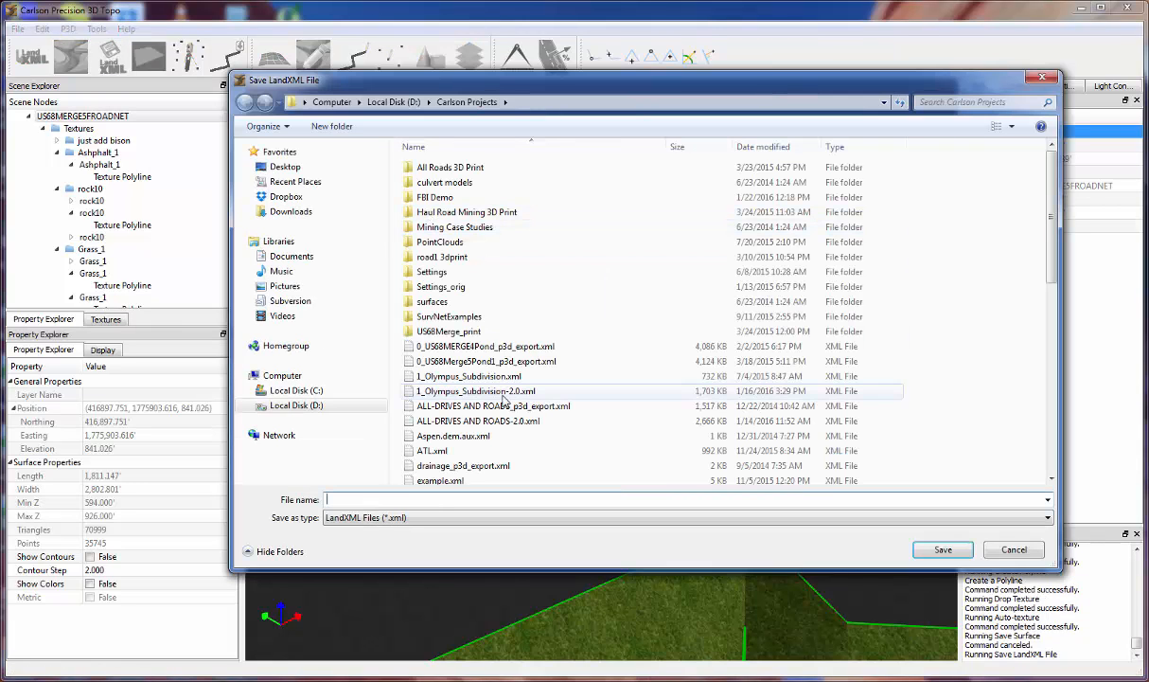
double_click(452, 197)
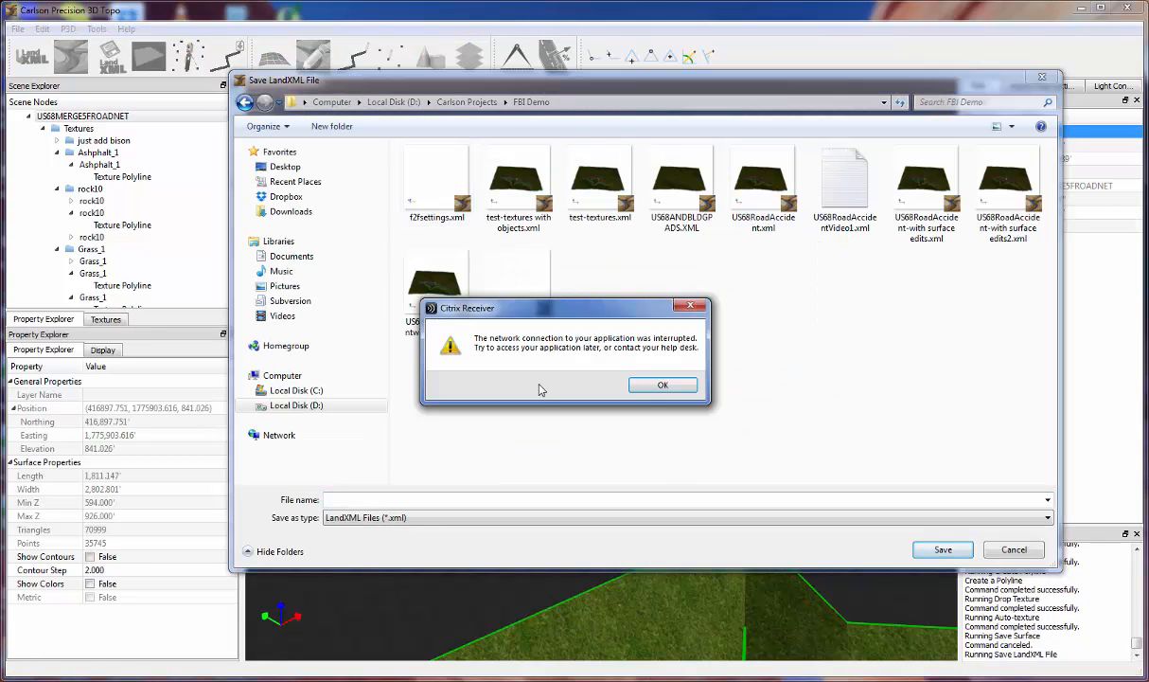
left_click(666, 388)
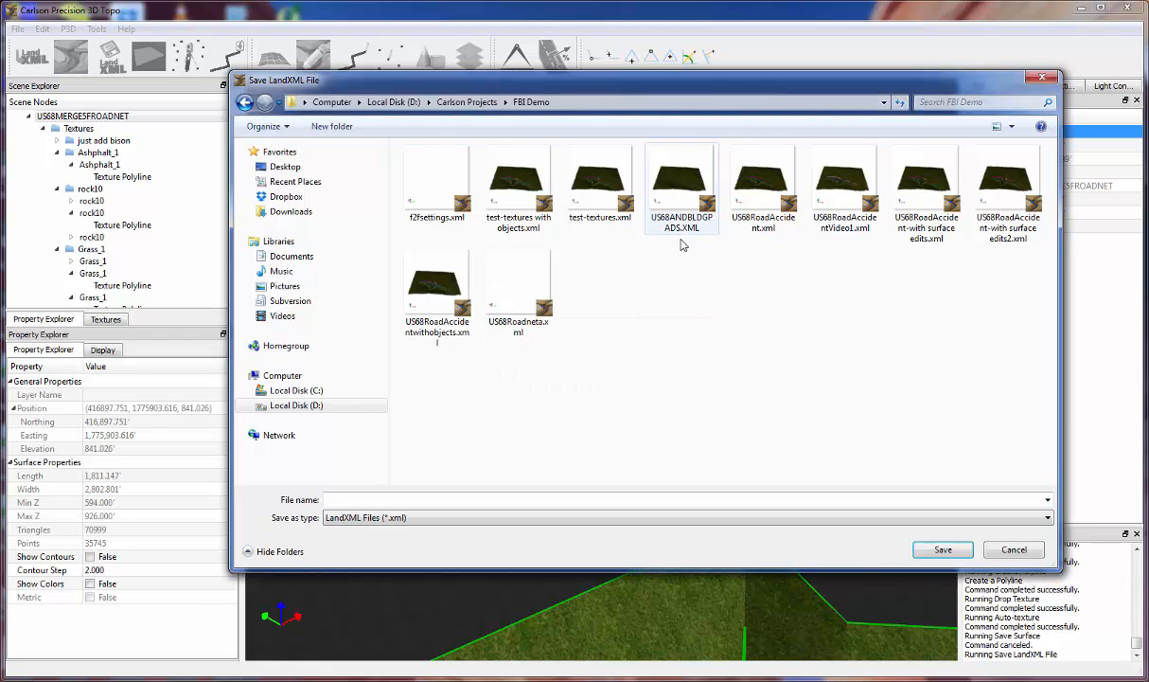
left_click(1005, 234)
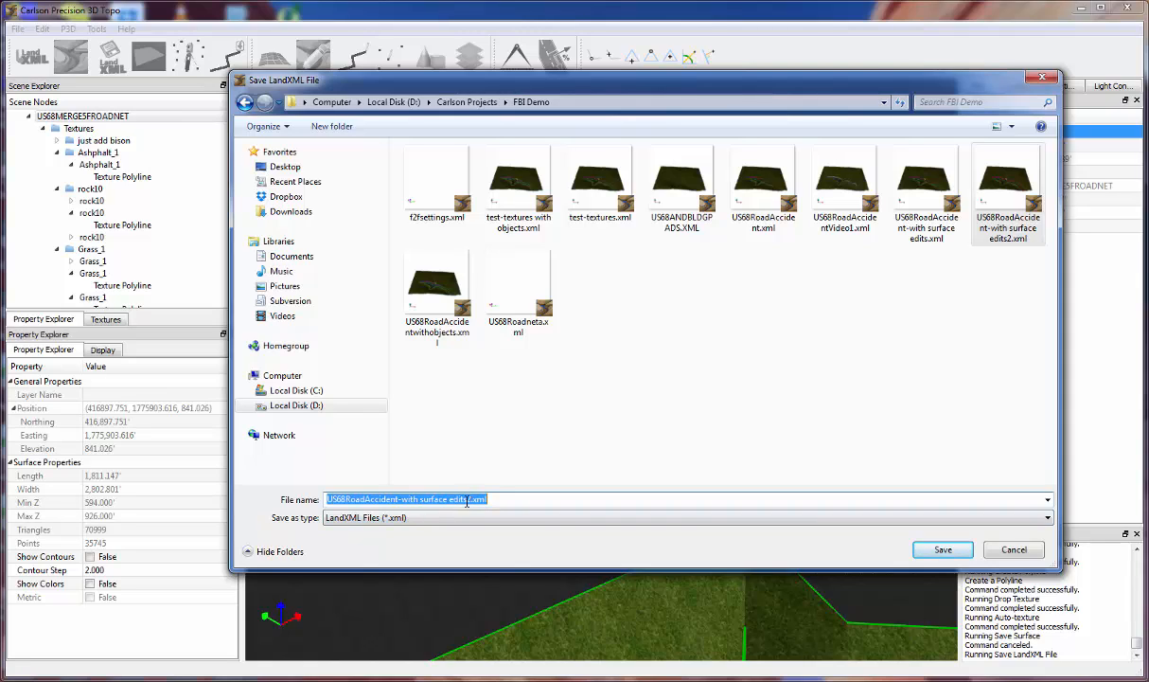
left_click(467, 499)
key("Delete")
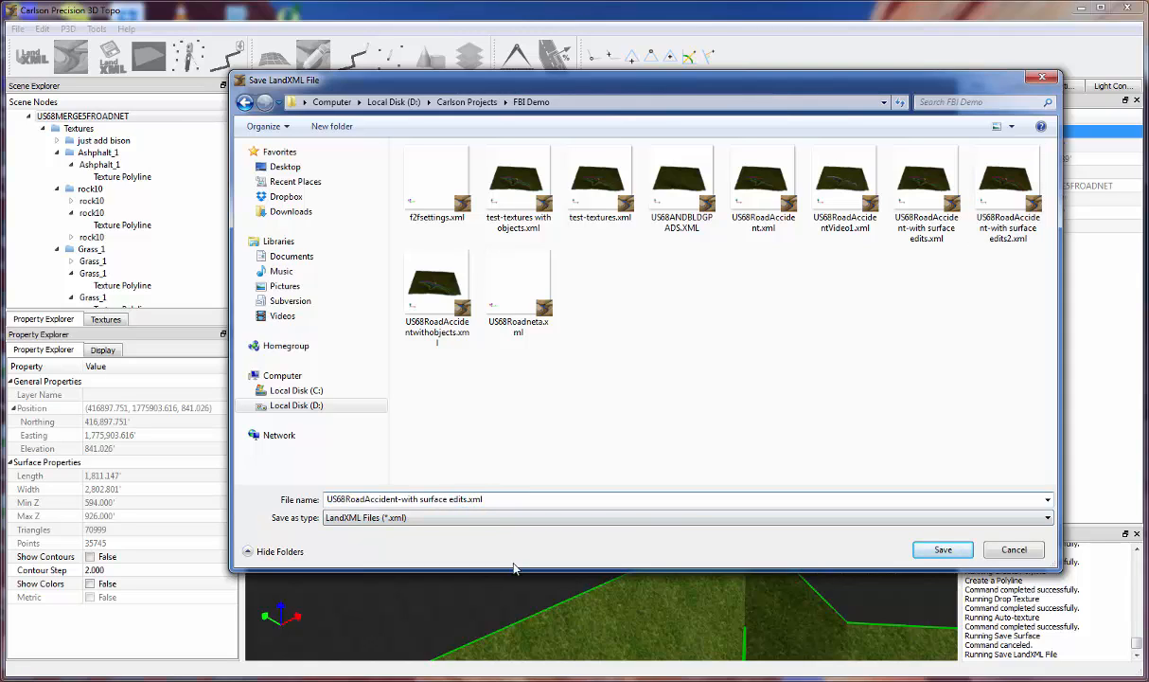
type("3")
left_click(943, 555)
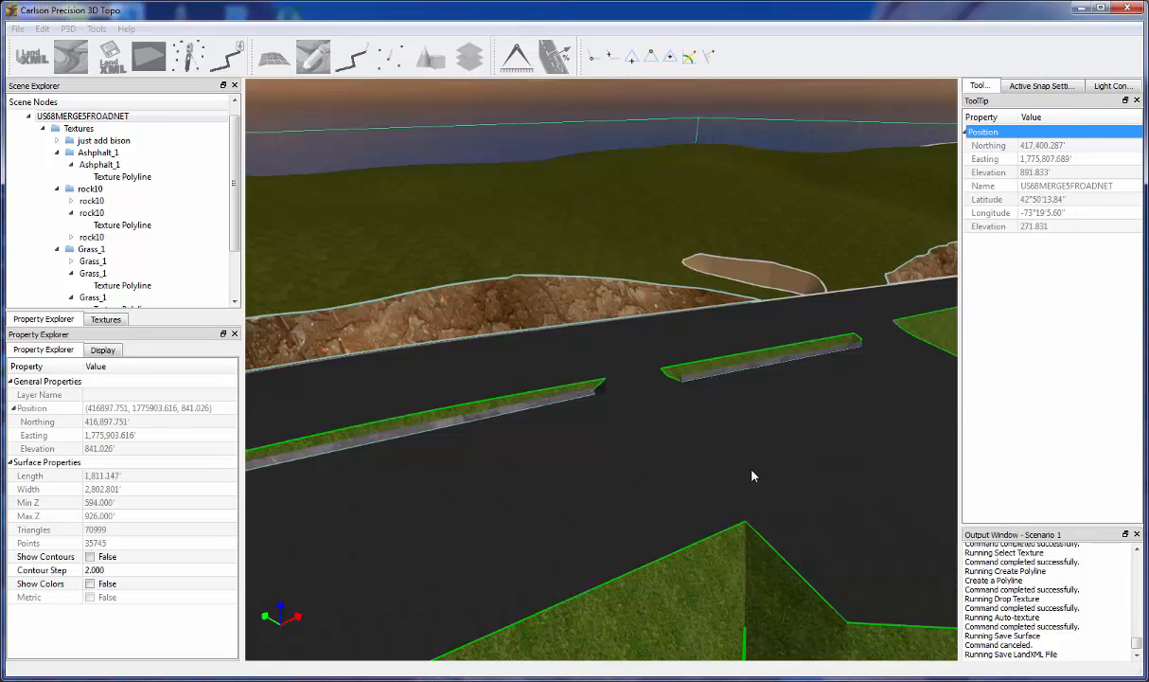